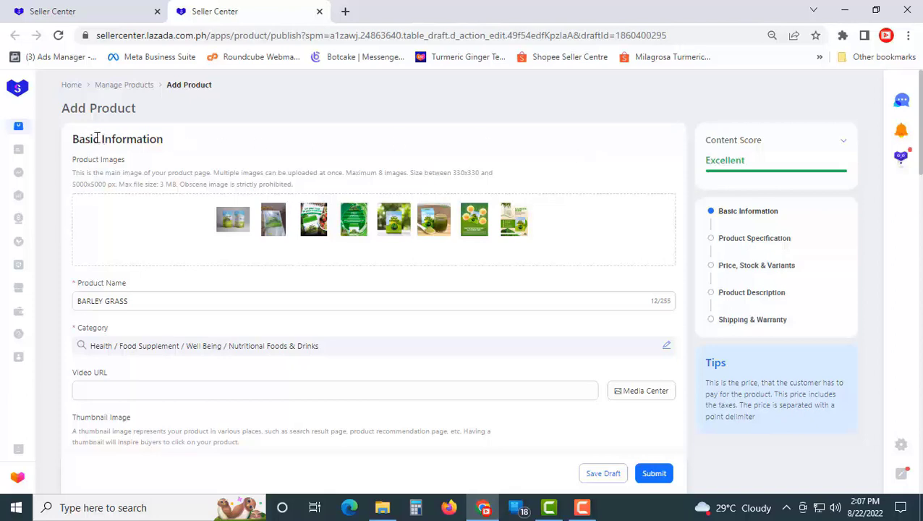
# Review the Product Images requirements in Basic Information: the image count, pixel size and file size limits
pyautogui.moveTo(85, 139); pyautogui.dragTo(136, 143)
pyautogui.moveTo(79, 159); pyautogui.dragTo(107, 160)
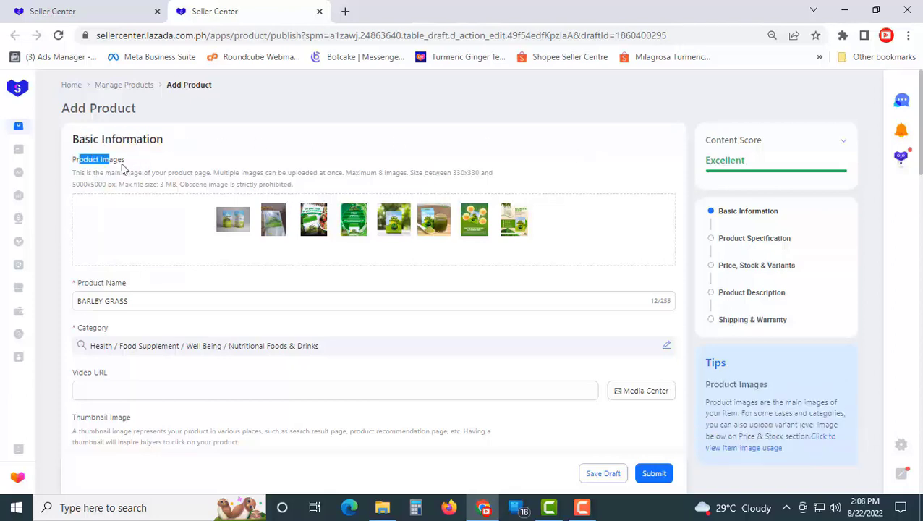
pyautogui.click(201, 170)
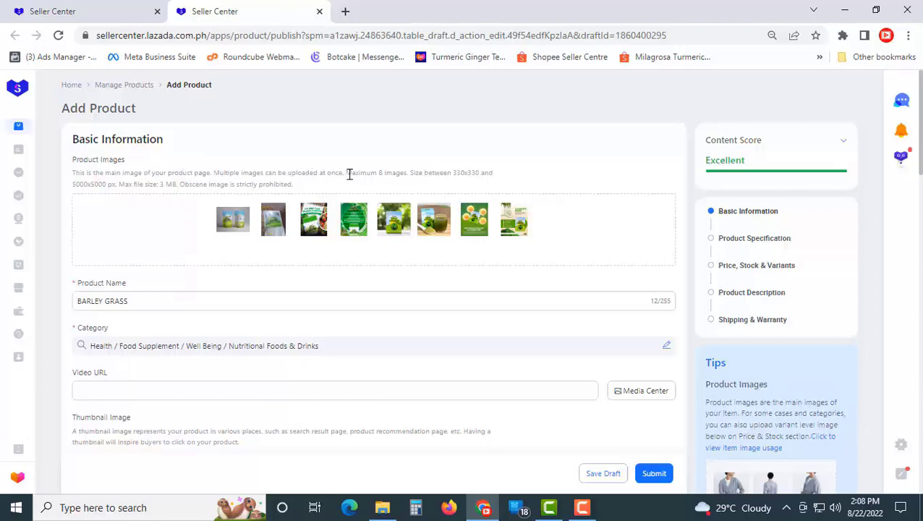
pyautogui.moveTo(378, 173); pyautogui.dragTo(408, 172)
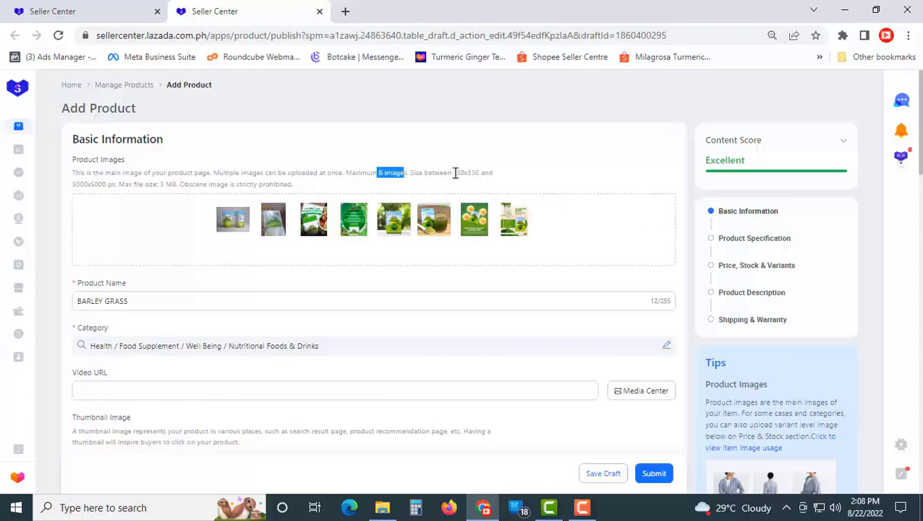
pyautogui.moveTo(454, 173)
pyautogui.mouseDown()
pyautogui.moveTo(474, 174)
pyautogui.moveTo(464, 173)
pyautogui.mouseUp()
pyautogui.moveTo(74, 184); pyautogui.dragTo(88, 184)
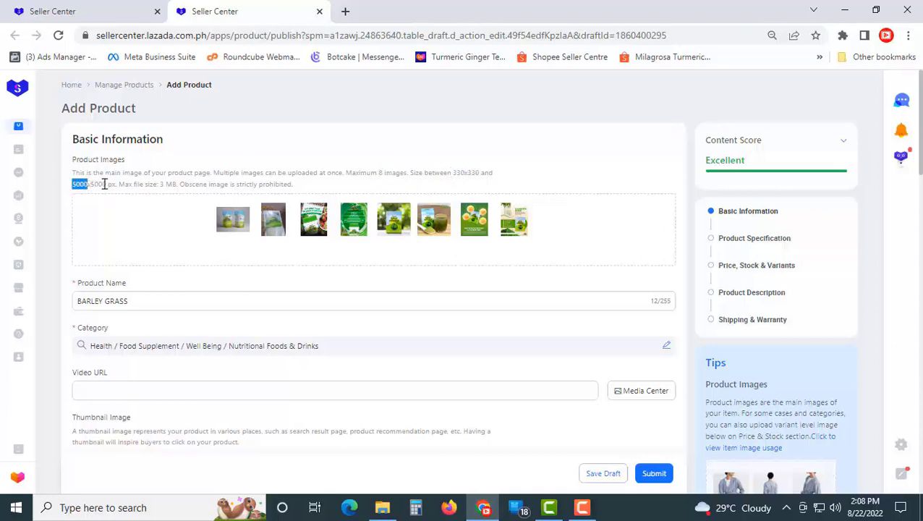
pyautogui.click(136, 181)
pyautogui.moveTo(160, 184); pyautogui.dragTo(175, 185)
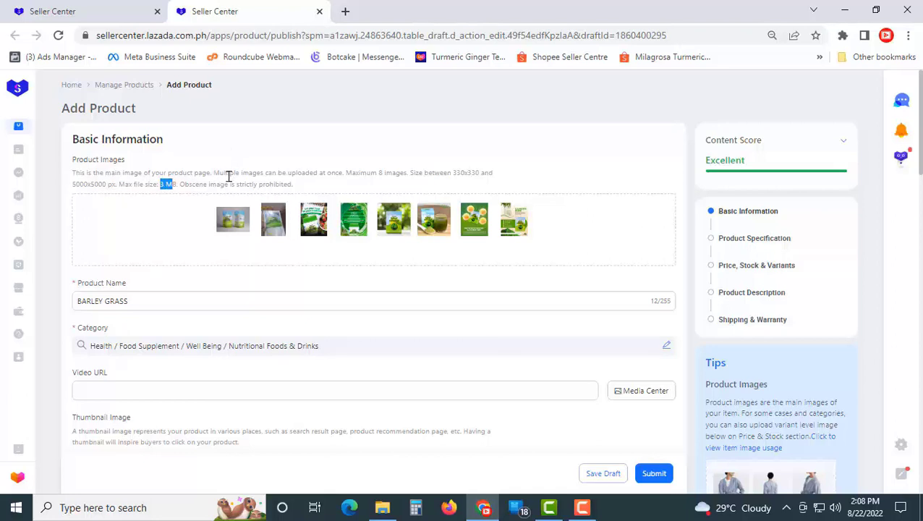
pyautogui.click(225, 180)
# Examine the remaining Basic Information fields of the draft: product name, category, video URL and thumbnail image
pyautogui.scroll(-1, 417, 151)
pyautogui.click(173, 236)
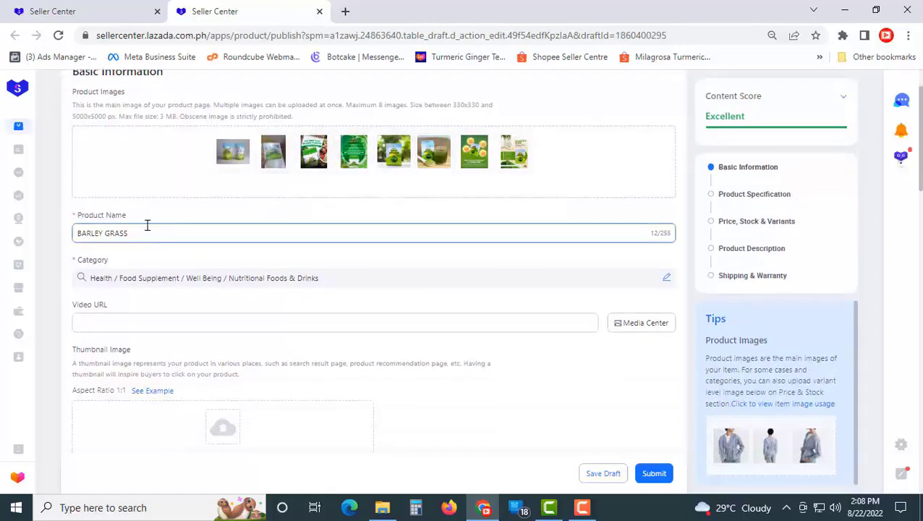
pyautogui.click(71, 217)
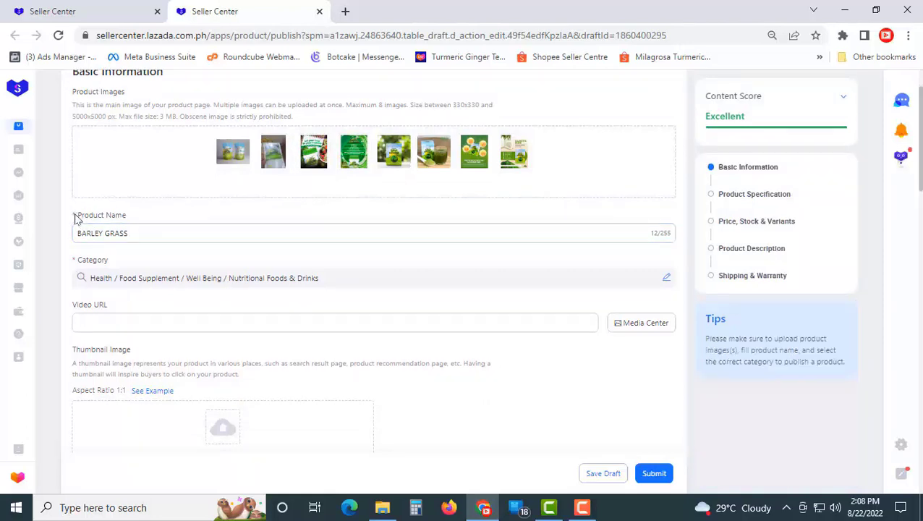
pyautogui.click(131, 232)
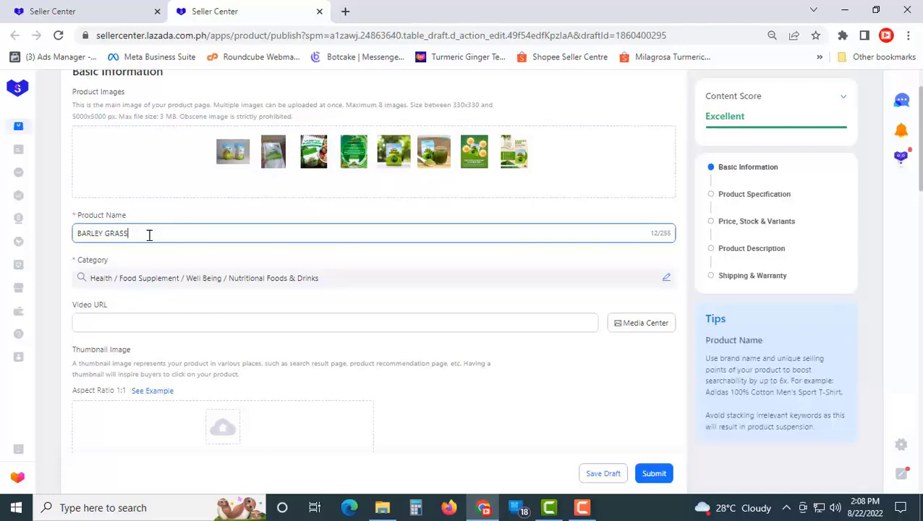
pyautogui.scroll(-1, 149, 235)
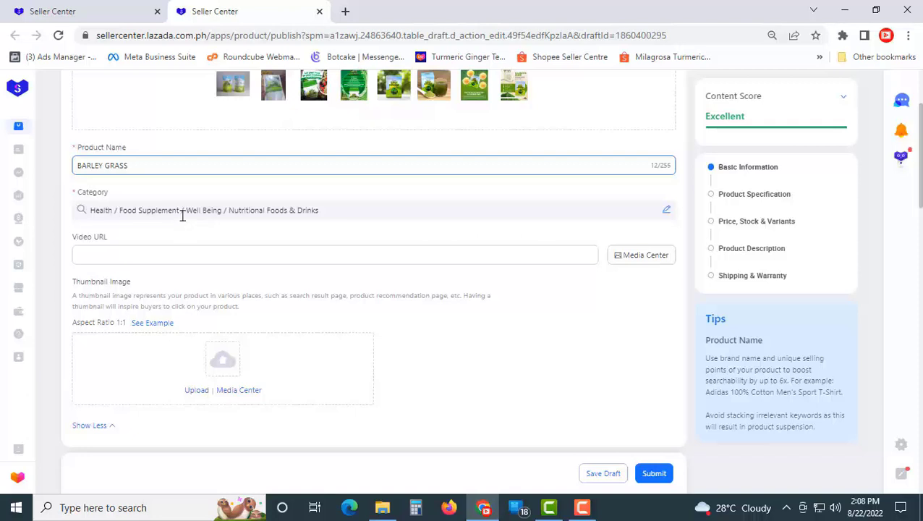
pyautogui.scroll(-1, 143, 253)
pyautogui.scroll(-1, 143, 253)
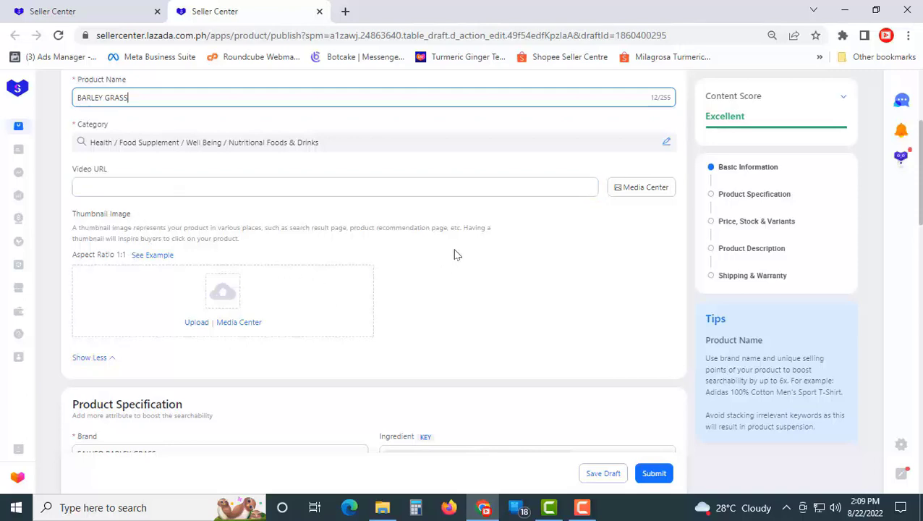
# Examine the Product Specification attributes of the draft, expanding the section to show its additional fields
pyautogui.scroll(-2, 455, 254)
pyautogui.scroll(-2, 455, 253)
pyautogui.scroll(-2, 455, 254)
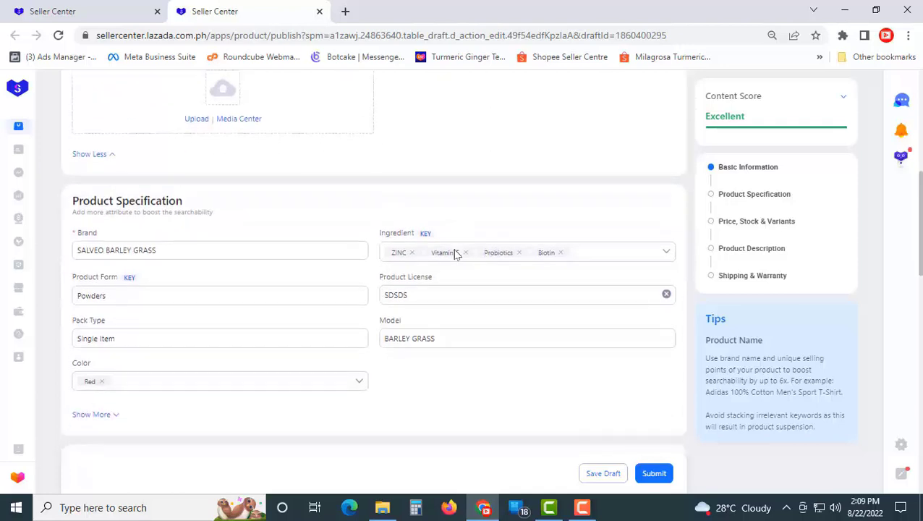
pyautogui.scroll(-2, 307, 219)
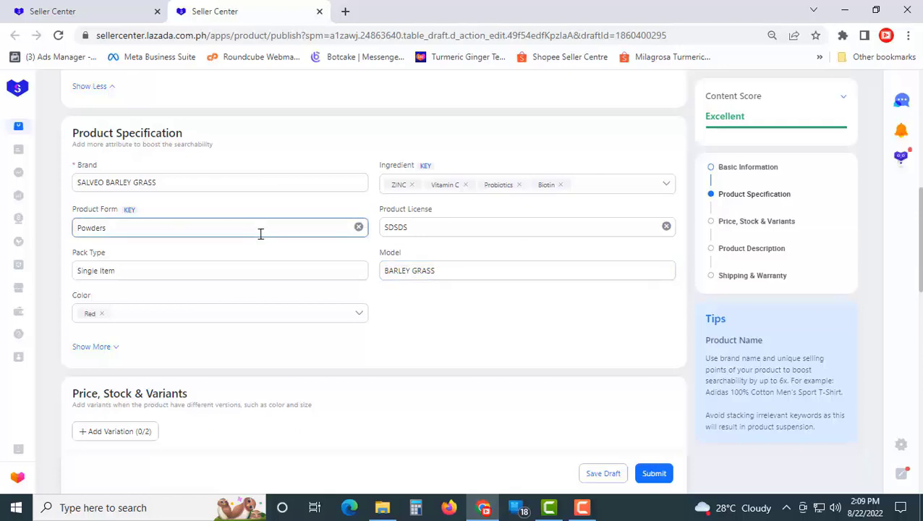
pyautogui.scroll(-1, 267, 258)
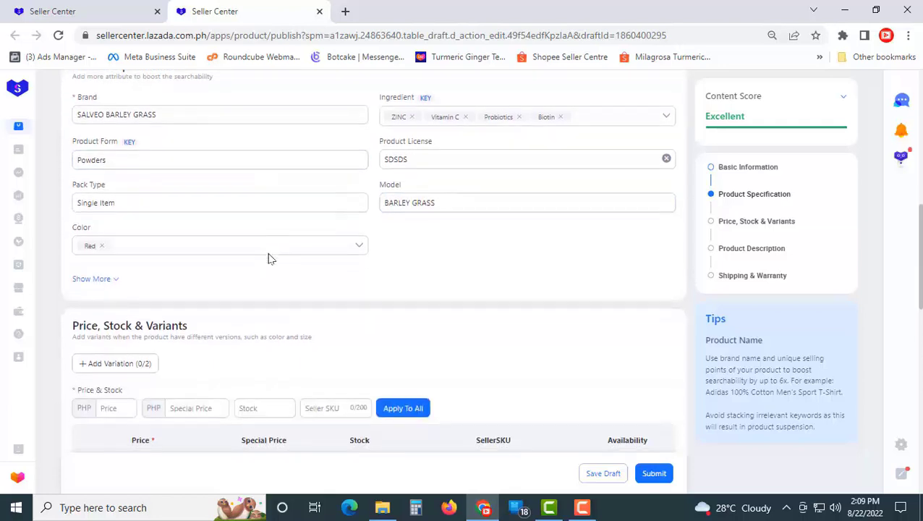
pyautogui.click(114, 281)
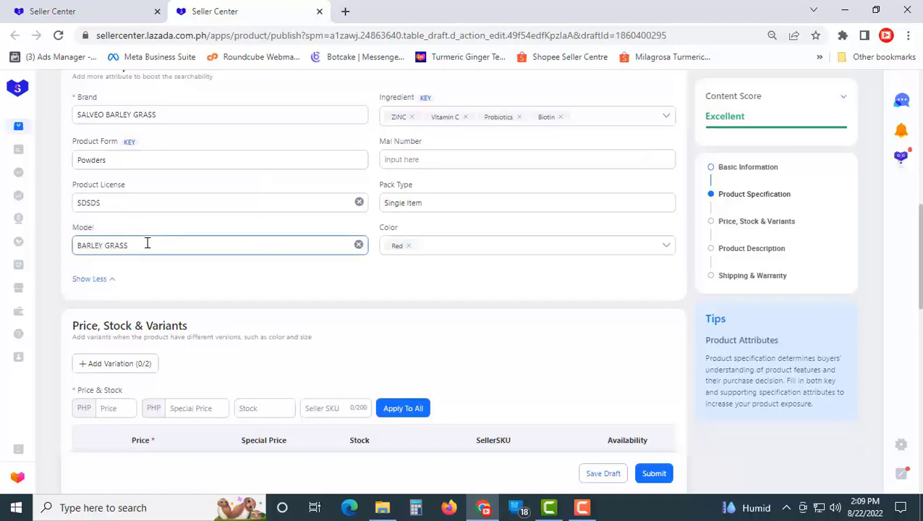
pyautogui.scroll(1, 144, 244)
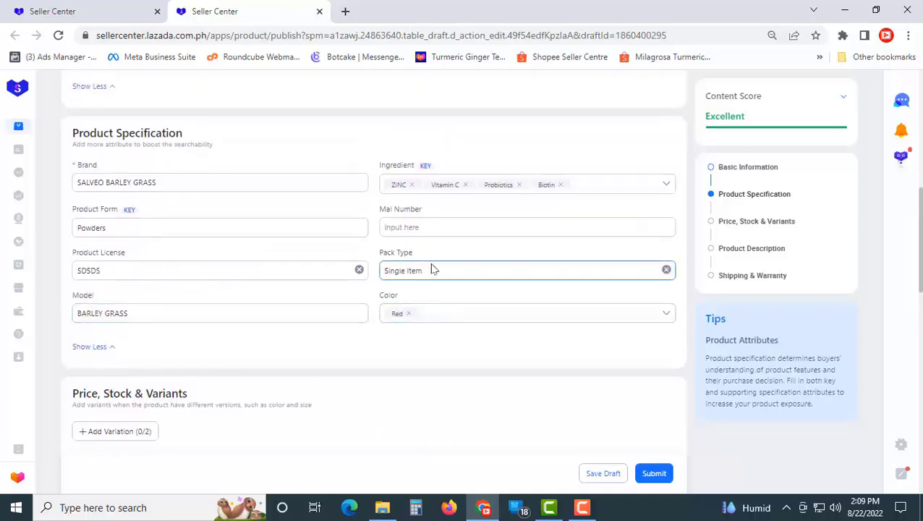
# Examine the price, special price, stock and seller SKU fields in the Price, Stock & Variants section
pyautogui.scroll(-3, 235, 262)
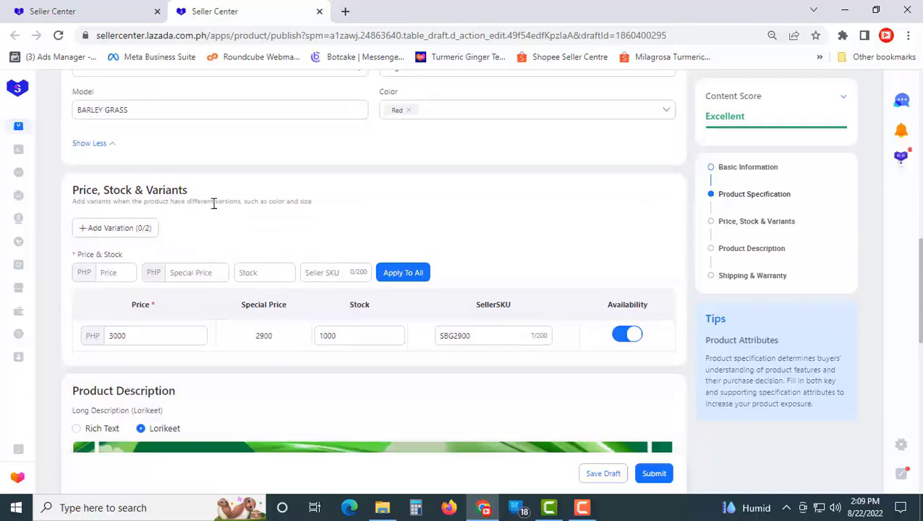
pyautogui.scroll(-1, 286, 186)
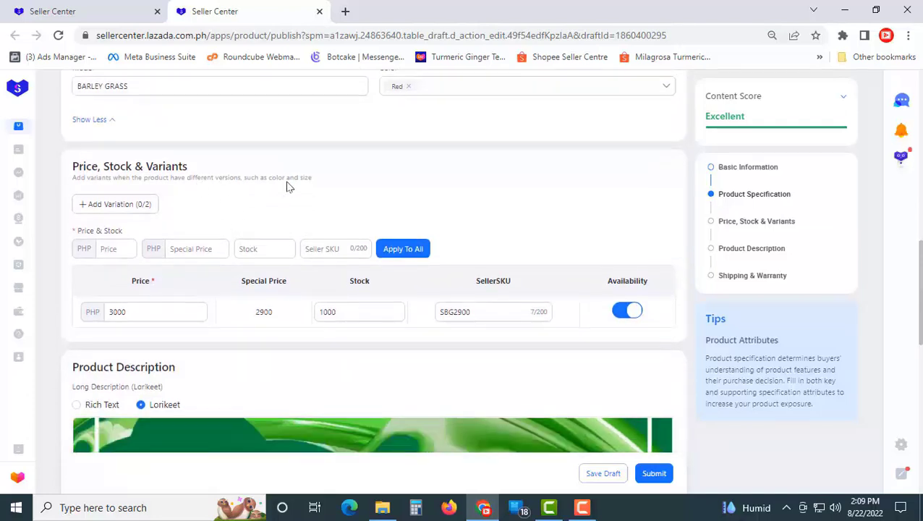
pyautogui.click(155, 269)
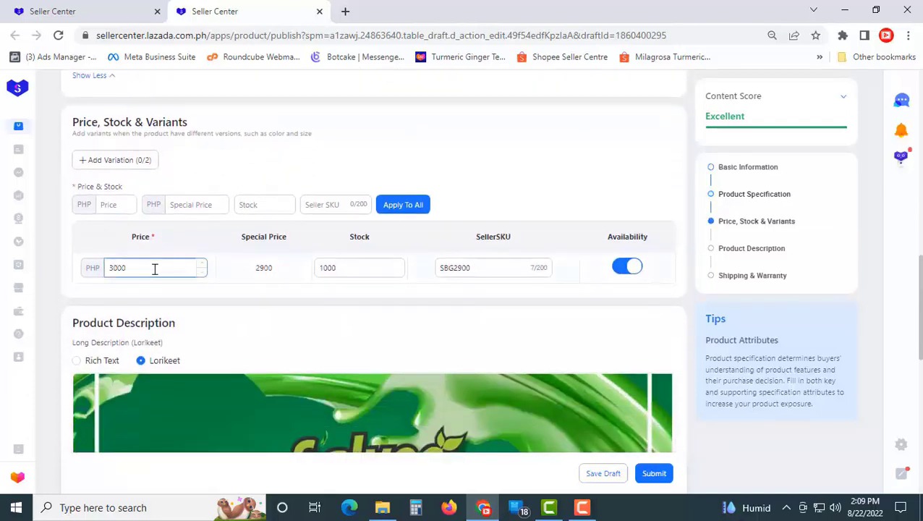
pyautogui.click(264, 267)
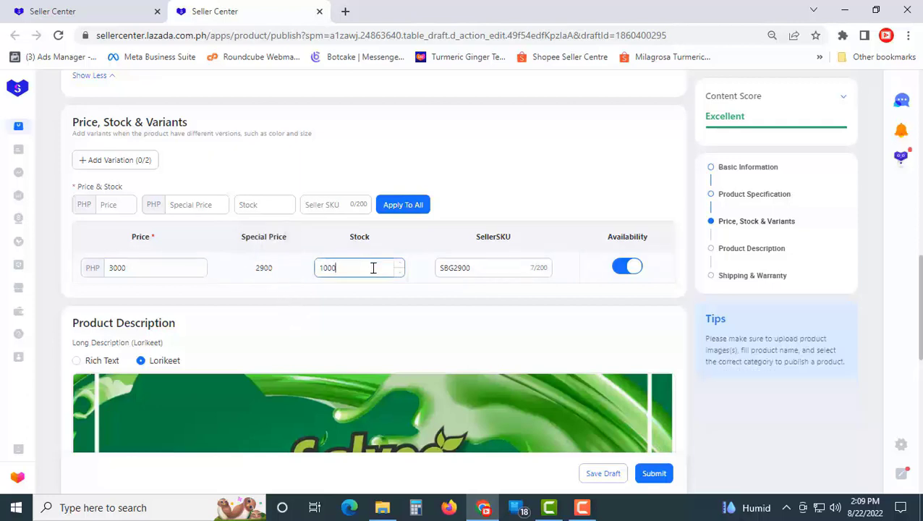
pyautogui.click(488, 269)
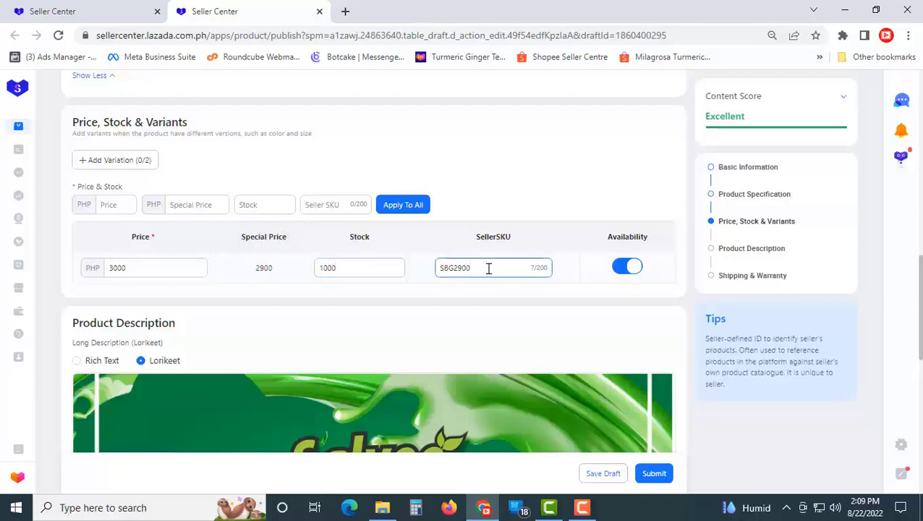
# Examine the Lorikeet product description and the package weight and dimensions under Shipping & Warranty
pyautogui.scroll(-2, 488, 269)
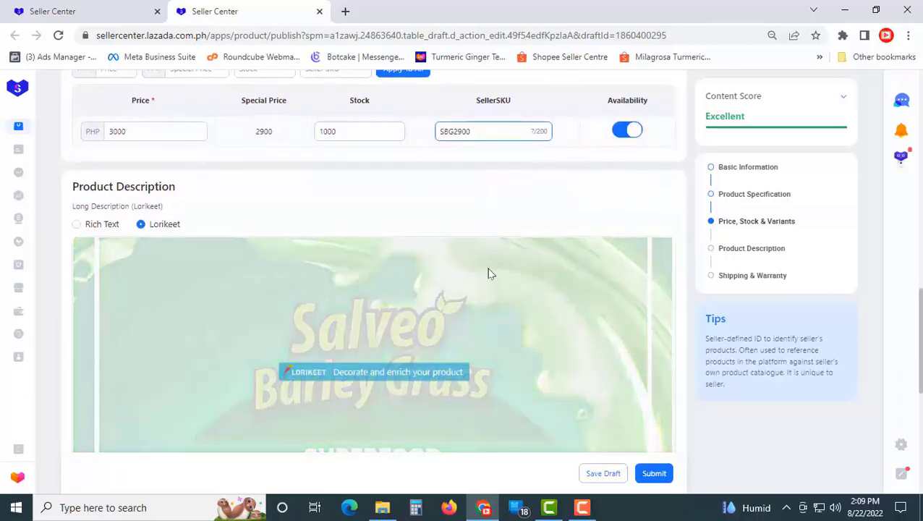
pyautogui.scroll(-1, 488, 269)
pyautogui.scroll(-1, 488, 268)
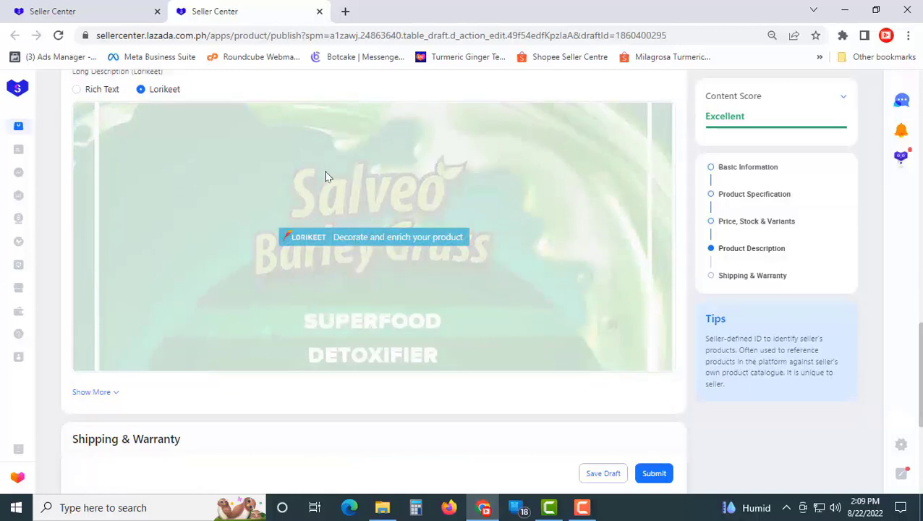
pyautogui.scroll(1, 134, 157)
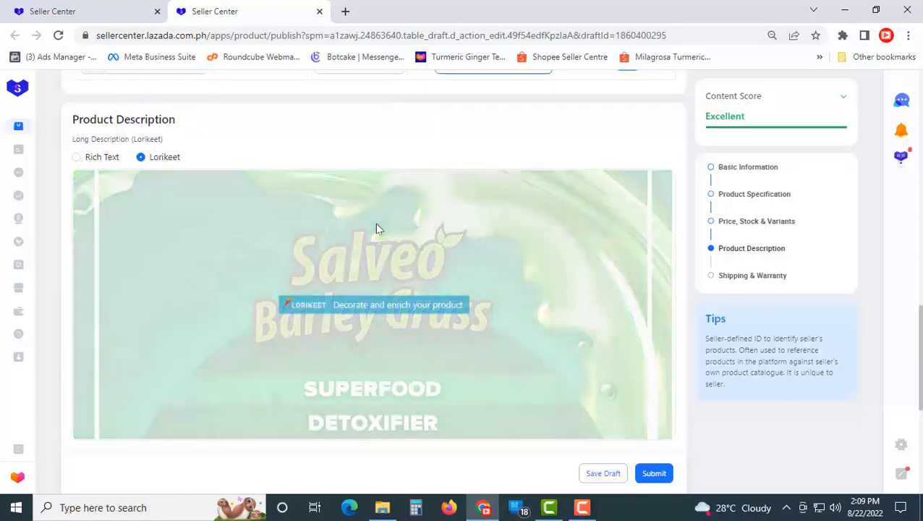
pyautogui.scroll(-1, 375, 223)
pyautogui.scroll(-2, 272, 205)
pyautogui.scroll(-2, 272, 210)
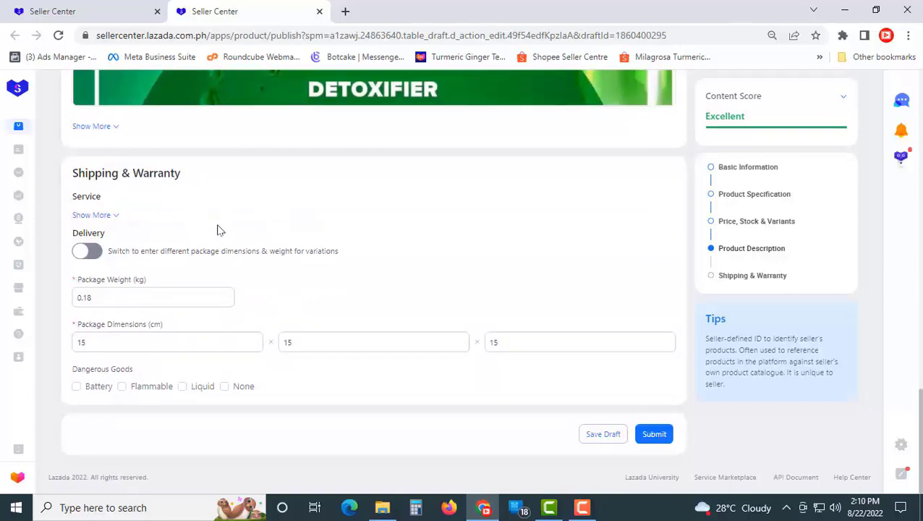
pyautogui.click(125, 297)
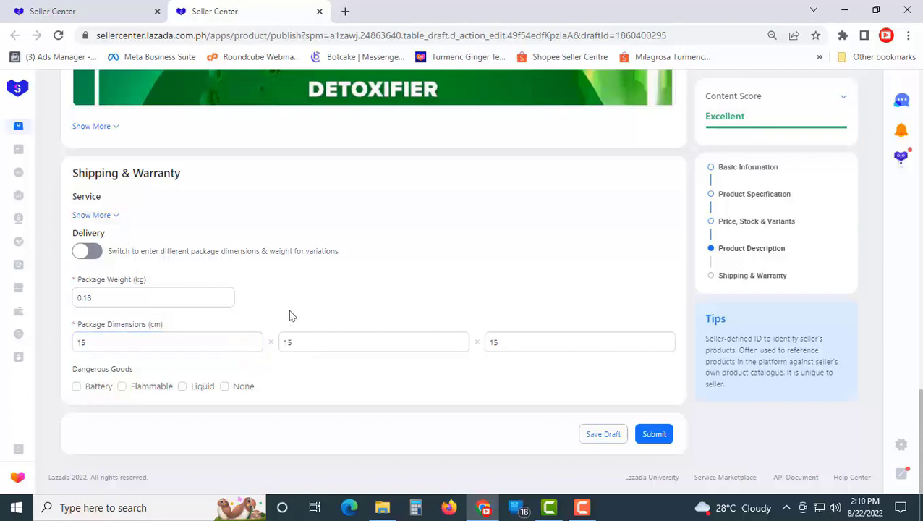
pyautogui.click(184, 297)
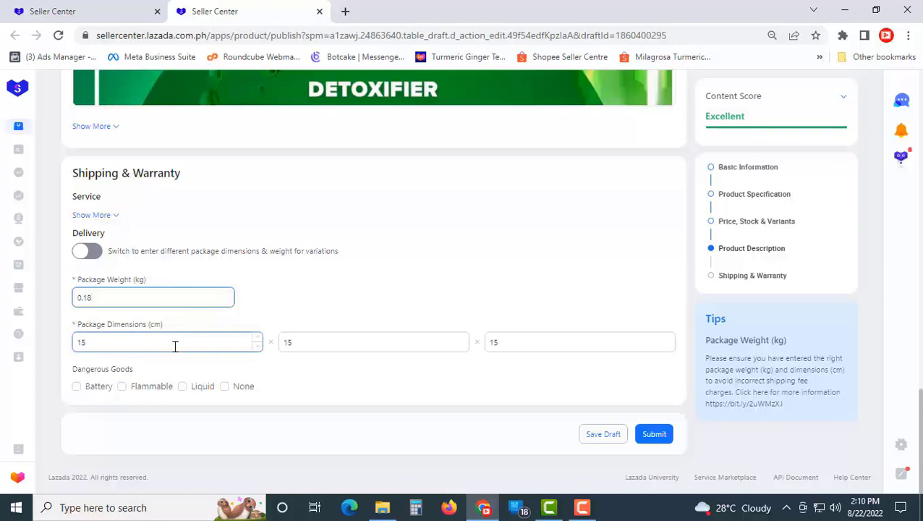
pyautogui.click(292, 308)
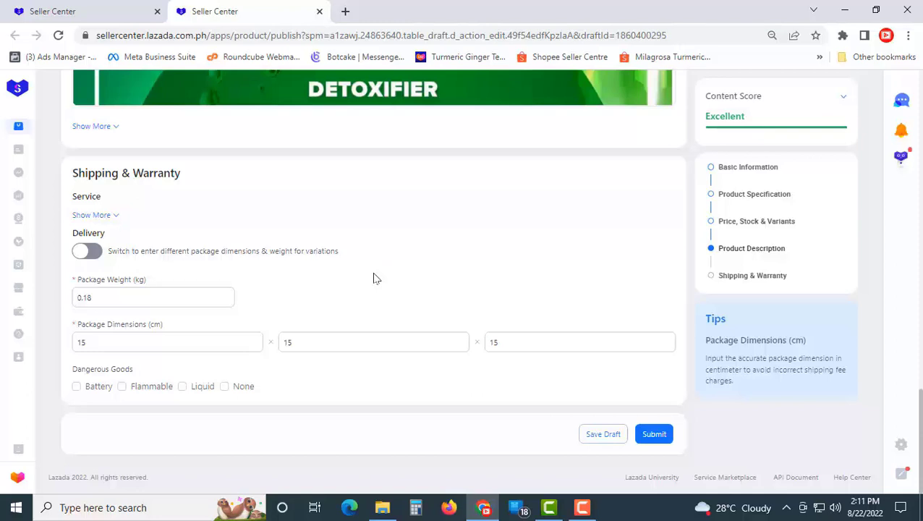
# Start a new blank product listing from the Seller Center home page and open the file chooser for its product images
pyautogui.click(110, 8)
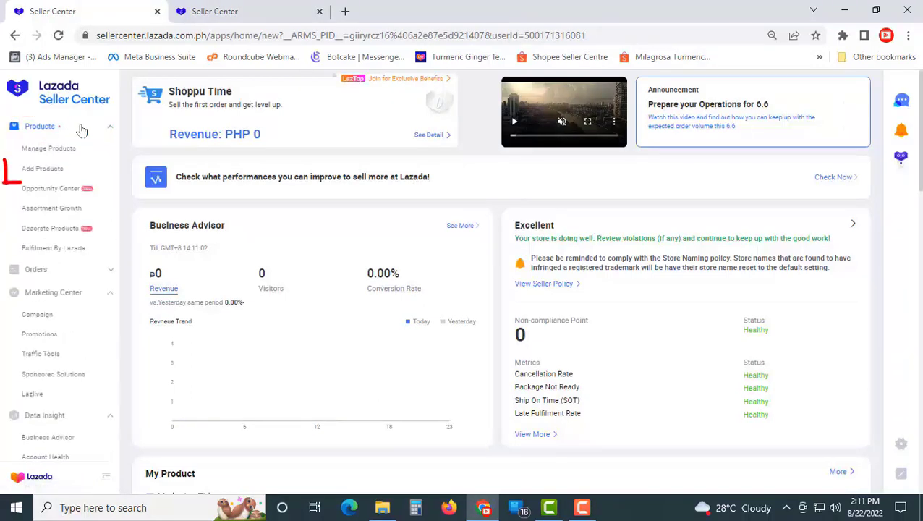
pyautogui.click(46, 169)
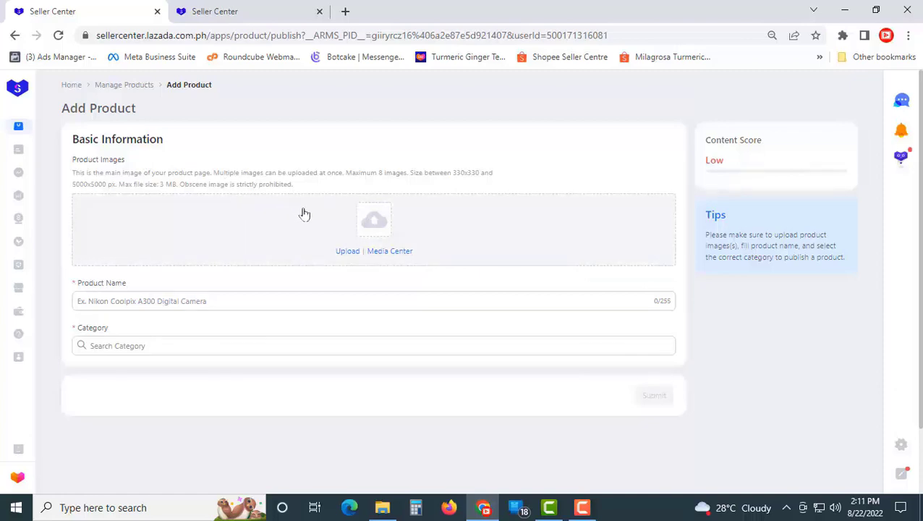
pyautogui.click(346, 253)
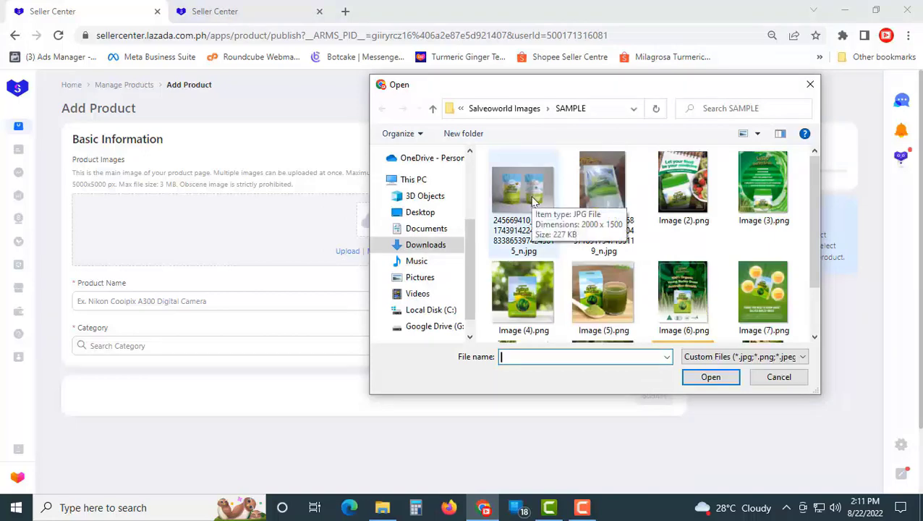
# Upload eight product images at once from the SAMPLE folder: the first two JPG photos and Image (2).png through Image (7).png
pyautogui.moveTo(548, 94); pyautogui.dragTo(686, 96)
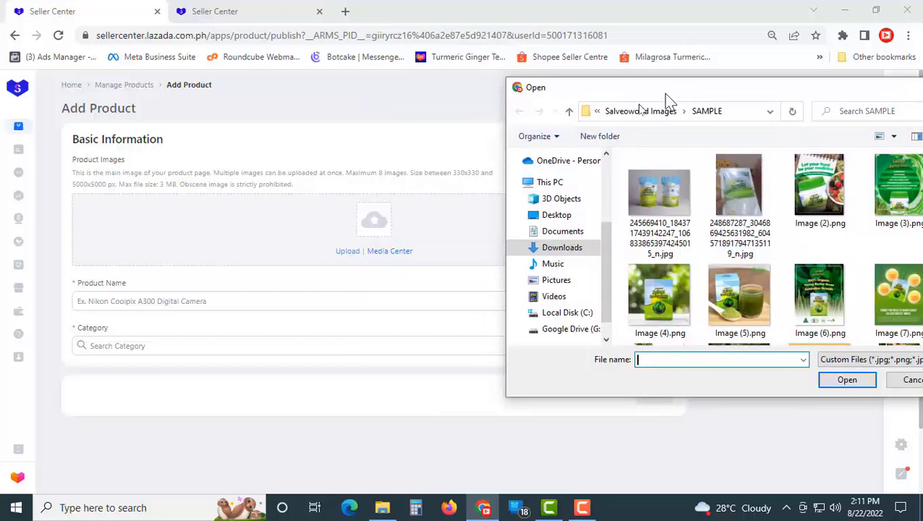
pyautogui.moveTo(686, 96); pyautogui.dragTo(498, 107)
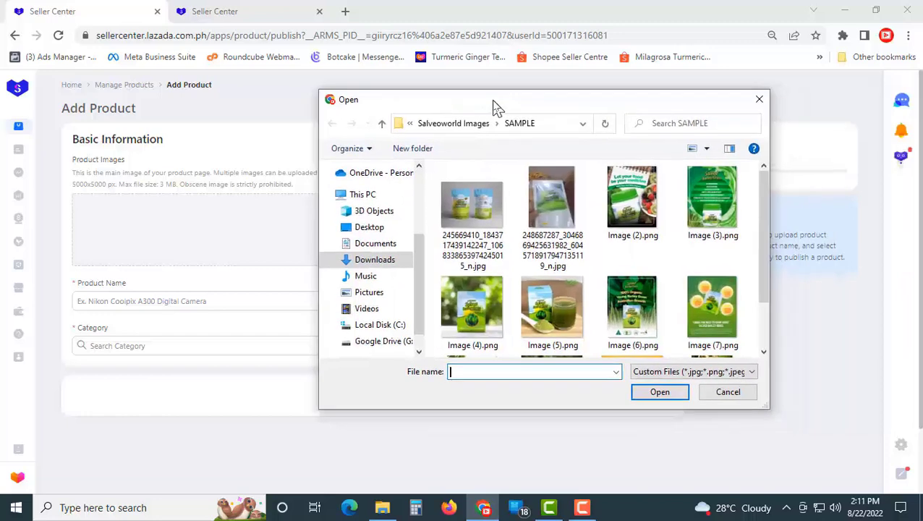
pyautogui.click(472, 211)
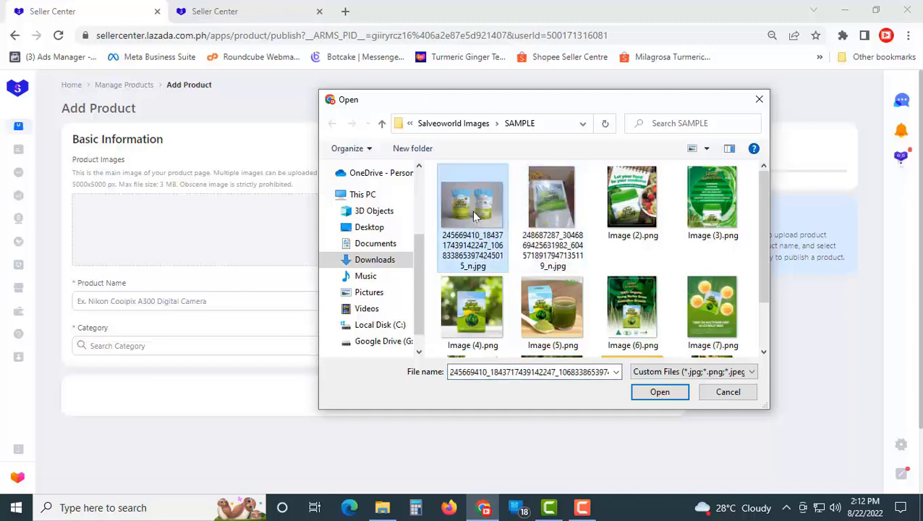
pyautogui.moveTo(472, 107); pyautogui.dragTo(547, 102)
pyautogui.keyDown('ctrl'); pyautogui.click(617, 217); pyautogui.keyUp('ctrl')
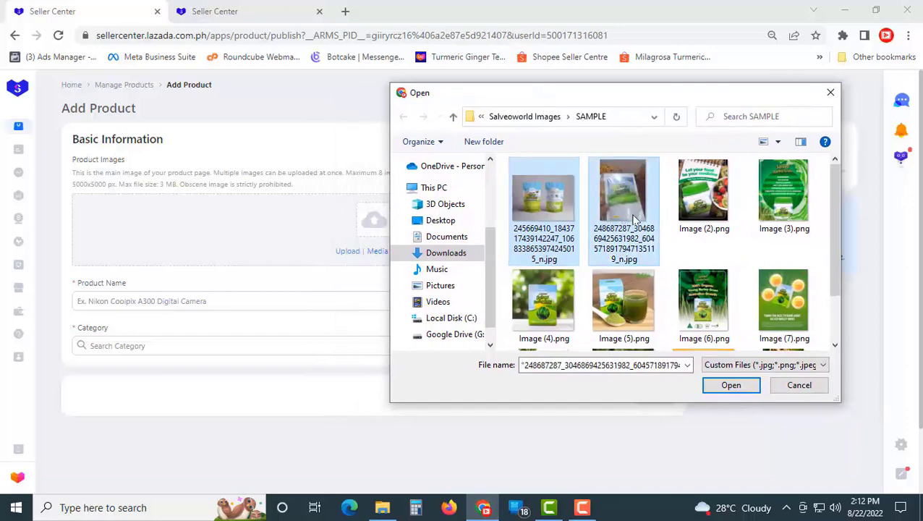
pyautogui.keyDown('ctrl'); pyautogui.click(703, 191); pyautogui.keyUp('ctrl')
pyautogui.keyDown('ctrl'); pyautogui.click(783, 192); pyautogui.keyUp('ctrl')
pyautogui.keyDown('ctrl'); pyautogui.click(544, 300); pyautogui.keyUp('ctrl')
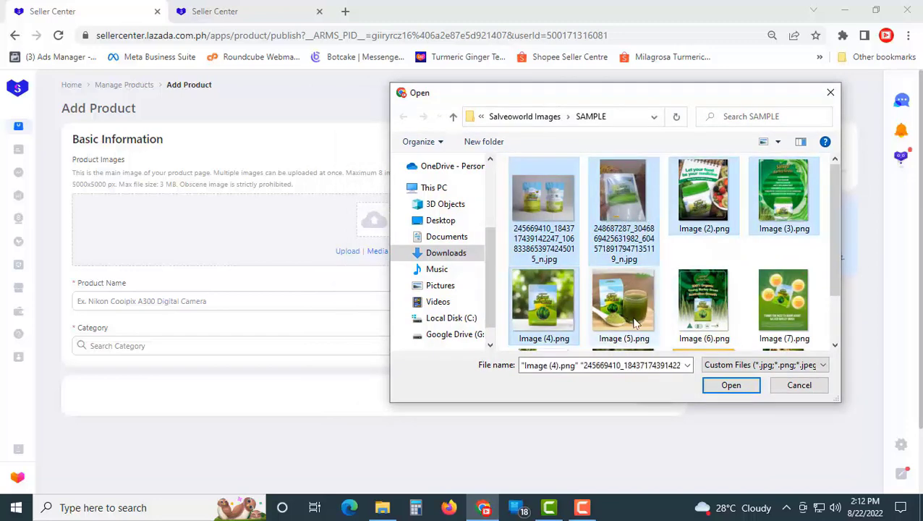
pyautogui.keyDown('ctrl'); pyautogui.click(624, 304); pyautogui.keyUp('ctrl')
pyautogui.keyDown('ctrl'); pyautogui.click(703, 304); pyautogui.keyUp('ctrl')
pyautogui.keyDown('ctrl'); pyautogui.click(783, 303); pyautogui.keyUp('ctrl')
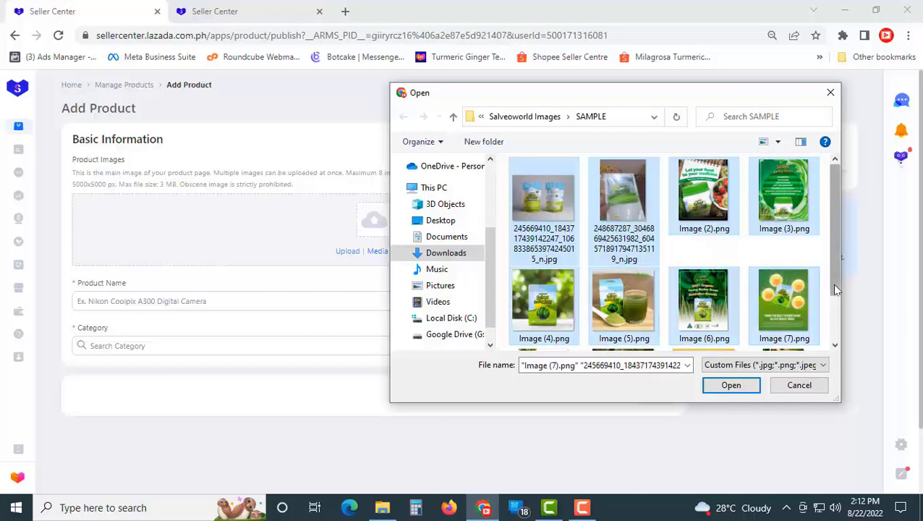
pyautogui.scroll(-2, 836, 289)
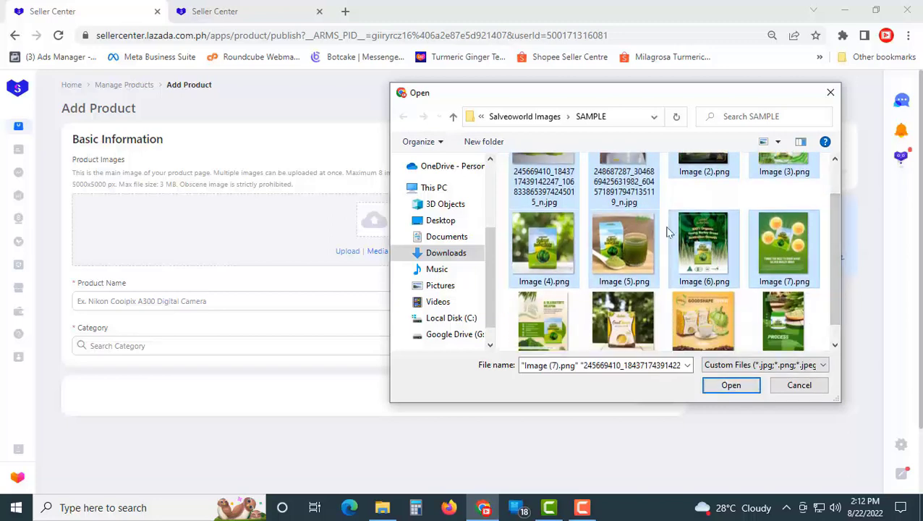
pyautogui.click(730, 388)
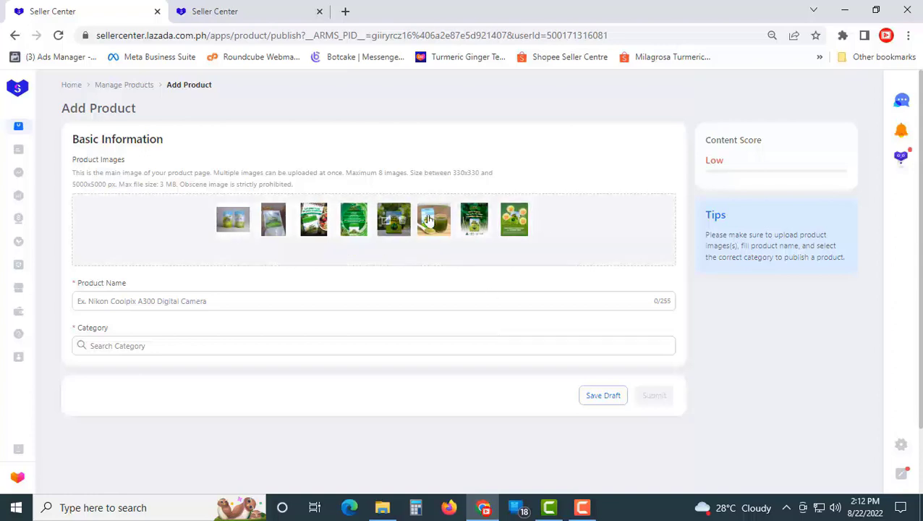
# Delete all eight uploaded product images one by one, starting from the last
pyautogui.click(524, 224)
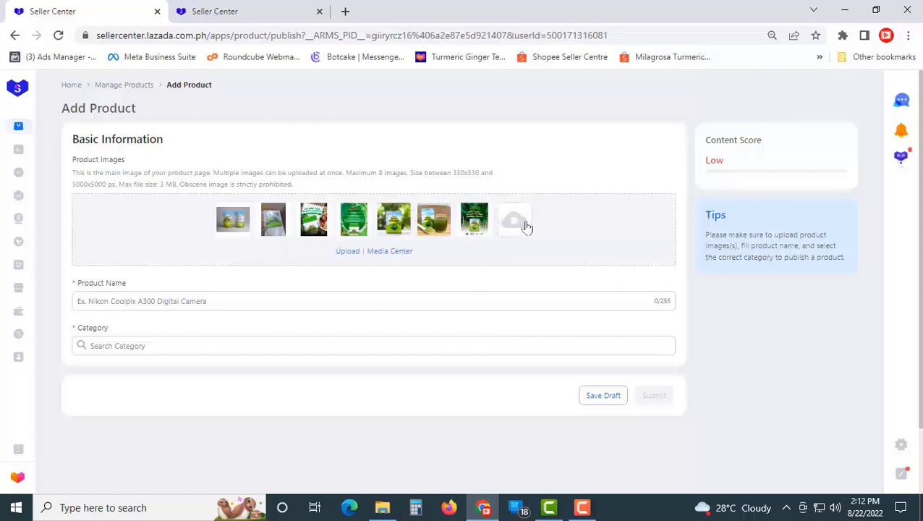
pyautogui.click(482, 225)
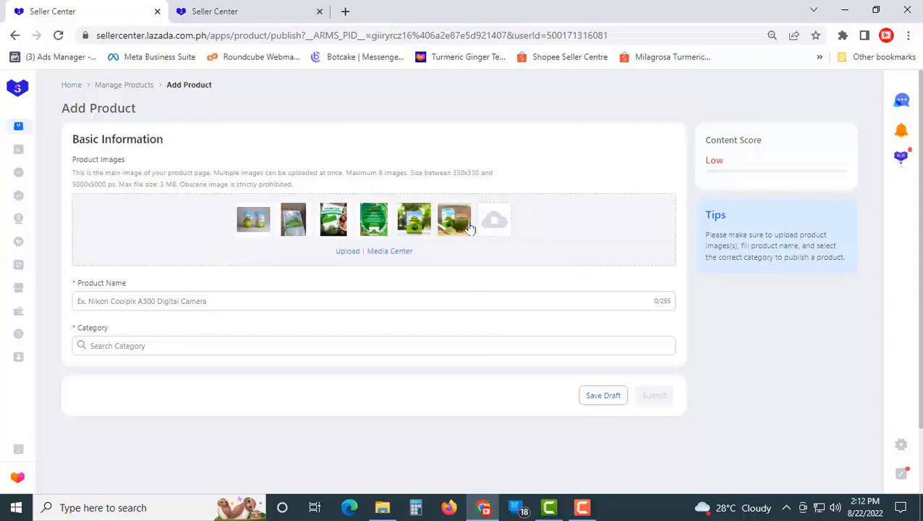
pyautogui.click(463, 223)
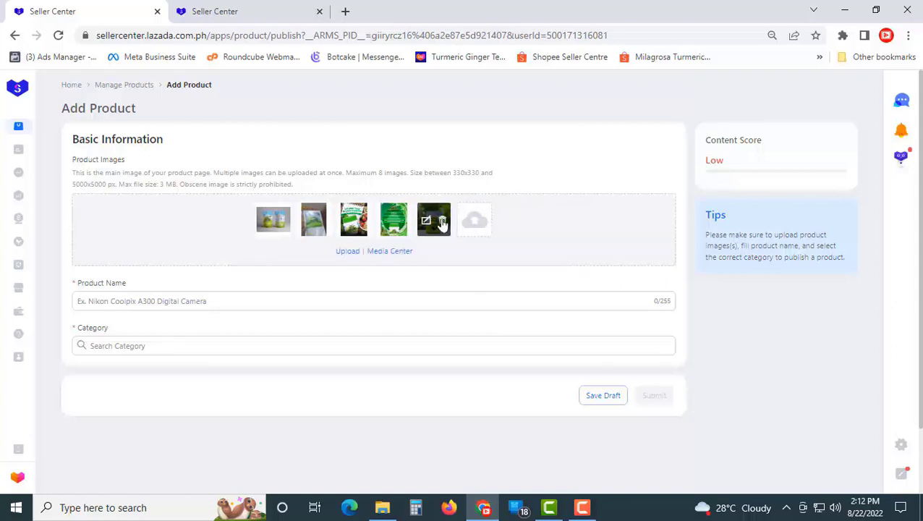
pyautogui.click(444, 223)
pyautogui.click(421, 224)
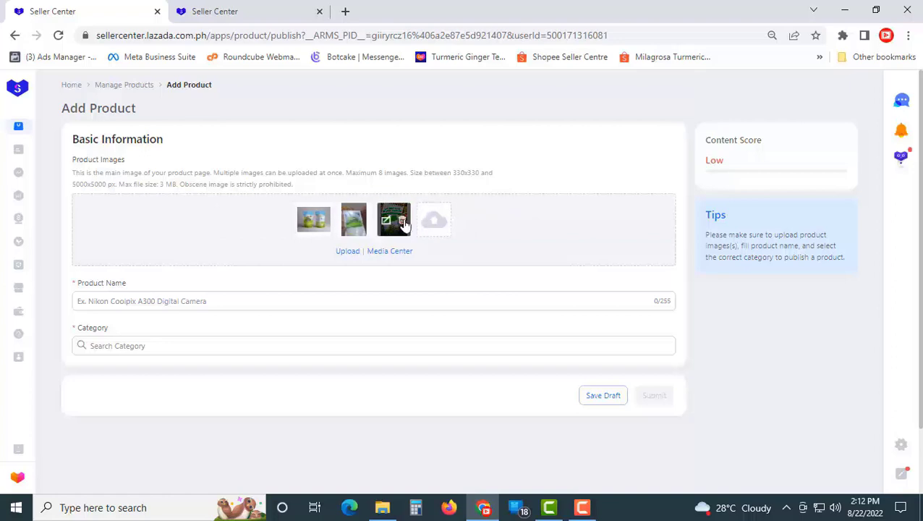
pyautogui.click(401, 224)
pyautogui.click(383, 224)
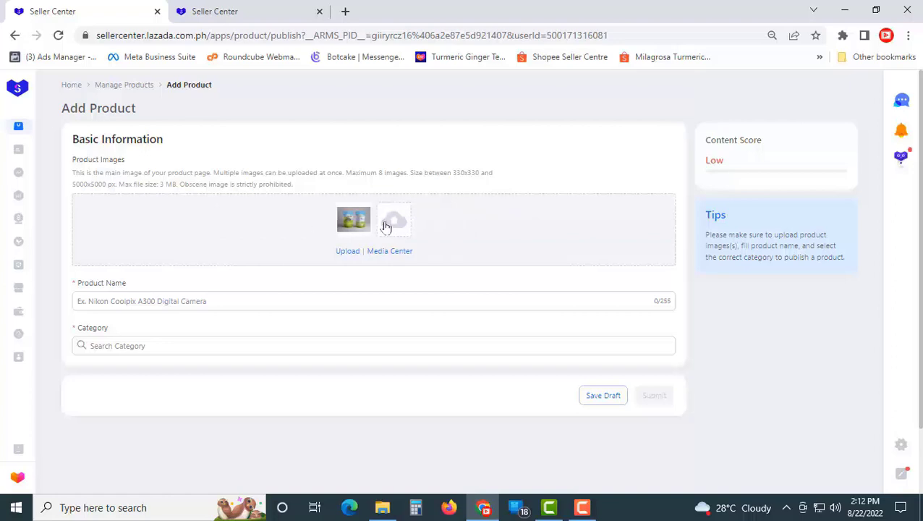
pyautogui.click(362, 224)
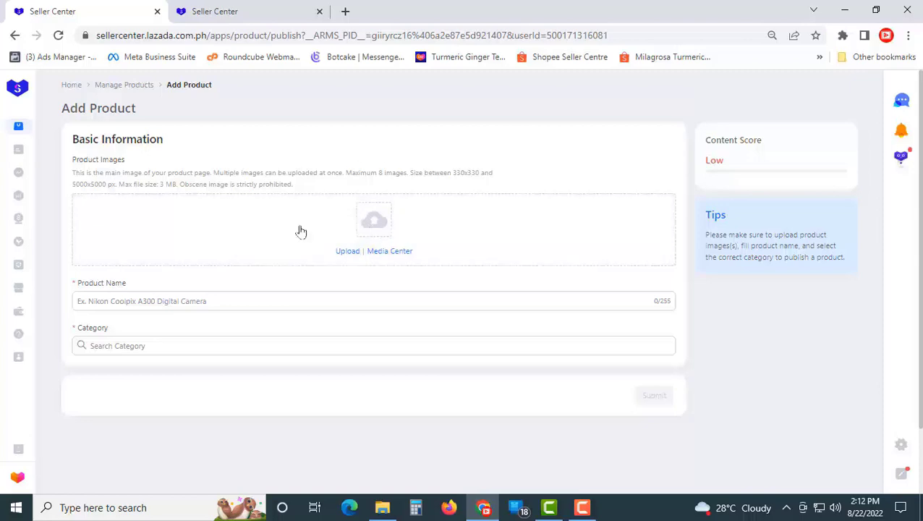
# Upload the first two JPG photos from the SAMPLE folder one at a time as the first and second product images
pyautogui.click(348, 252)
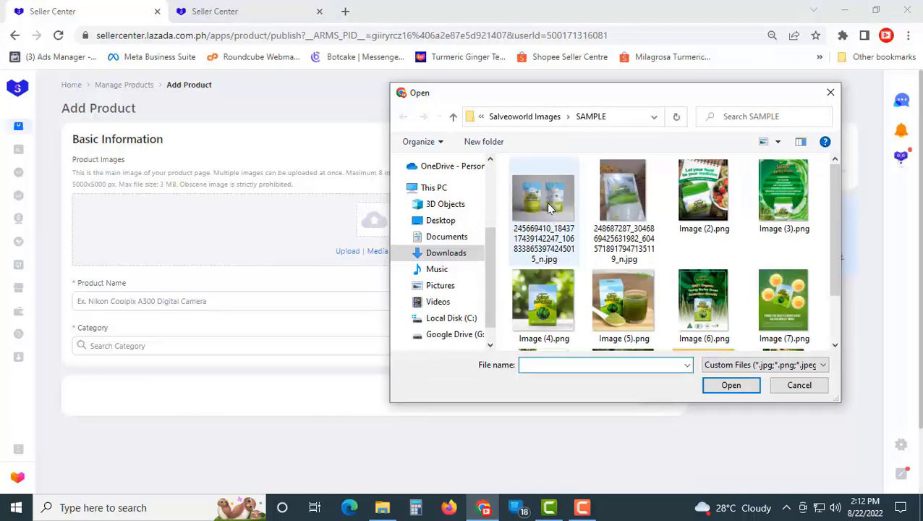
pyautogui.click(546, 202)
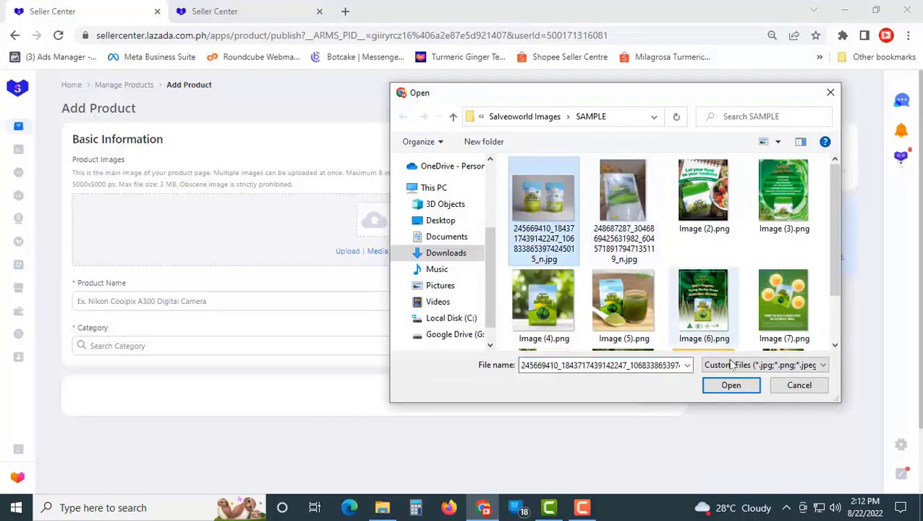
pyautogui.click(730, 385)
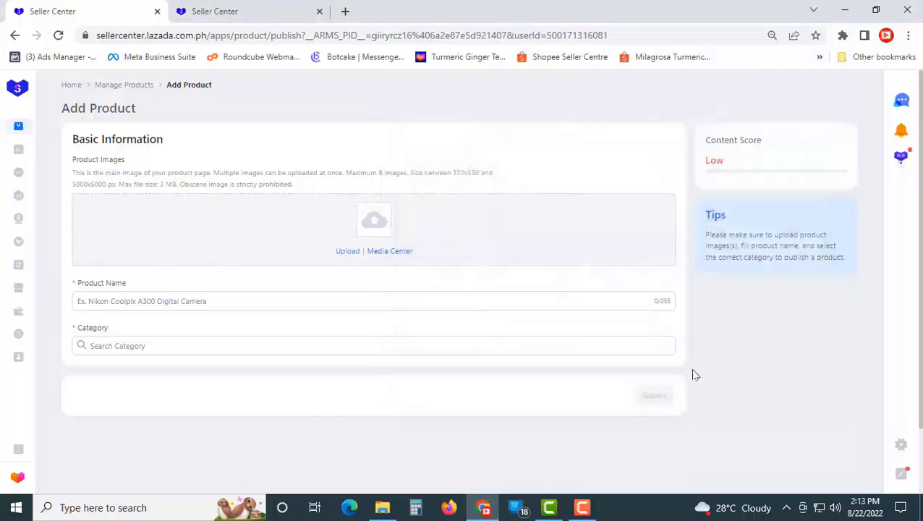
pyautogui.click(392, 228)
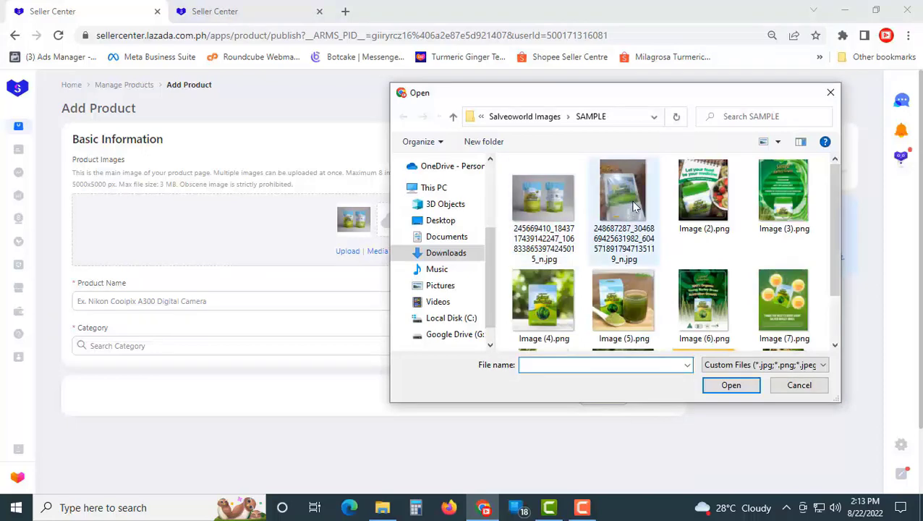
pyautogui.click(629, 207)
pyautogui.click(730, 386)
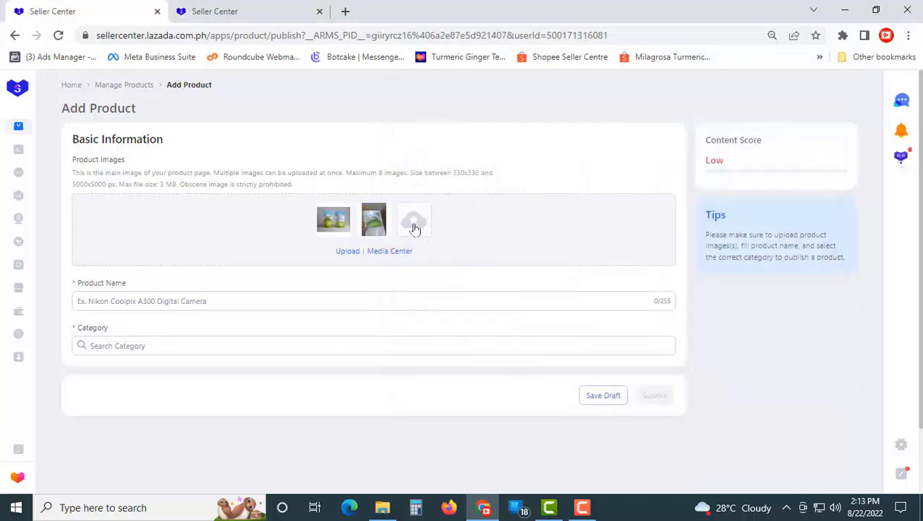
# Upload Image (2).png as the third product image
pyautogui.click(415, 228)
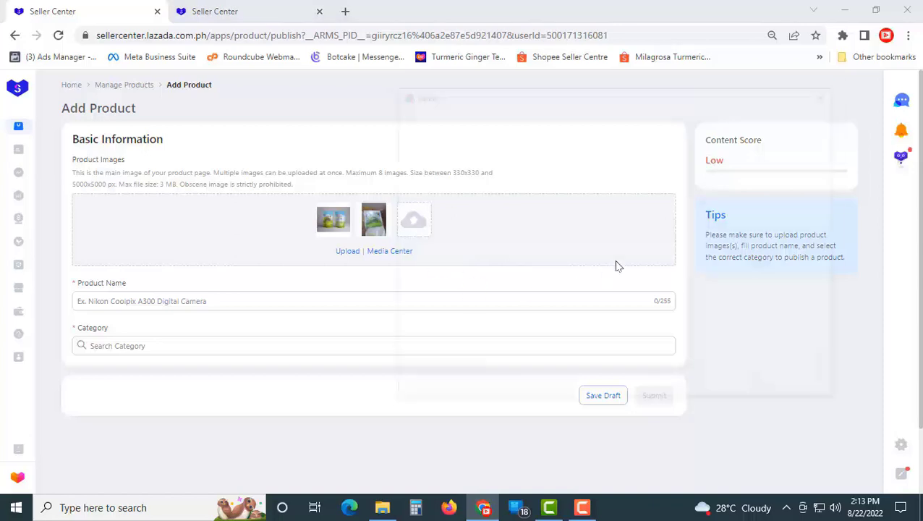
pyautogui.click(720, 217)
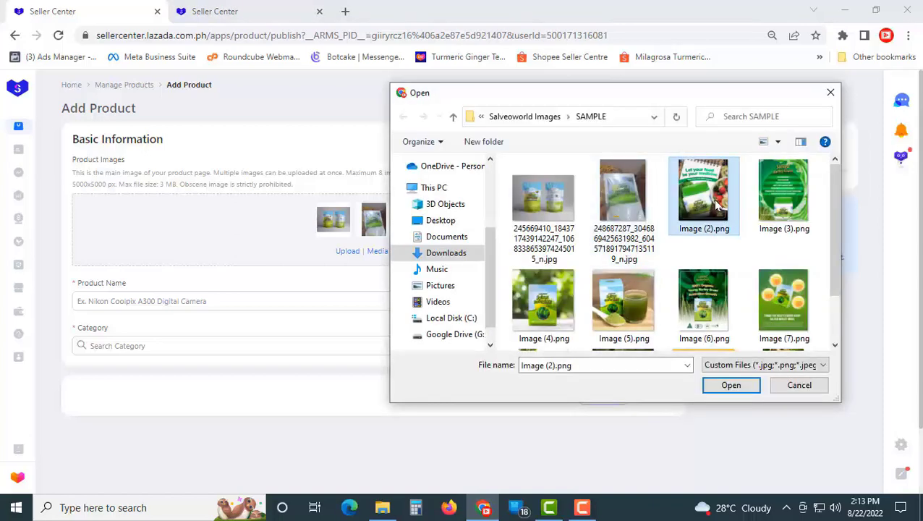
pyautogui.click(738, 389)
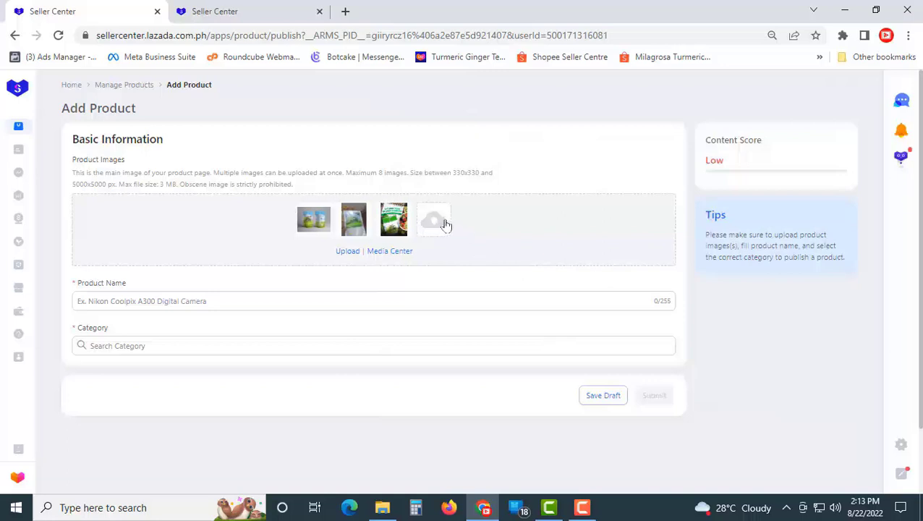
# Try to upload Image (2).png a second time to the same listing
pyautogui.click(444, 225)
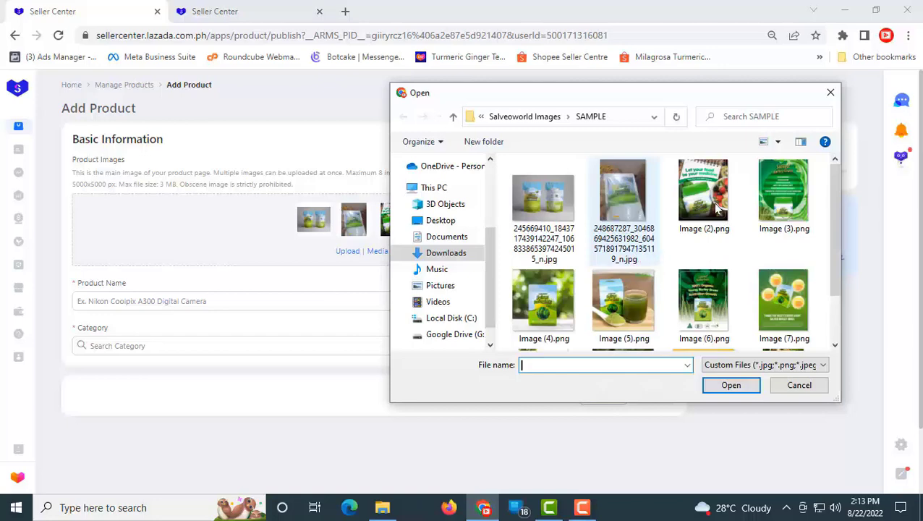
pyautogui.click(716, 207)
pyautogui.click(731, 385)
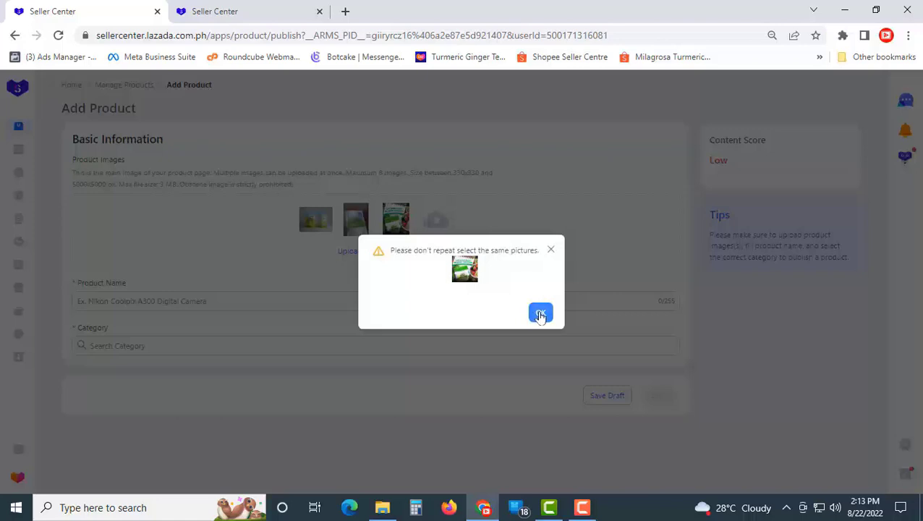
pyautogui.click(540, 317)
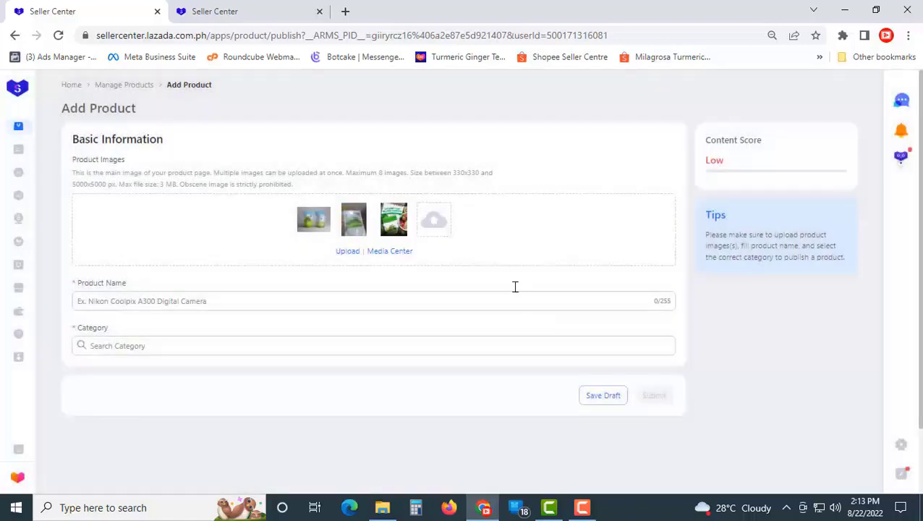
# Upload Image (3).png and Image (4).png one at a time as the fourth and fifth product images
pyautogui.click(441, 229)
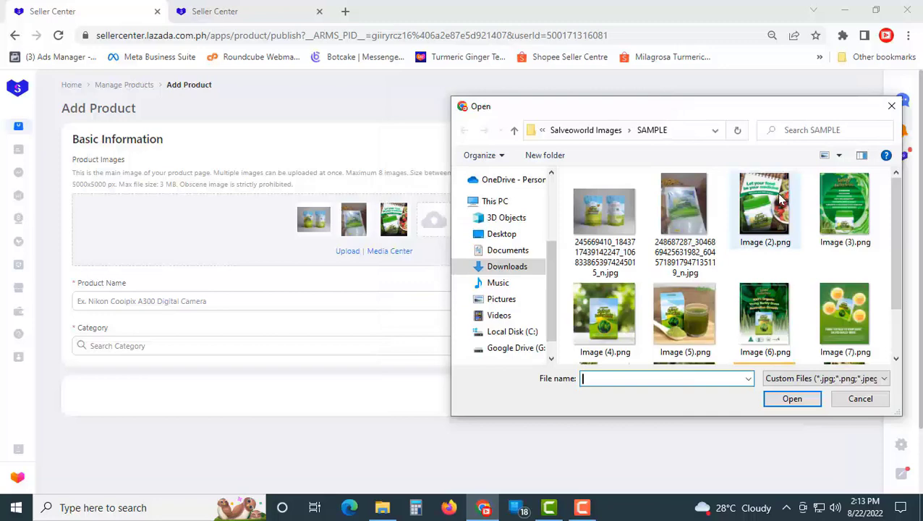
pyautogui.click(836, 213)
pyautogui.click(800, 402)
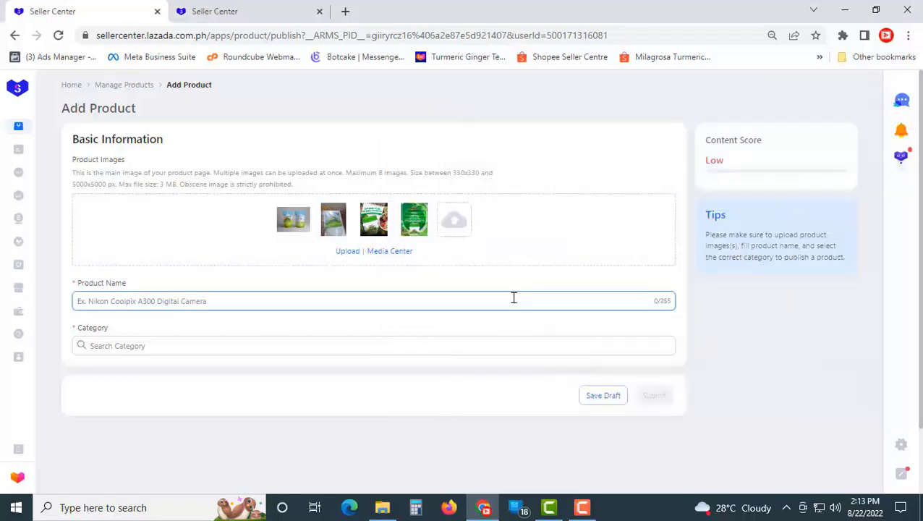
pyautogui.click(454, 222)
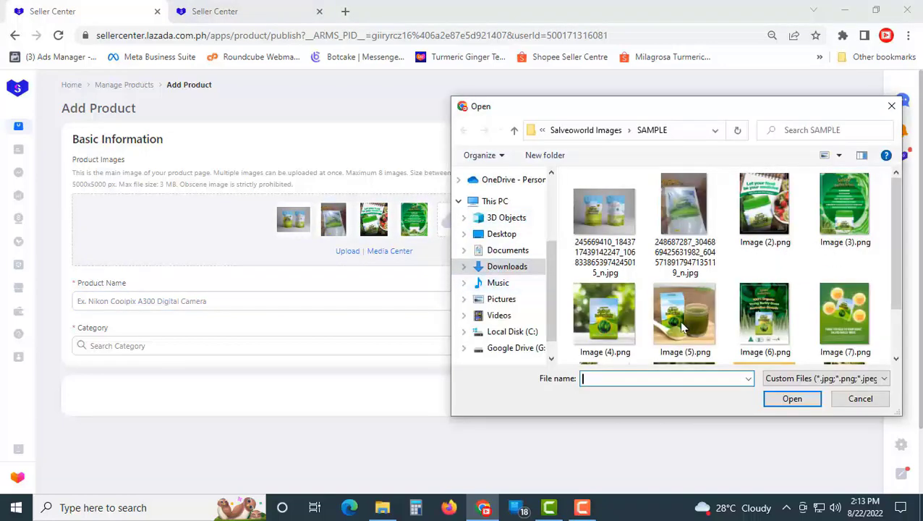
pyautogui.click(604, 313)
pyautogui.click(791, 400)
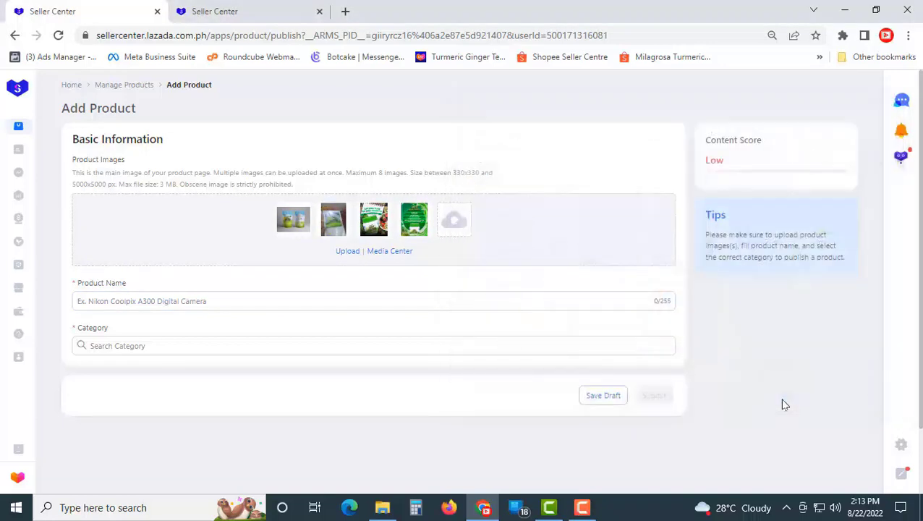
# Upload Image (7).png as the sixth product image and check the minimum image size in the Product Images guidelines
pyautogui.click(482, 224)
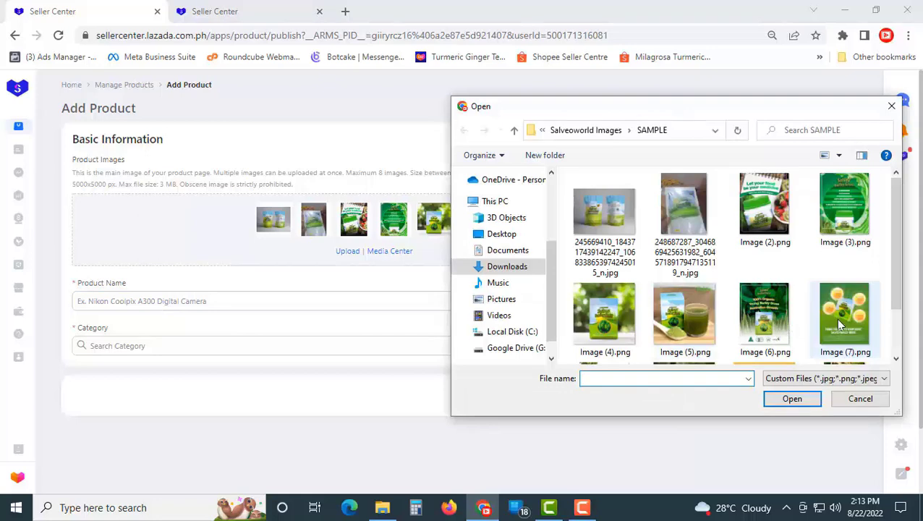
pyautogui.click(835, 318)
pyautogui.scroll(-1, 788, 304)
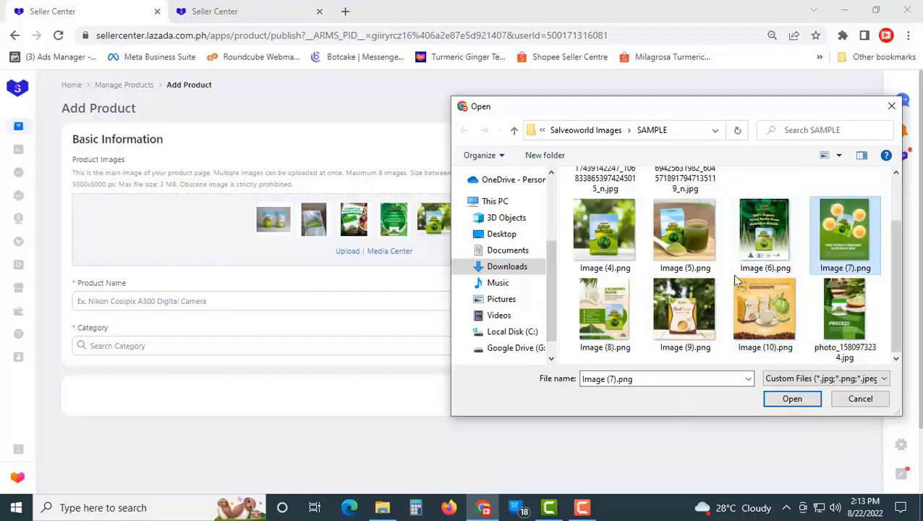
pyautogui.scroll(1, 780, 275)
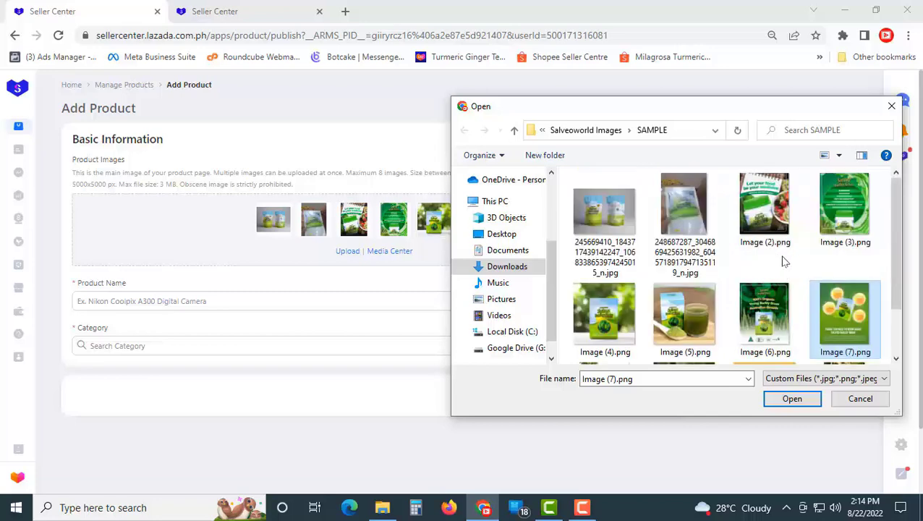
pyautogui.click(790, 398)
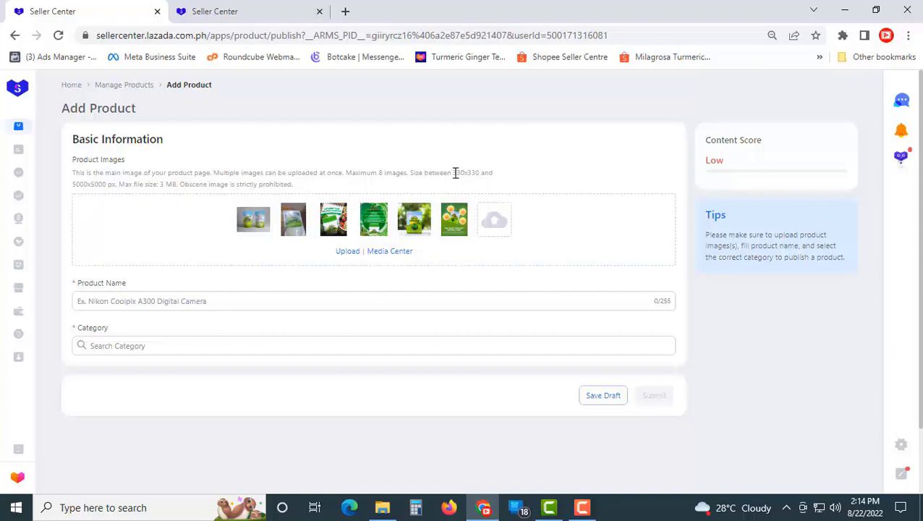
pyautogui.moveTo(463, 172); pyautogui.dragTo(470, 173)
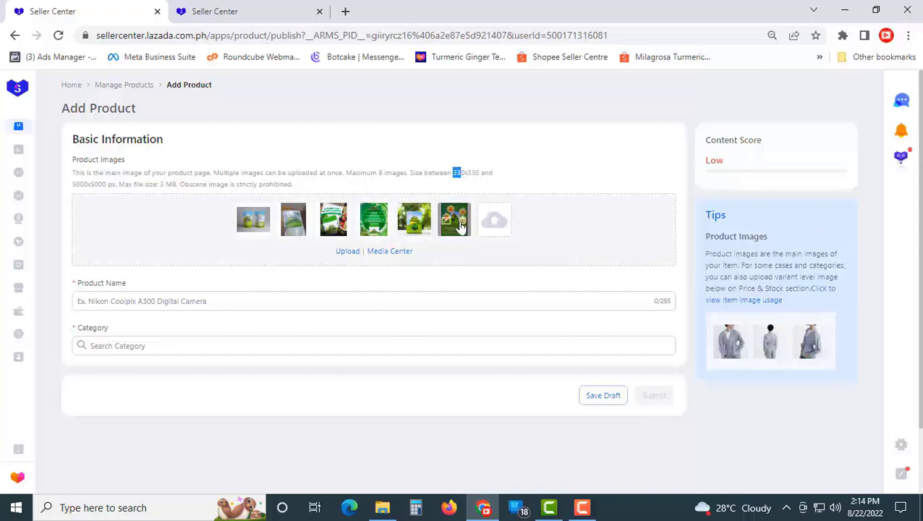
pyautogui.click(551, 124)
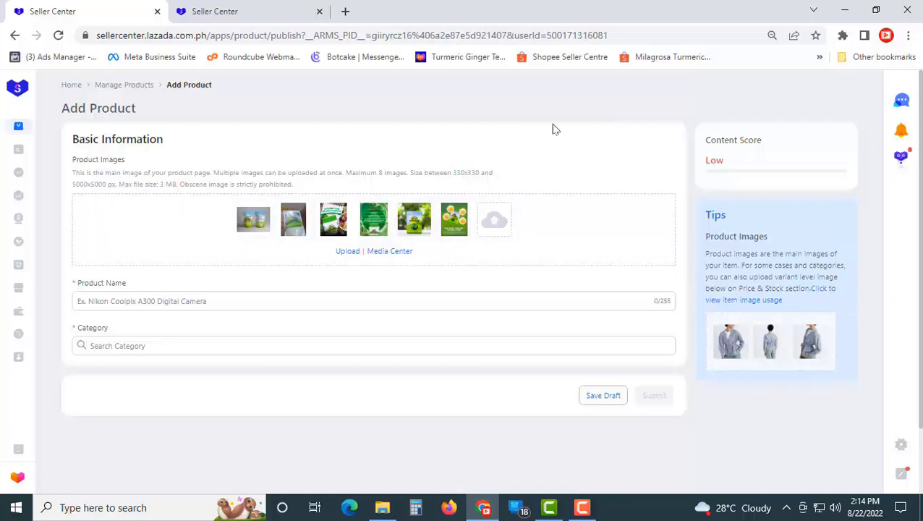
# View the crop and size options of the fourth product image, leaving the image unchanged
pyautogui.click(365, 223)
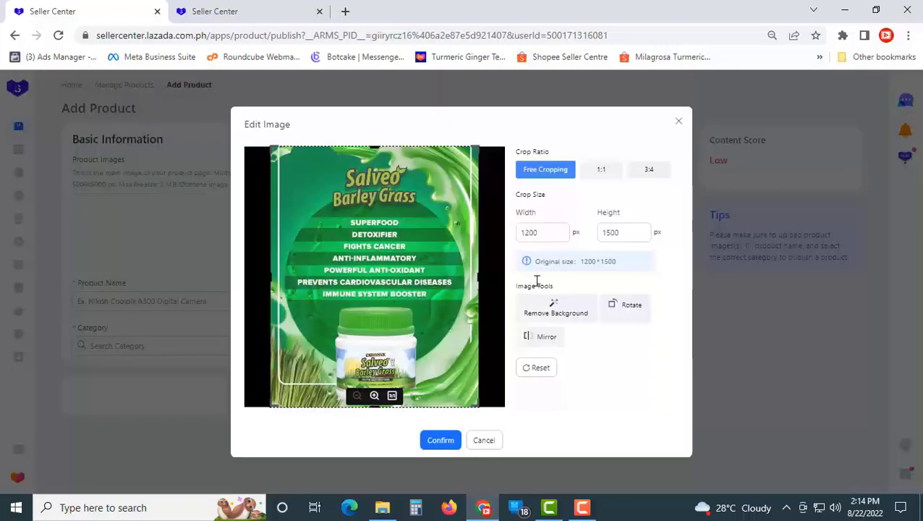
pyautogui.click(679, 123)
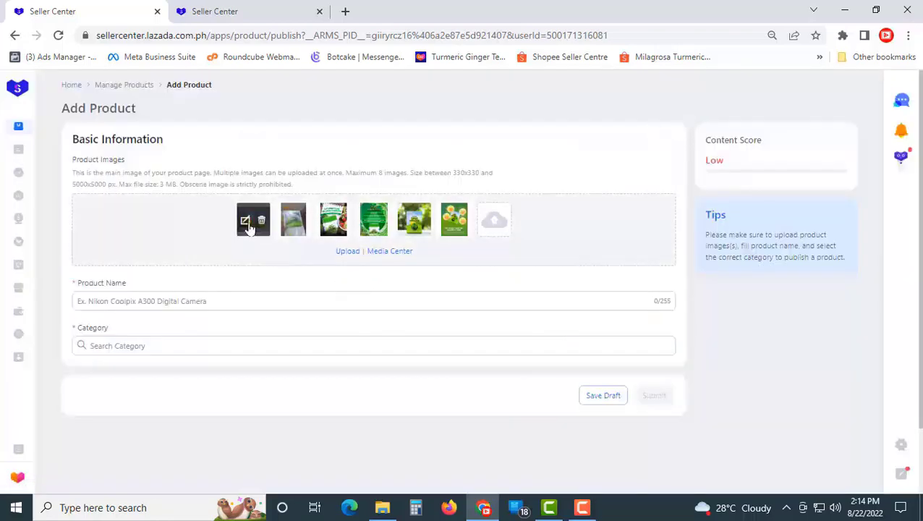
# Crop the first product image freehand around the two pouches to about 1552 × 1412 px
pyautogui.moveTo(247, 231)
pyautogui.click(246, 221)
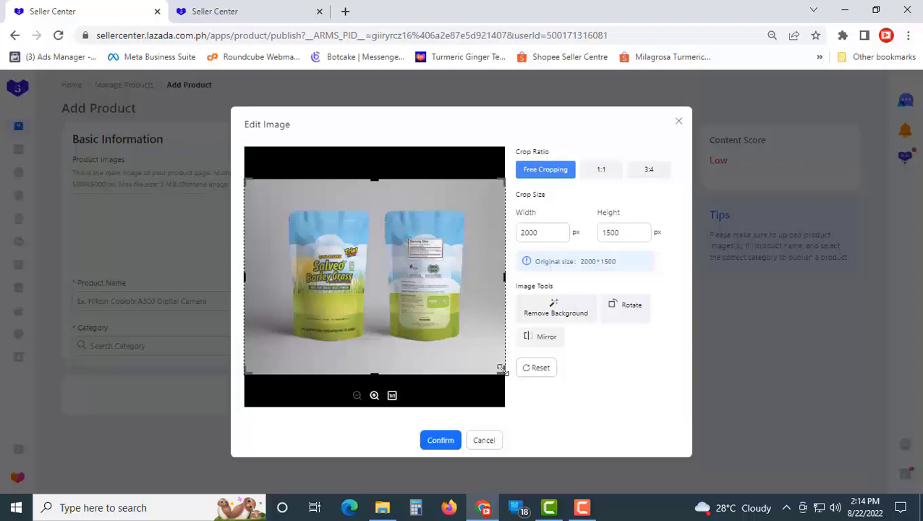
pyautogui.moveTo(498, 365); pyautogui.dragTo(486, 385)
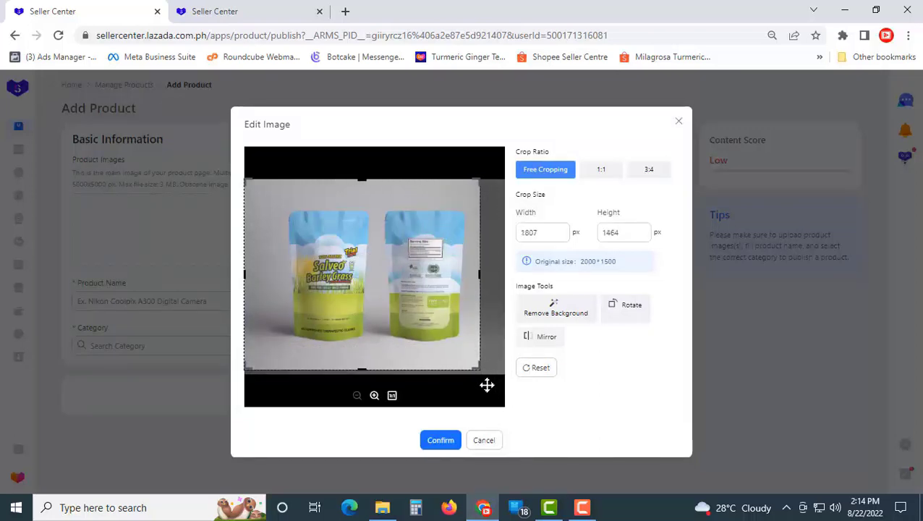
pyautogui.moveTo(251, 185); pyautogui.dragTo(284, 192)
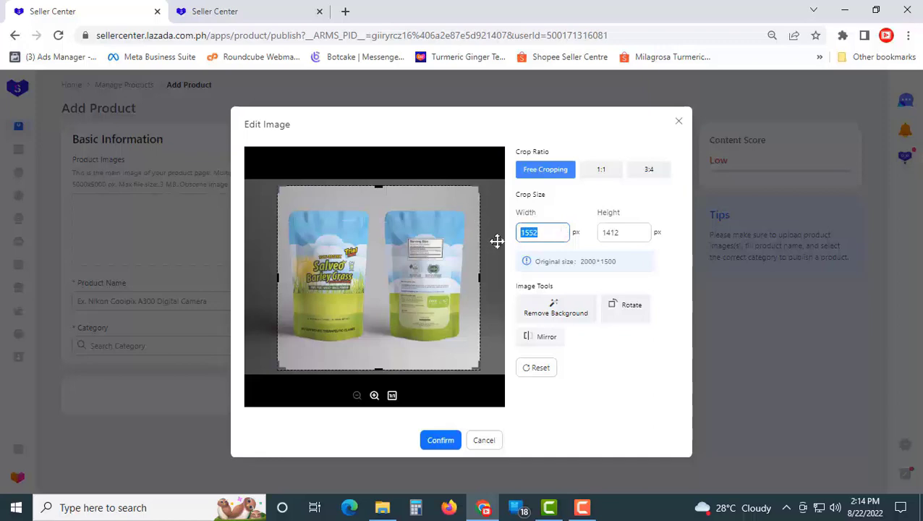
# Try a crop size of 1000 × 1000 px on the first product image
pyautogui.write('1000')
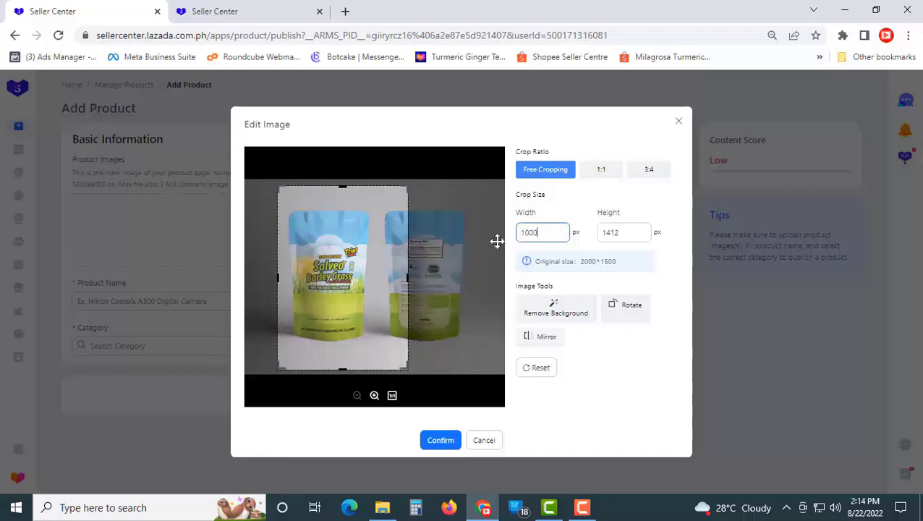
pyautogui.doubleClick(621, 231)
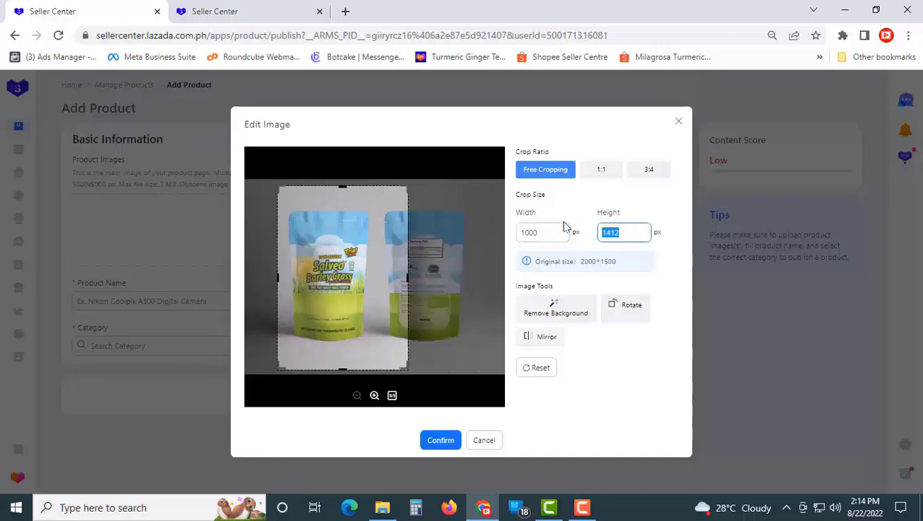
pyautogui.write('1000')
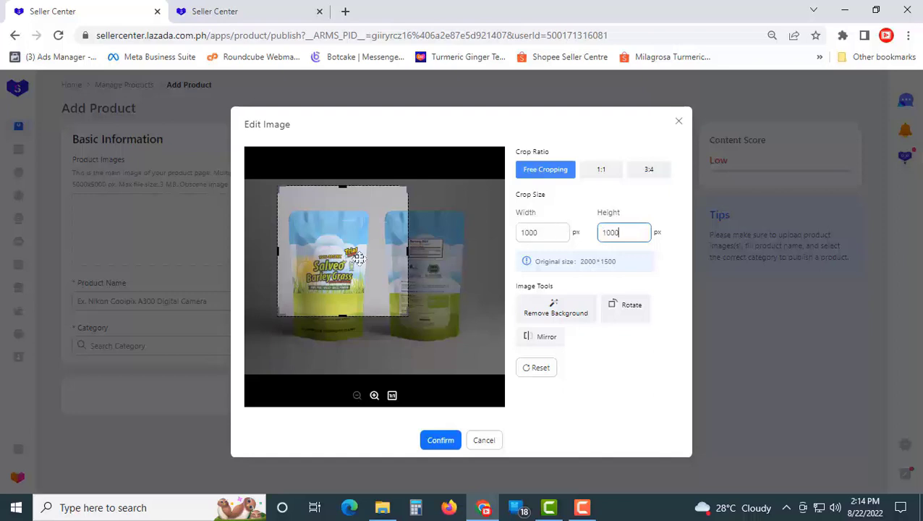
# Set the first product image's crop size to 1500 × 1500 px, centre the crop on both pouches and apply it
pyautogui.hotkey('shift', 'Tab')
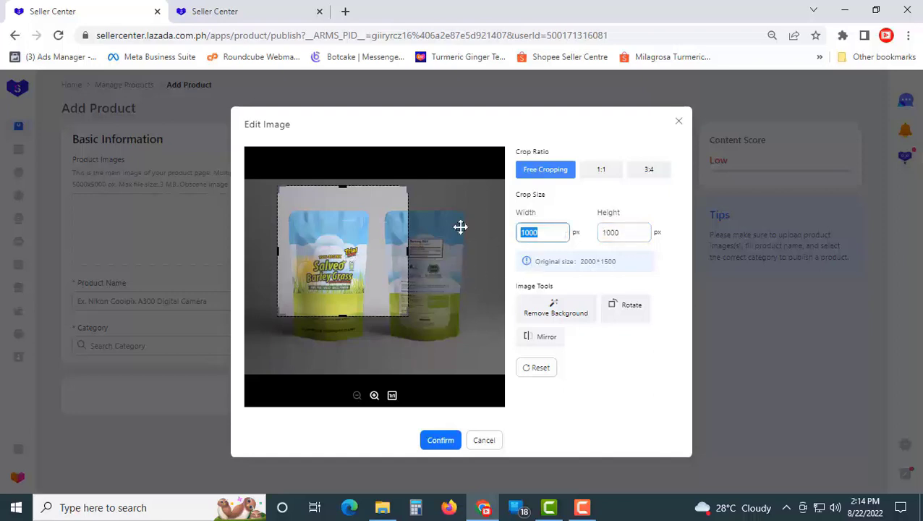
pyautogui.write('1500')
pyautogui.click(634, 232)
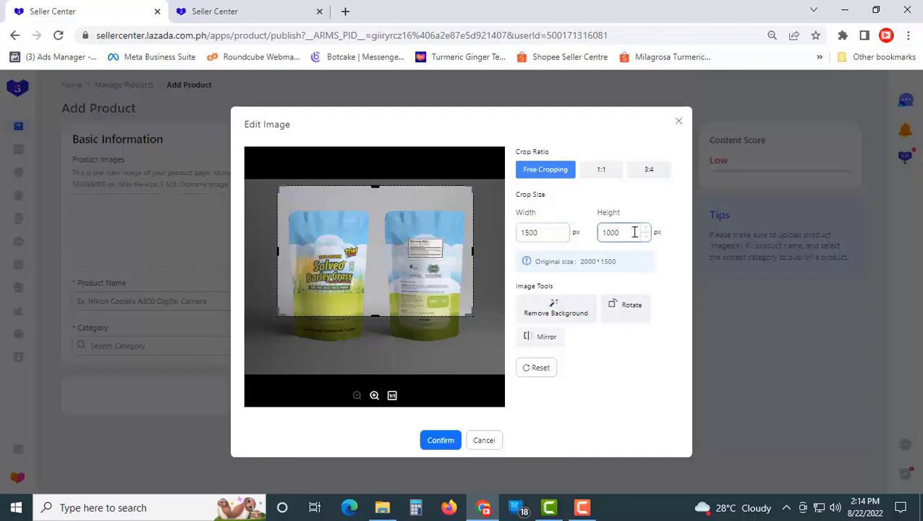
pyautogui.write('1500')
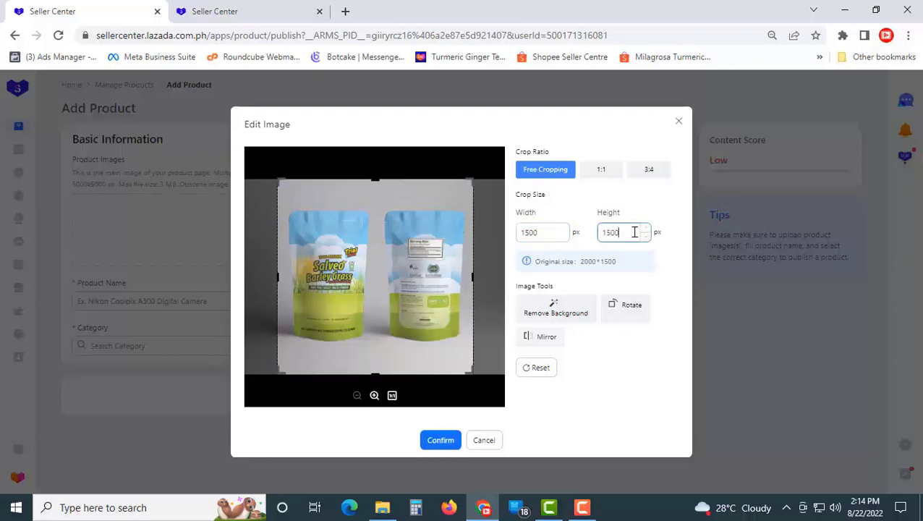
pyautogui.moveTo(377, 331); pyautogui.dragTo(380, 334)
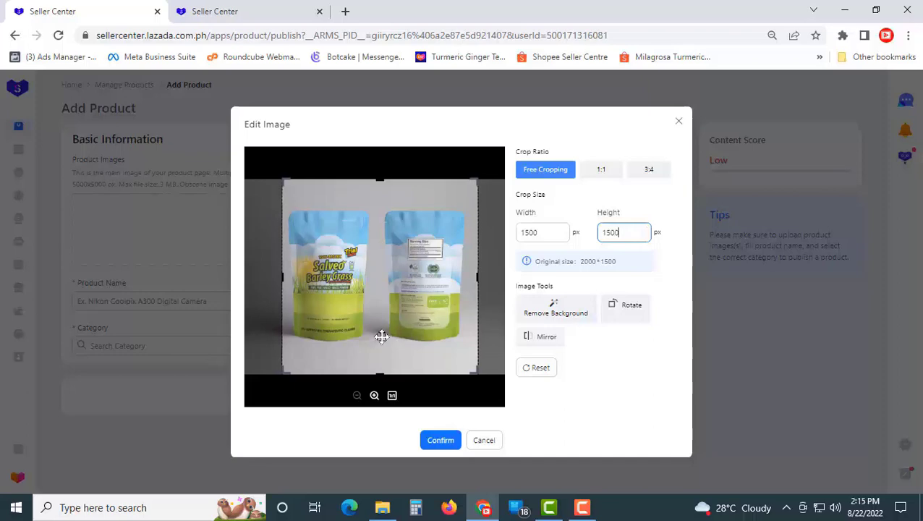
pyautogui.click(439, 441)
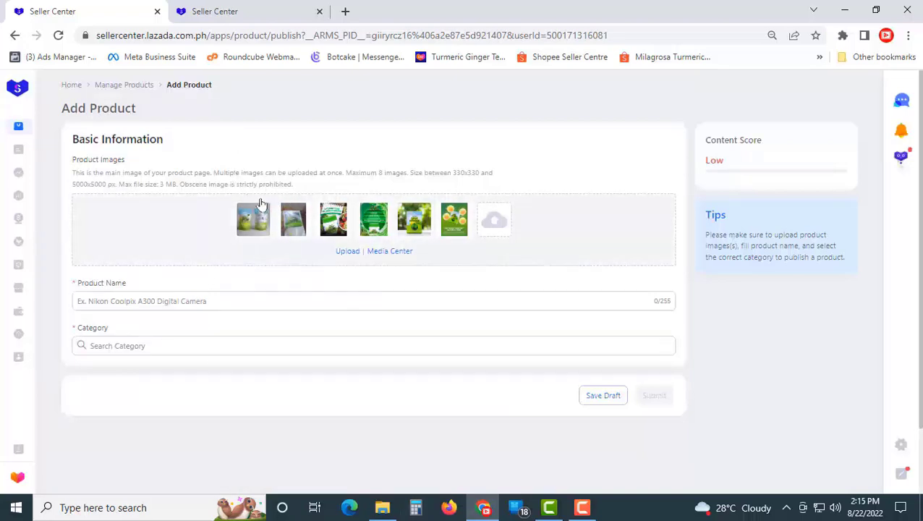
# Enter "Barley Grass" as the product name
pyautogui.click(170, 301)
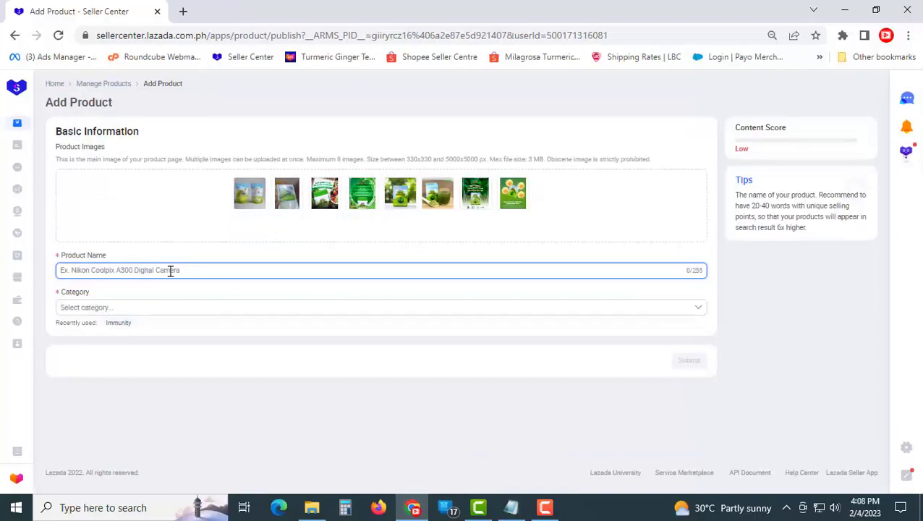
pyautogui.write('Barley Gr')
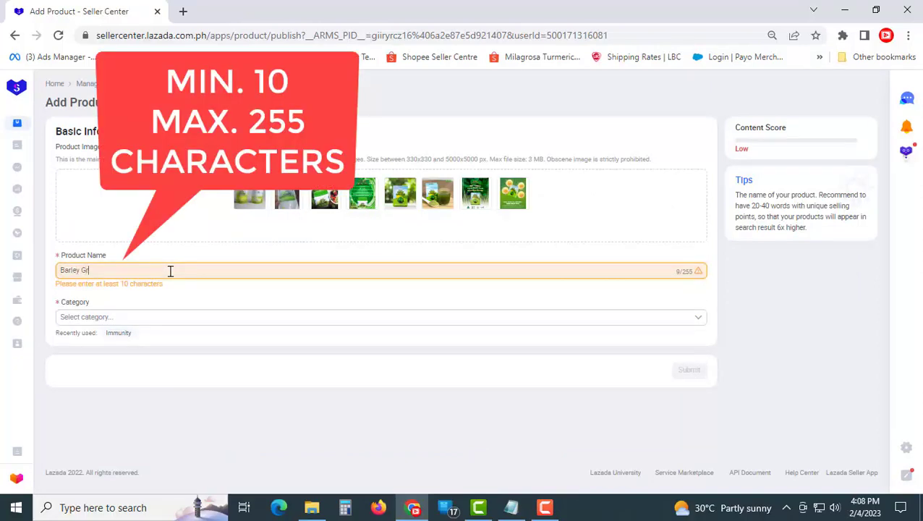
pyautogui.write('ass')
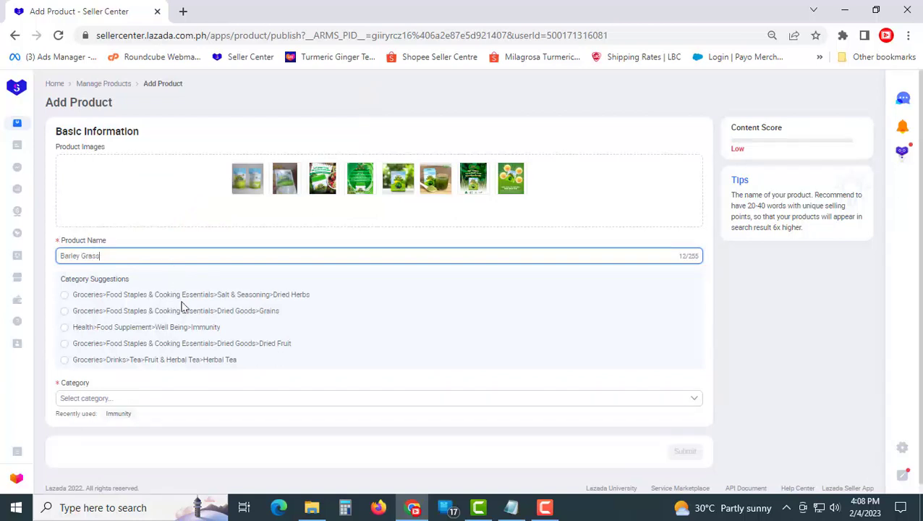
# Search the product categories for "immuni" and leave the search without choosing a category
pyautogui.click(112, 399)
pyautogui.click(112, 399)
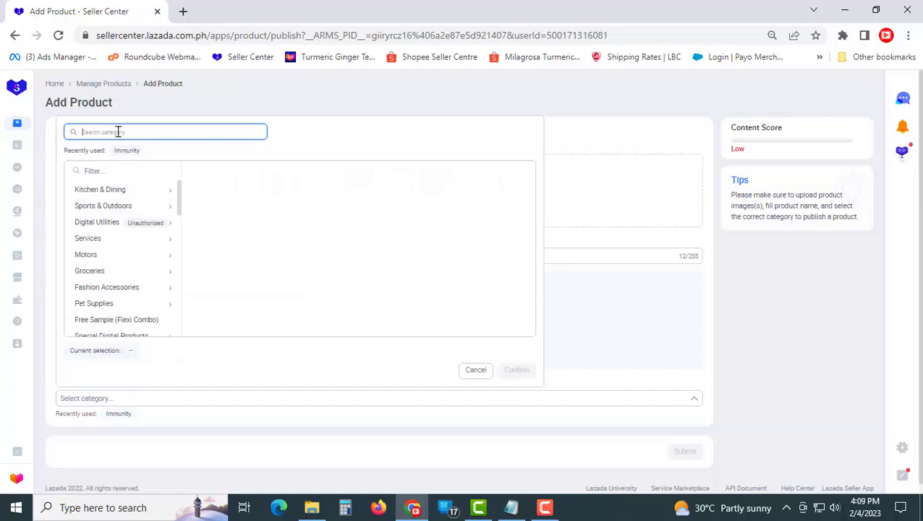
pyautogui.write('immuni')
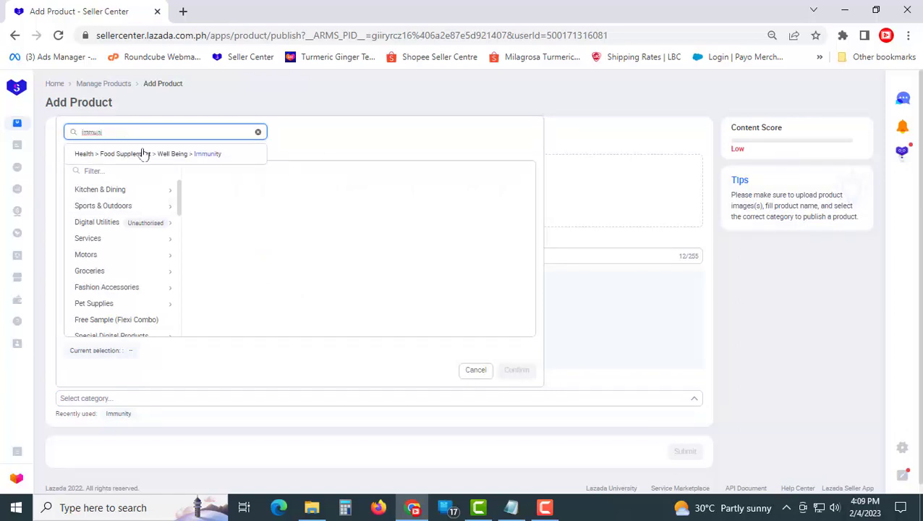
pyautogui.click(474, 369)
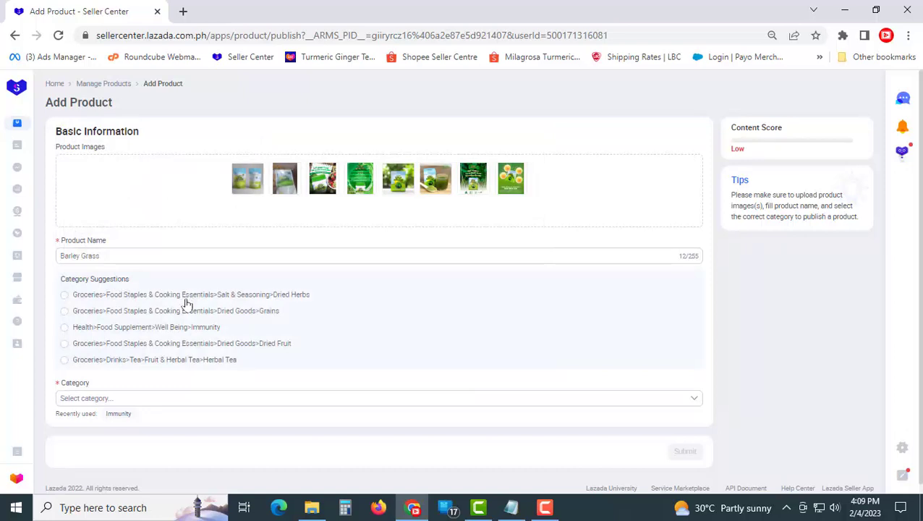
# Choose the suggested category Health > Food Supplement > Well Being > Immunity for the product
pyautogui.click(65, 333)
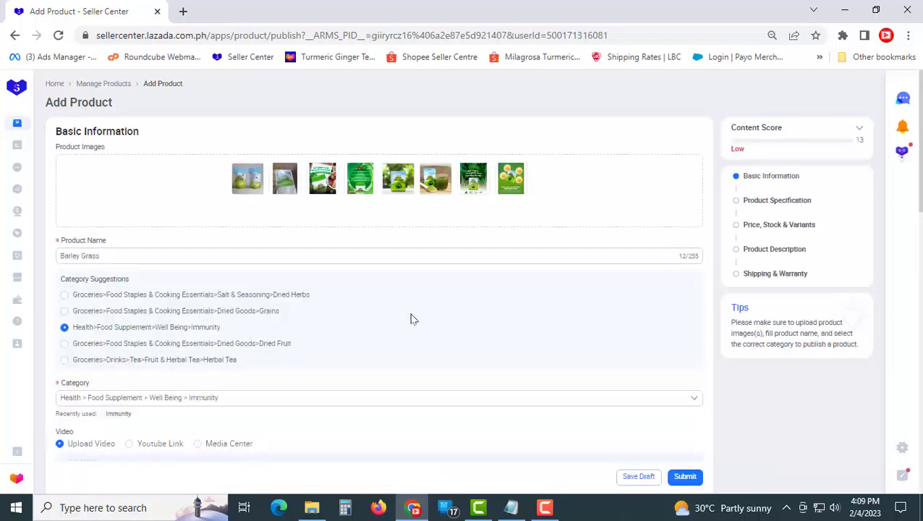
pyautogui.scroll(-1, 410, 318)
pyautogui.scroll(1, 410, 319)
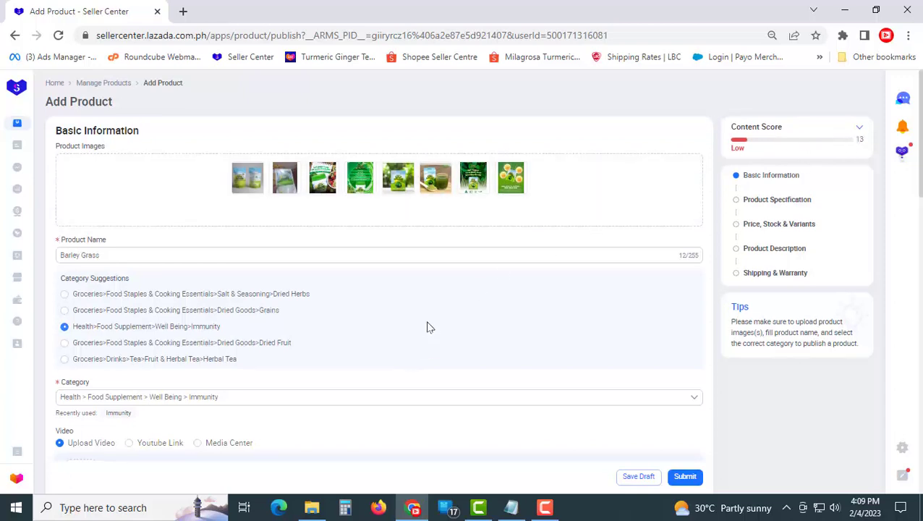
# Set the product video source to Youtube Link, leaving the URL empty
pyautogui.scroll(-1, 427, 328)
pyautogui.scroll(-1, 408, 325)
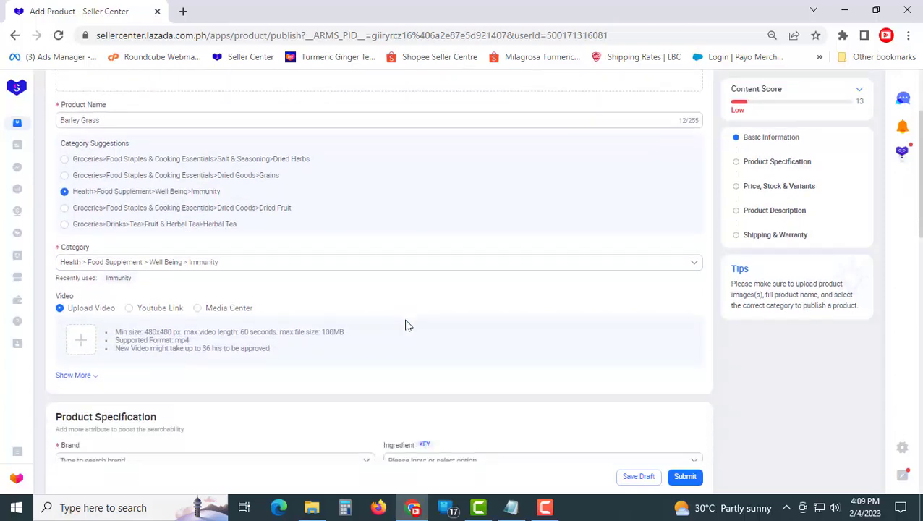
pyautogui.scroll(-1, 407, 326)
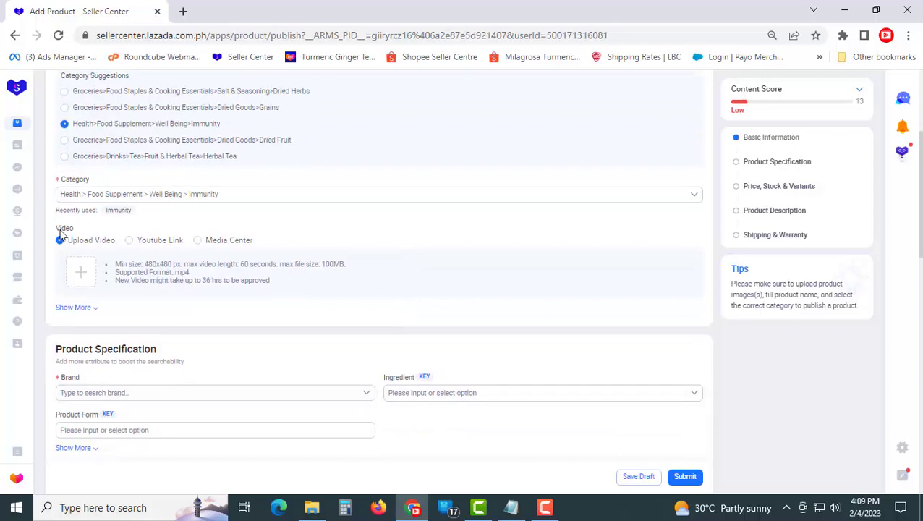
pyautogui.click(128, 241)
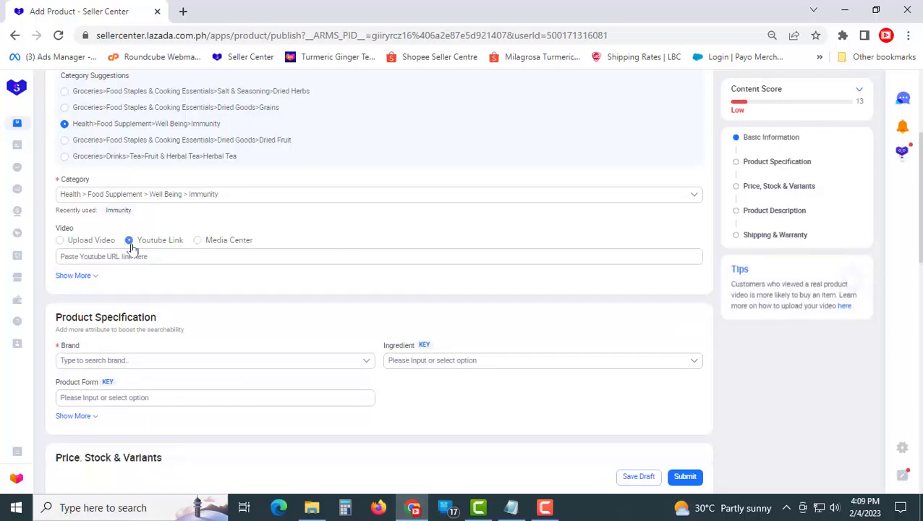
pyautogui.click(242, 255)
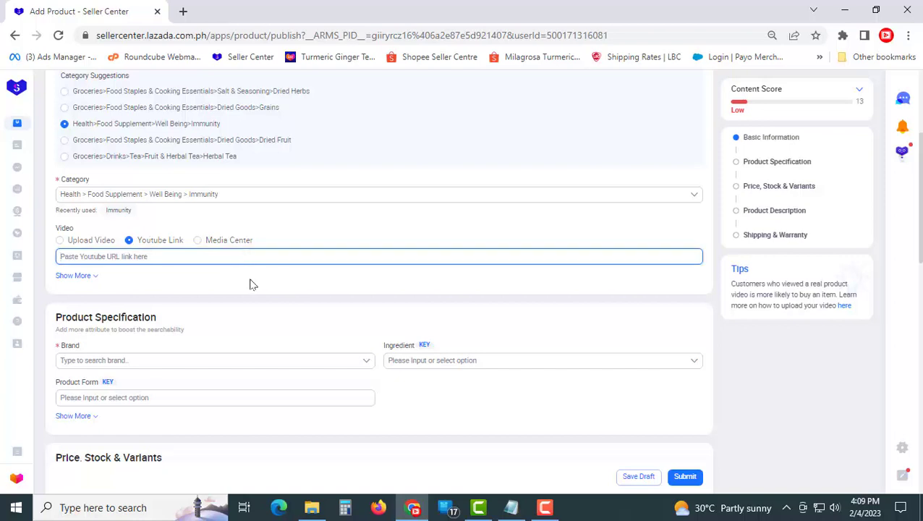
pyautogui.click(250, 285)
# Set the product's brand to No Brand in the Product Specification section
pyautogui.scroll(-1, 249, 284)
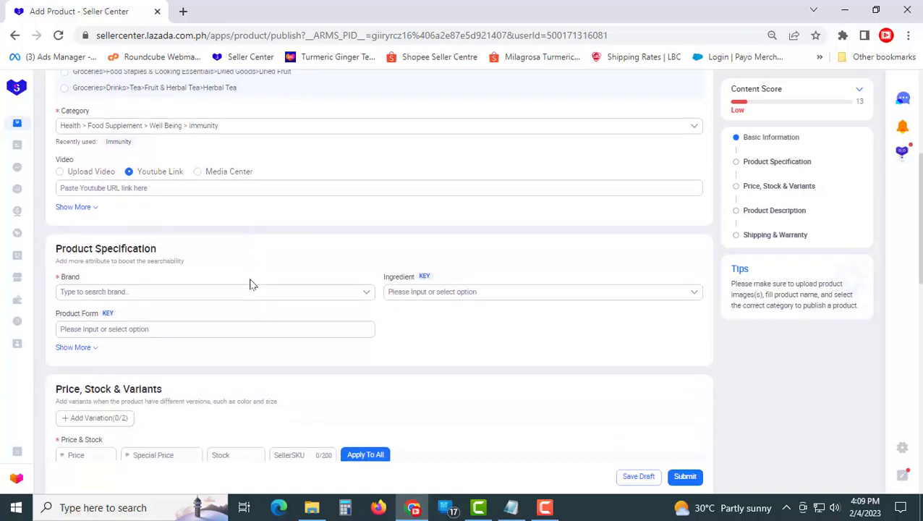
pyautogui.scroll(-1, 246, 283)
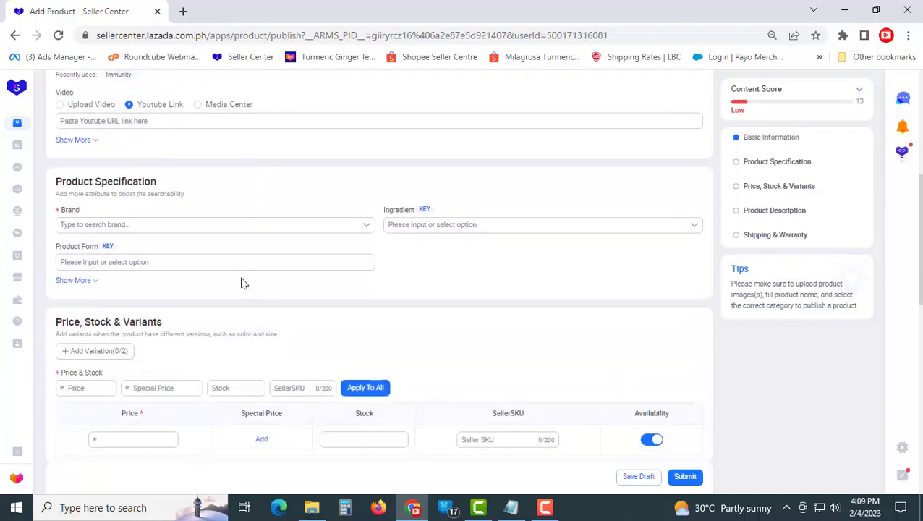
pyautogui.click(365, 228)
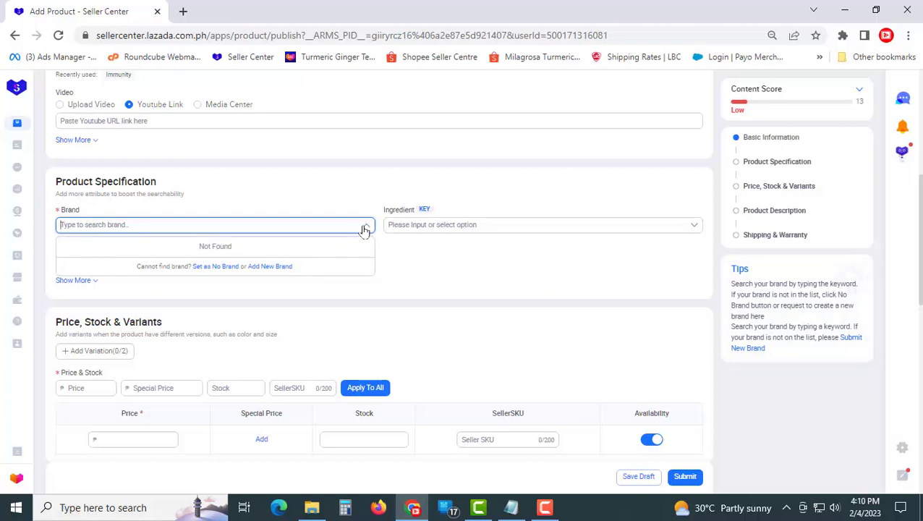
pyautogui.click(223, 267)
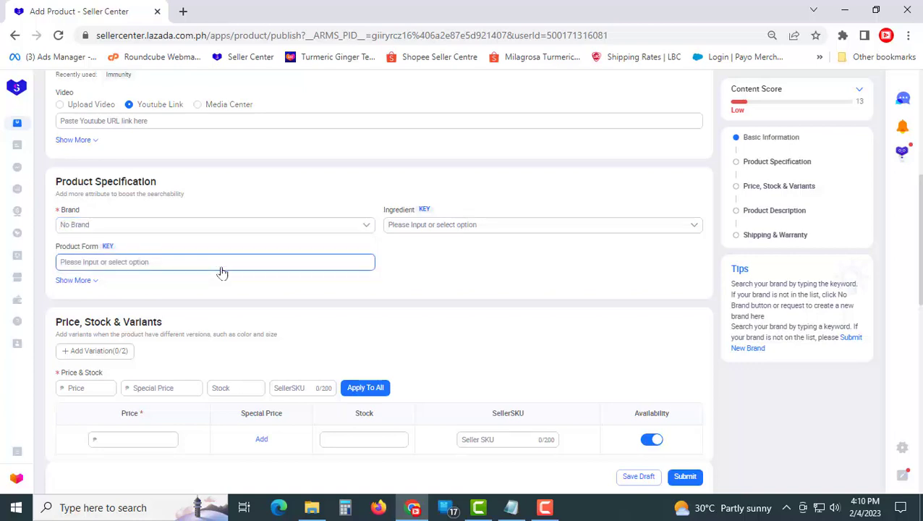
# Clear the chosen brand, search for "salveo" and set the brand to SALVEO BARLEY GRASS
pyautogui.click(367, 226)
pyautogui.click(253, 229)
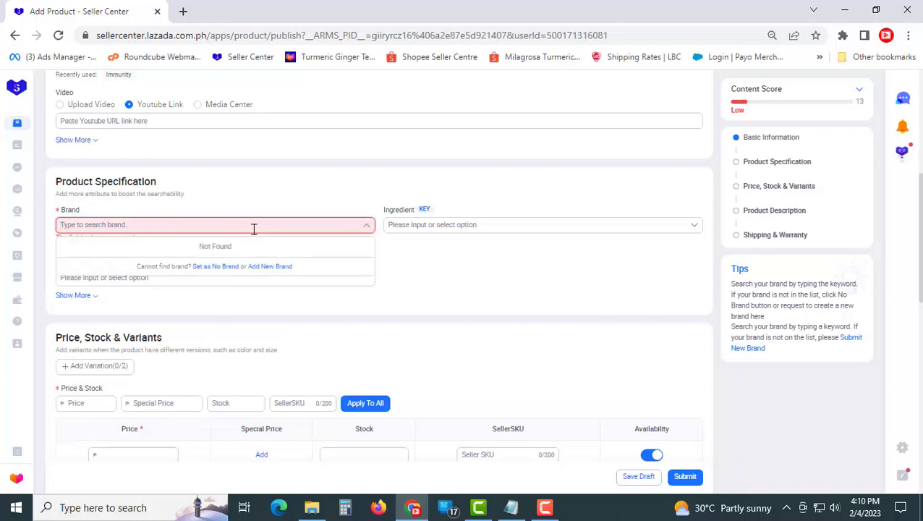
pyautogui.write('salveo')
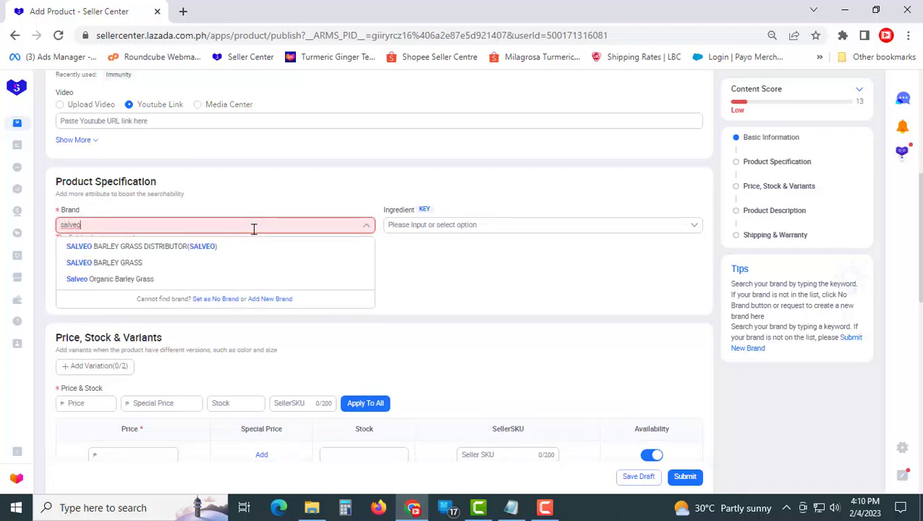
pyautogui.click(136, 265)
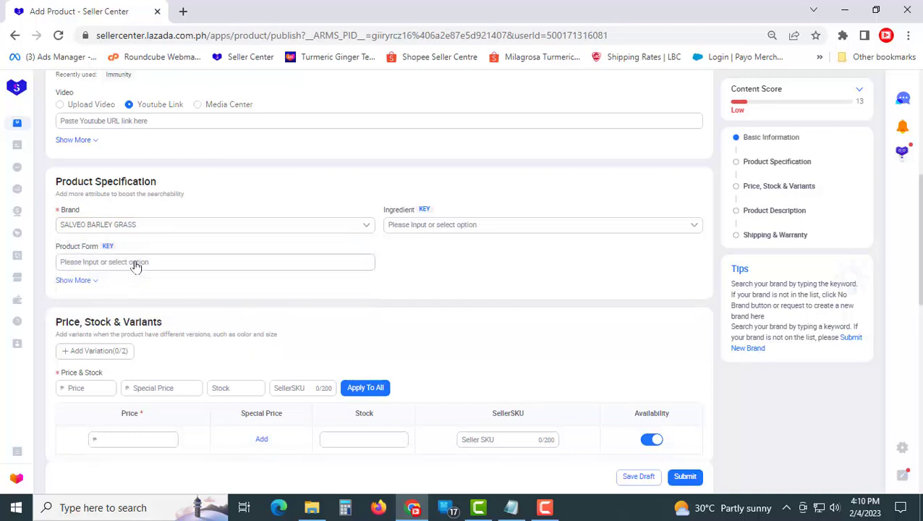
# Set the product's ingredients to Zinc, Iron, Vitamin C, Prebiotic and Probiotics in the Product Specification section
pyautogui.click(541, 225)
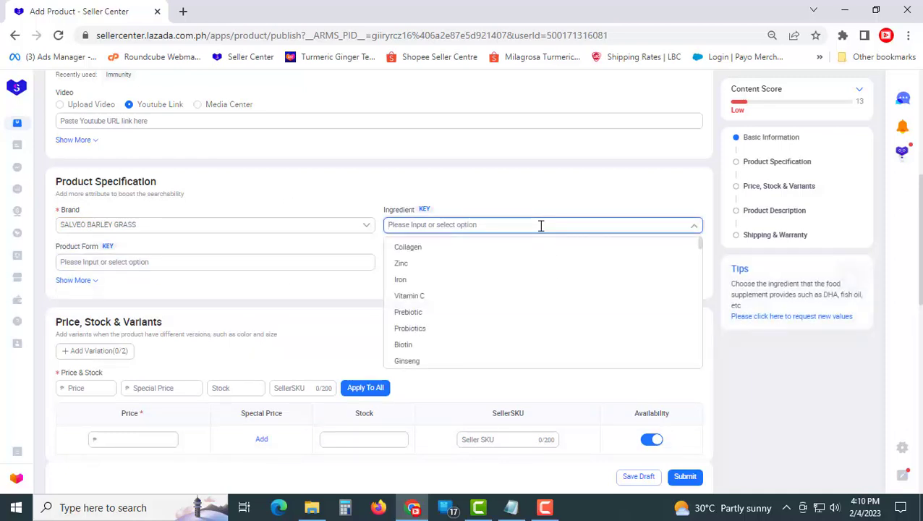
pyautogui.click(438, 270)
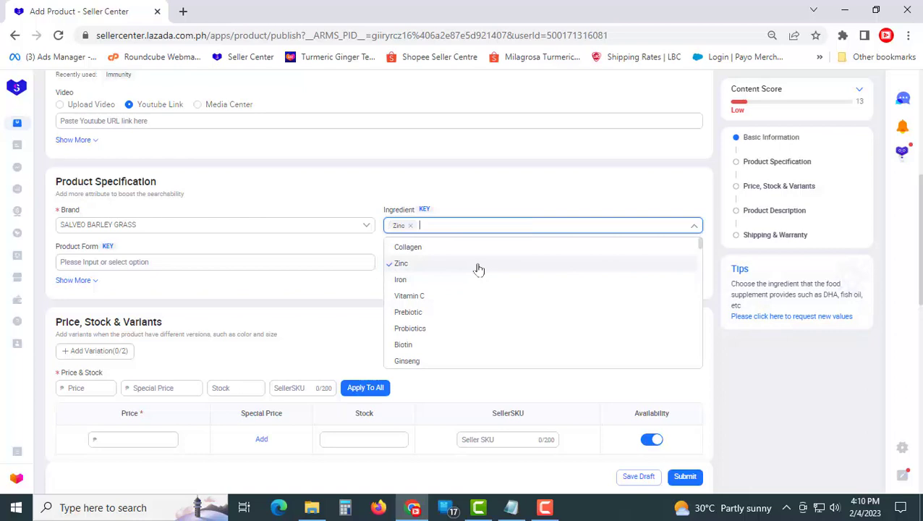
pyautogui.click(423, 284)
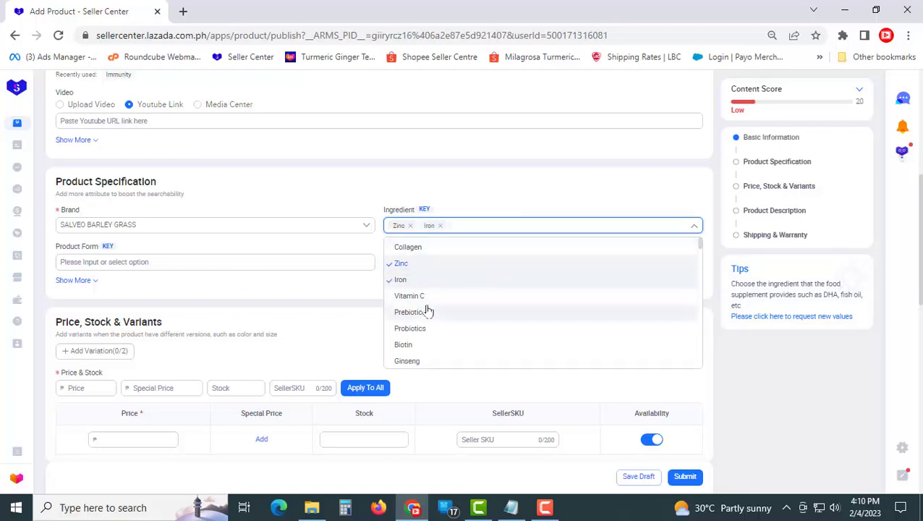
pyautogui.click(429, 296)
pyautogui.click(442, 317)
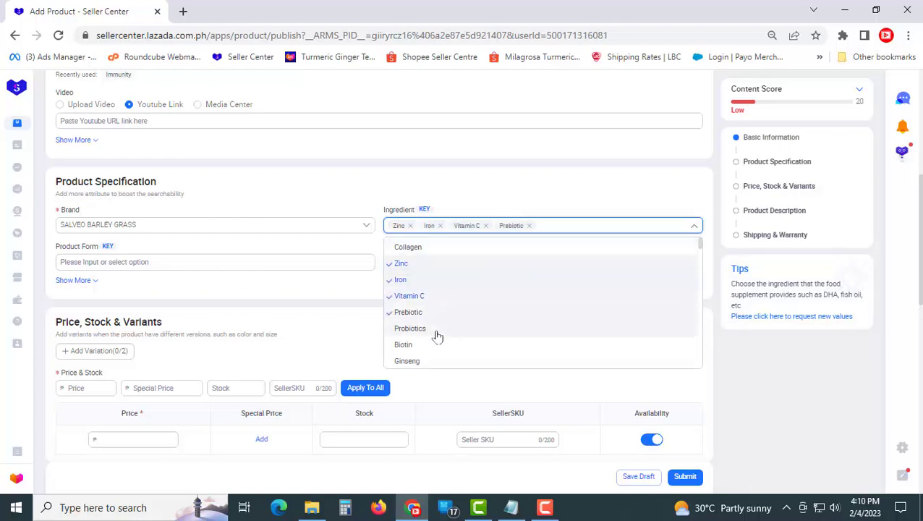
pyautogui.click(436, 332)
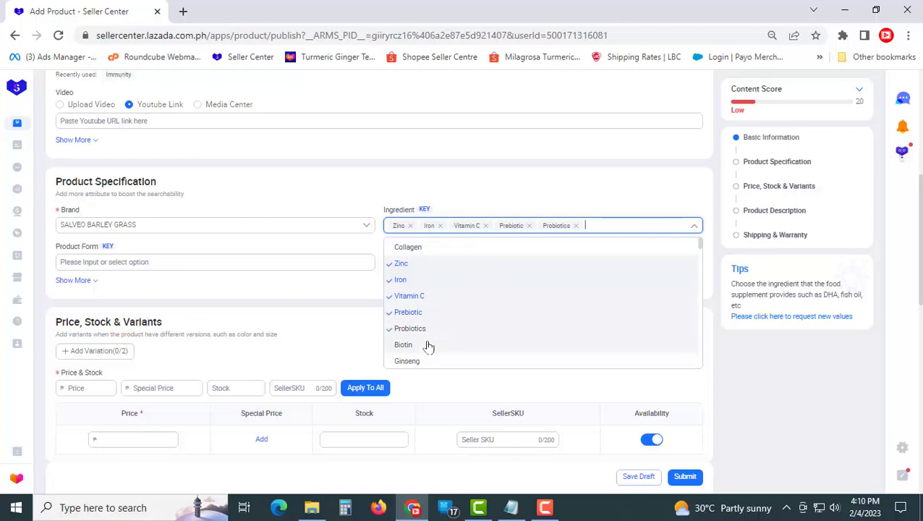
pyautogui.click(427, 345)
pyautogui.click(413, 347)
pyautogui.click(642, 189)
# Search the key Product Form attribute for "powder" and set it to Powders
pyautogui.click(225, 262)
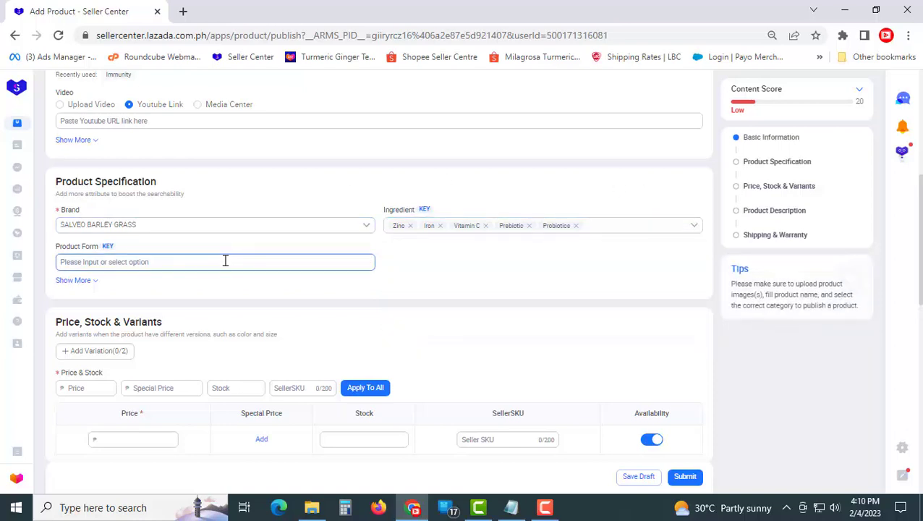
pyautogui.click(195, 262)
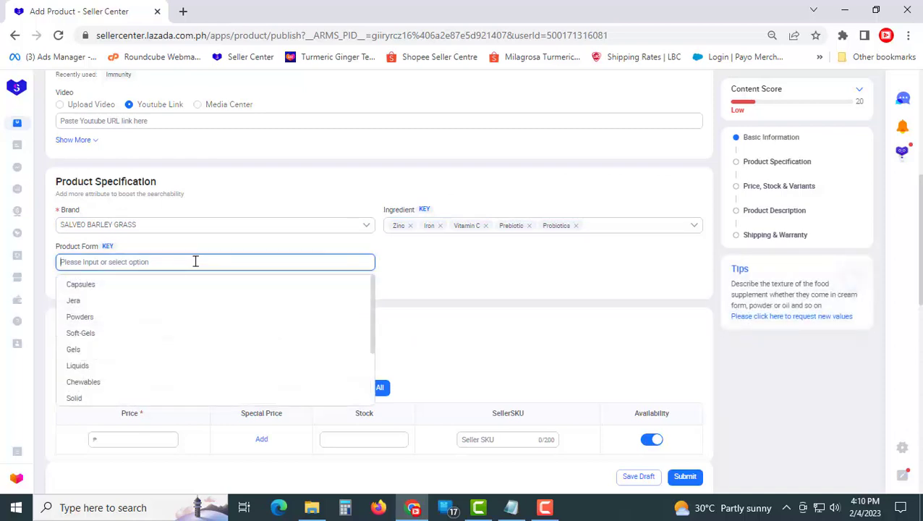
pyautogui.write('powder')
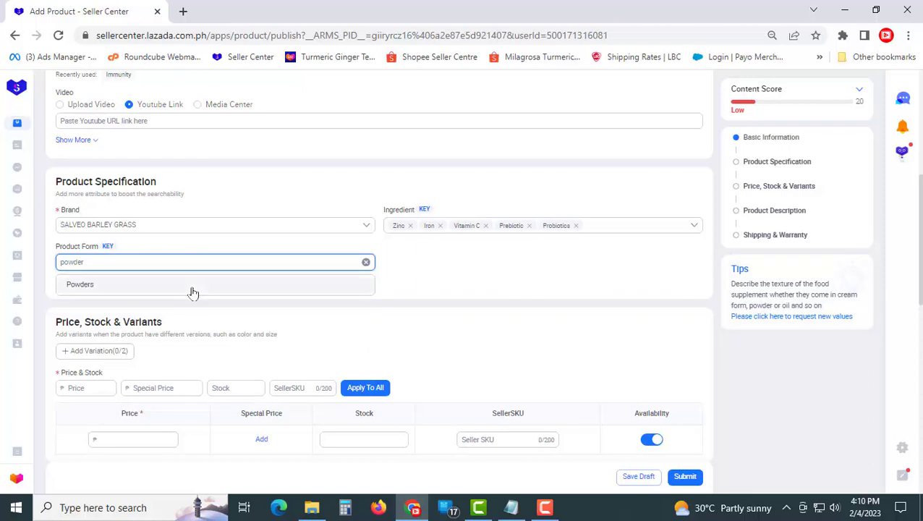
pyautogui.click(191, 288)
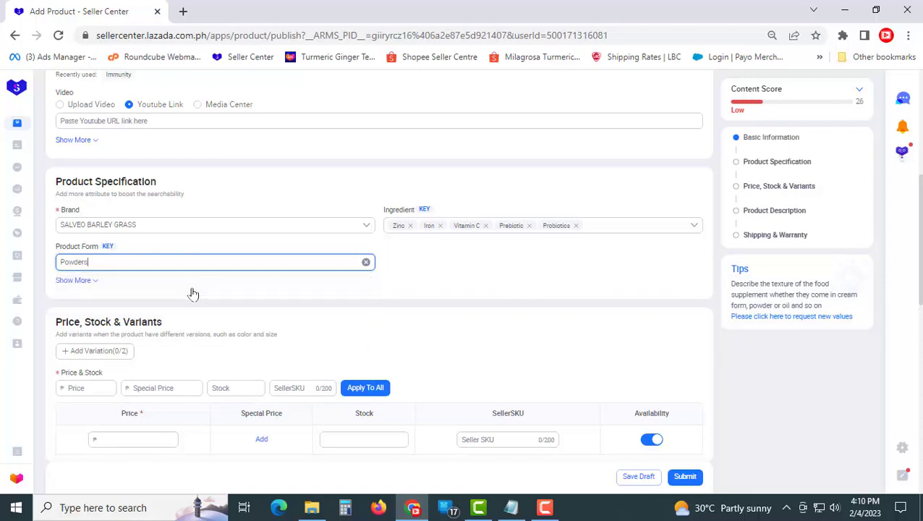
# Expand the additional product specification attributes and set the Pack Type to Single Item
pyautogui.click(96, 283)
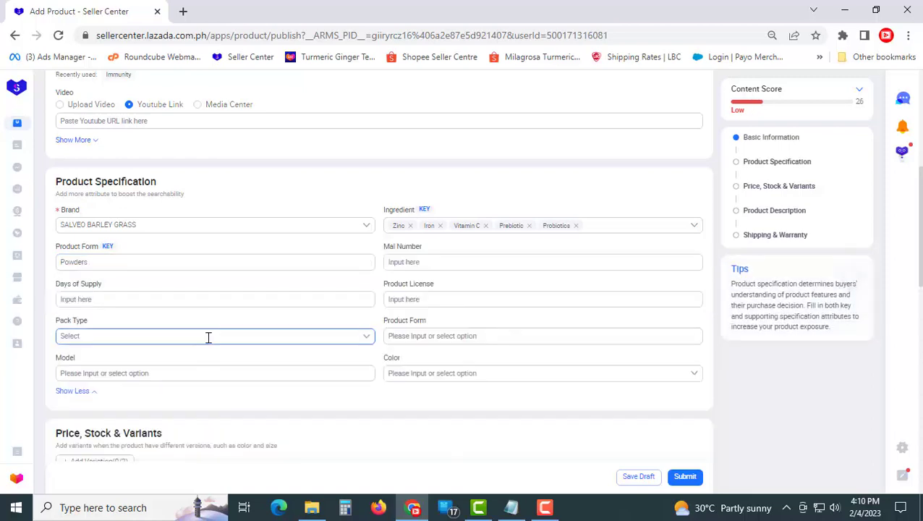
pyautogui.scroll(-1, 209, 336)
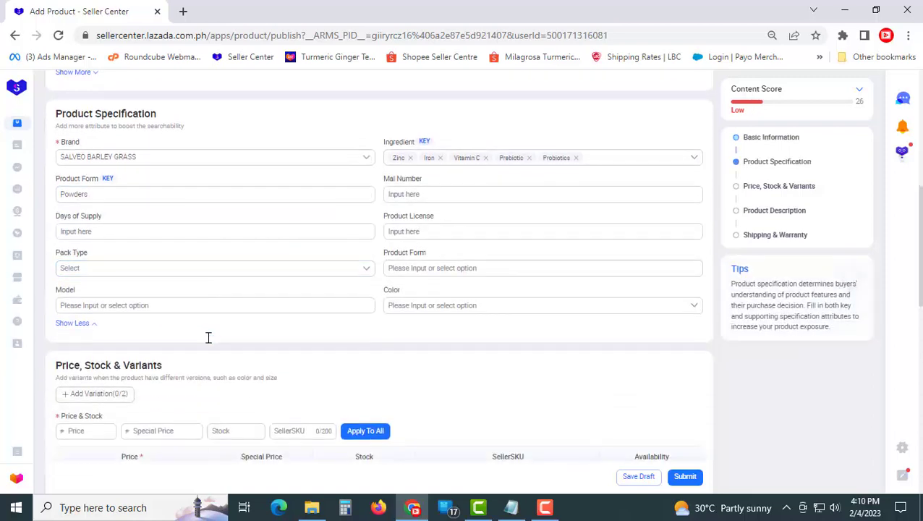
pyautogui.click(315, 268)
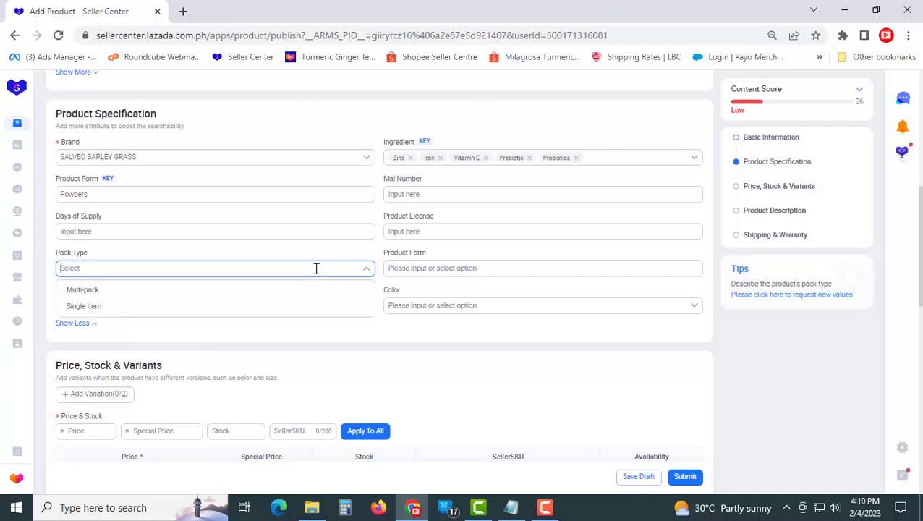
pyautogui.click(120, 306)
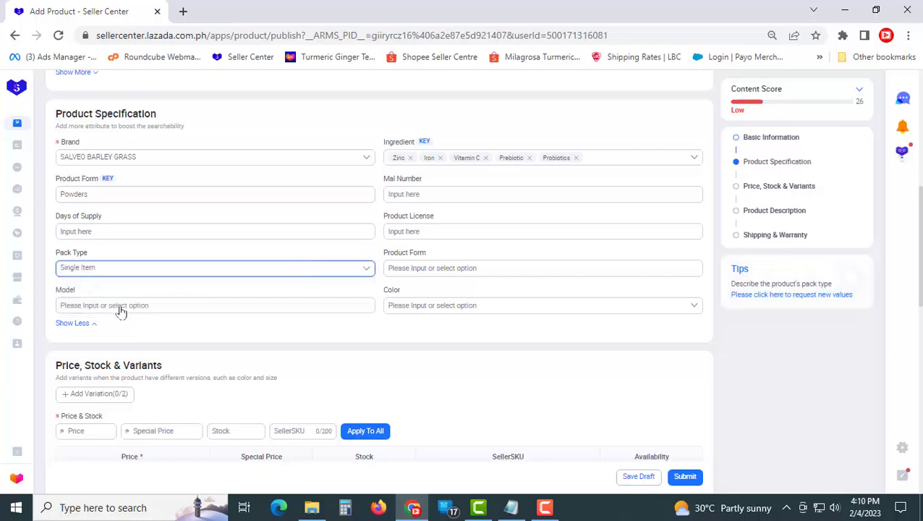
# Copy the product name "Barley Grass" from Basic Information into the Model attribute of the Product Specification
pyautogui.click(305, 305)
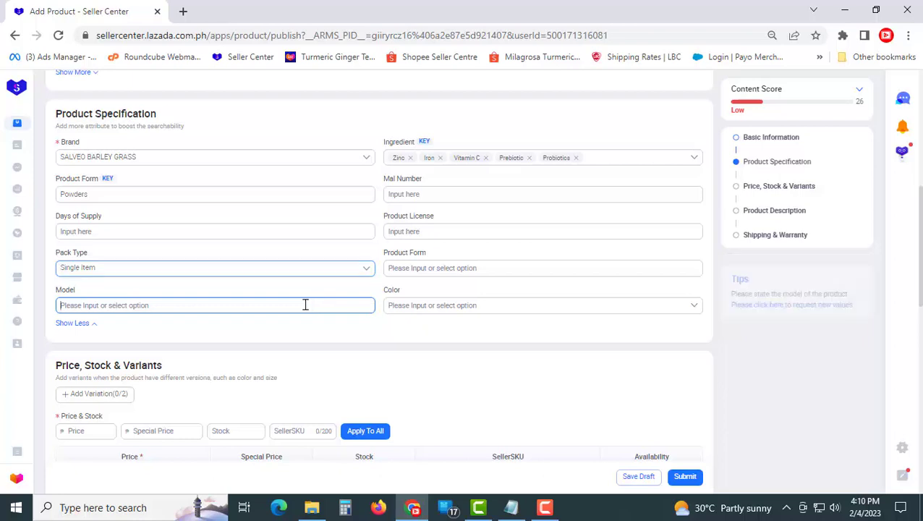
pyautogui.scroll(3, 456, 342)
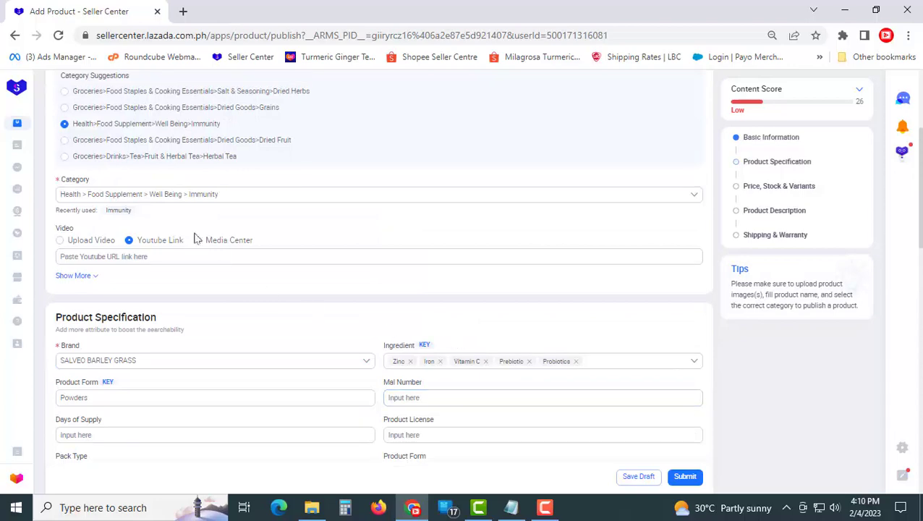
pyautogui.scroll(3, 181, 199)
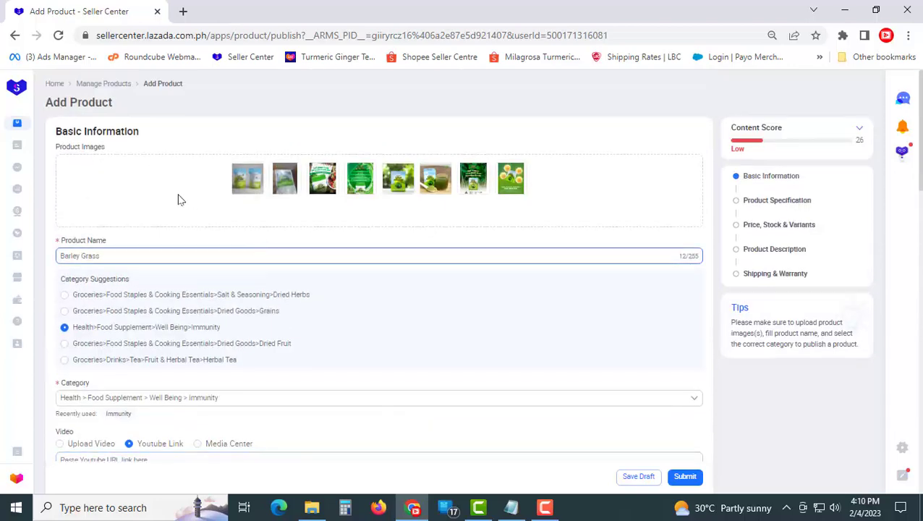
pyautogui.tripleClick(121, 255)
pyautogui.hotkey('ctrl', 'c')
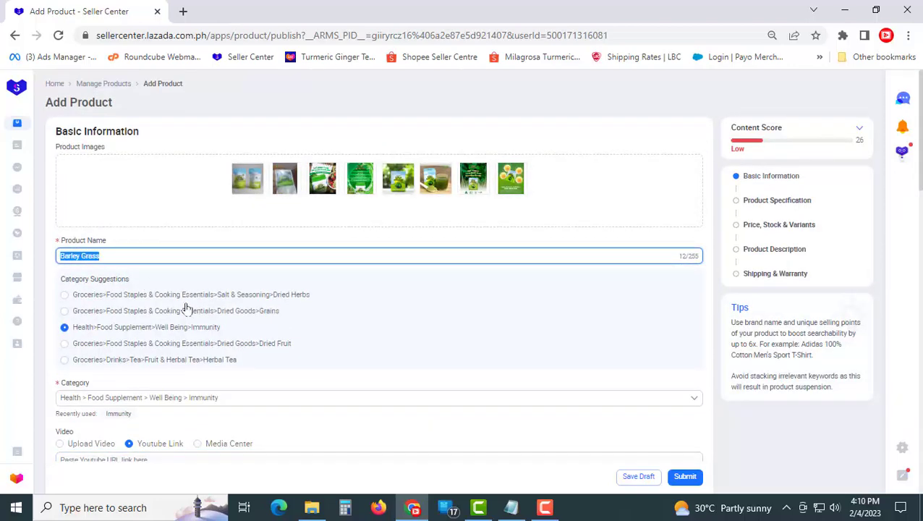
pyautogui.scroll(-7, 203, 309)
pyautogui.scroll(2, 206, 310)
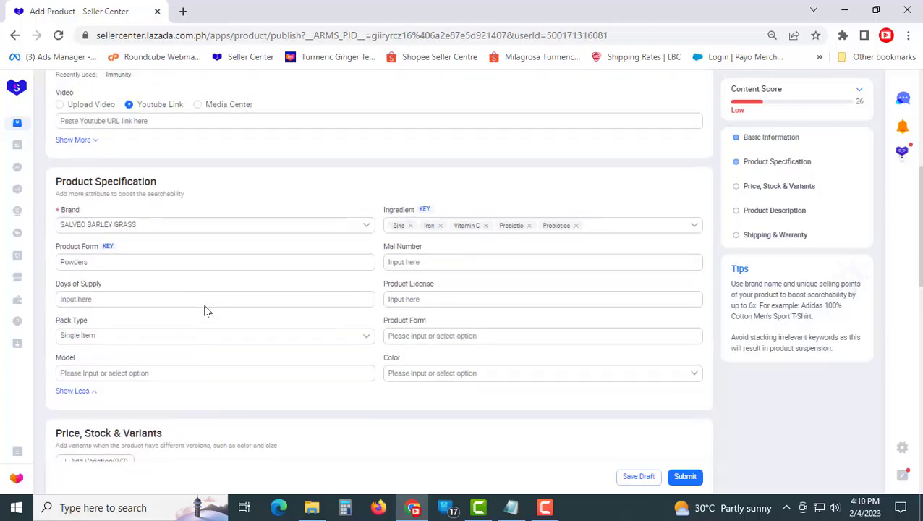
pyautogui.click(116, 372)
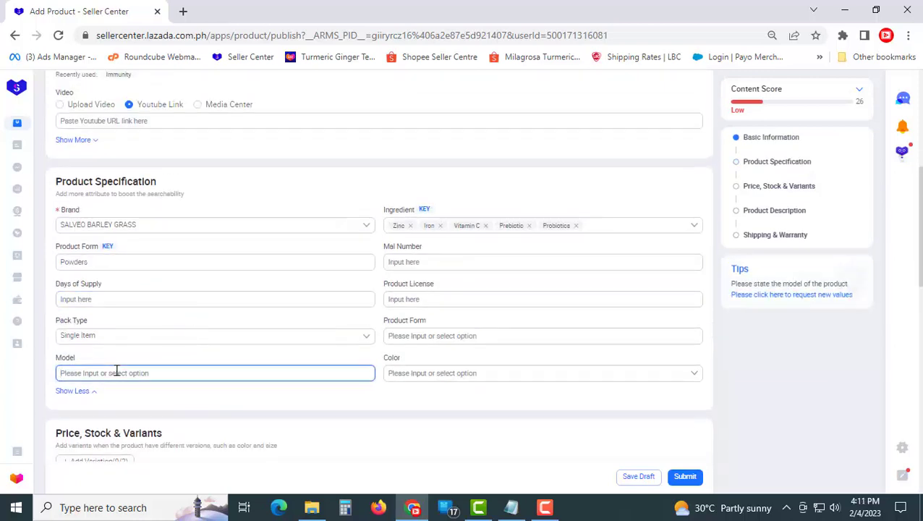
pyautogui.hotkey('ctrl', 'v')
pyautogui.click(391, 410)
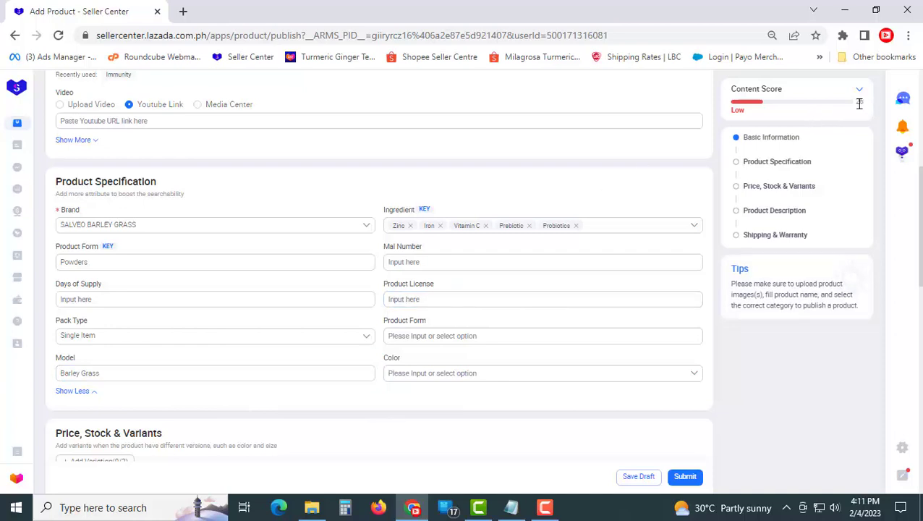
# Enter "powder" in the additional, non-key Product Form attribute
pyautogui.click(543, 266)
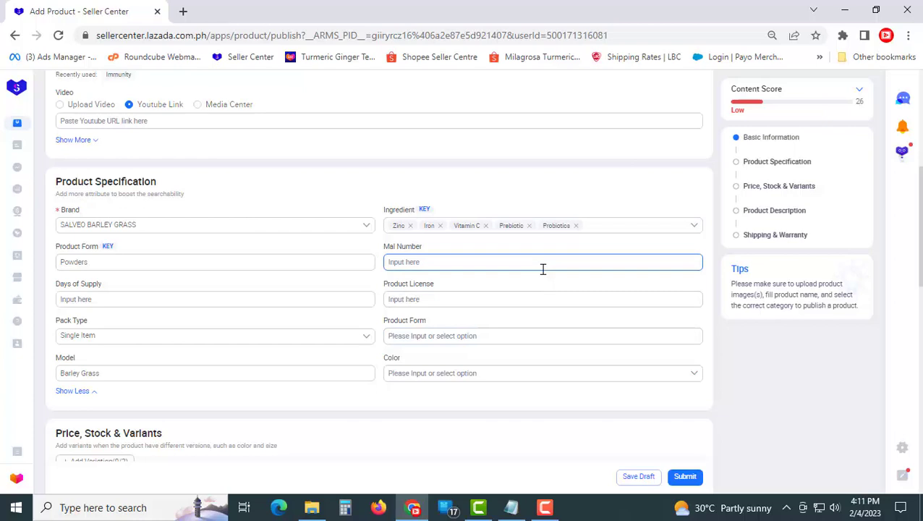
pyautogui.click(530, 337)
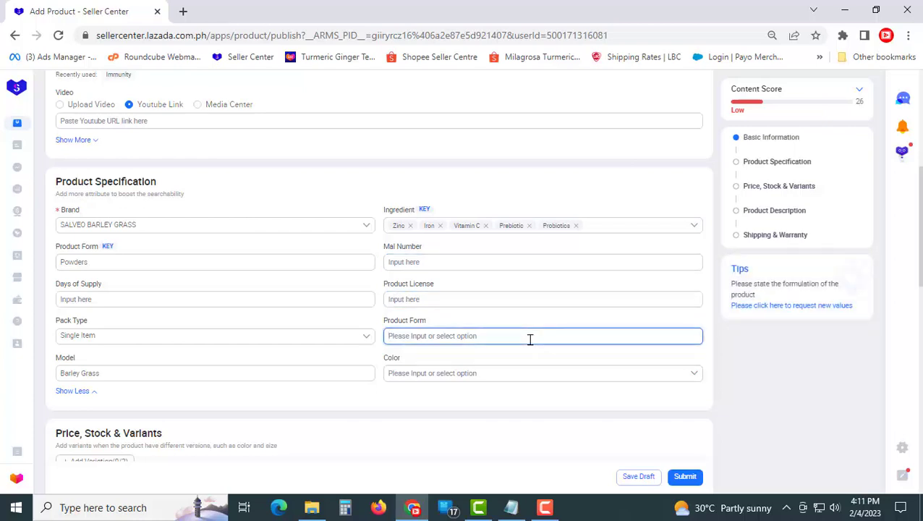
pyautogui.write('powder')
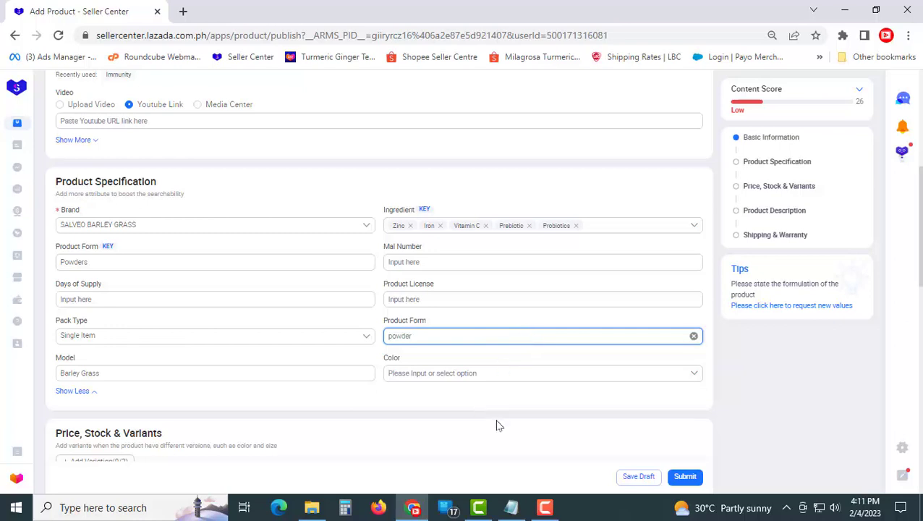
pyautogui.click(496, 426)
pyautogui.click(101, 261)
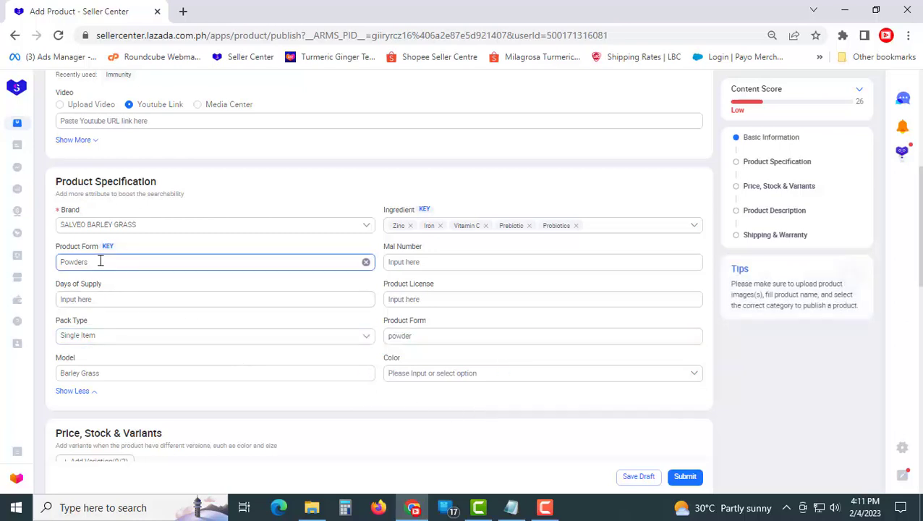
# Enter the product license number in the Product License attribute, leaving Mal Number empty
pyautogui.click(505, 262)
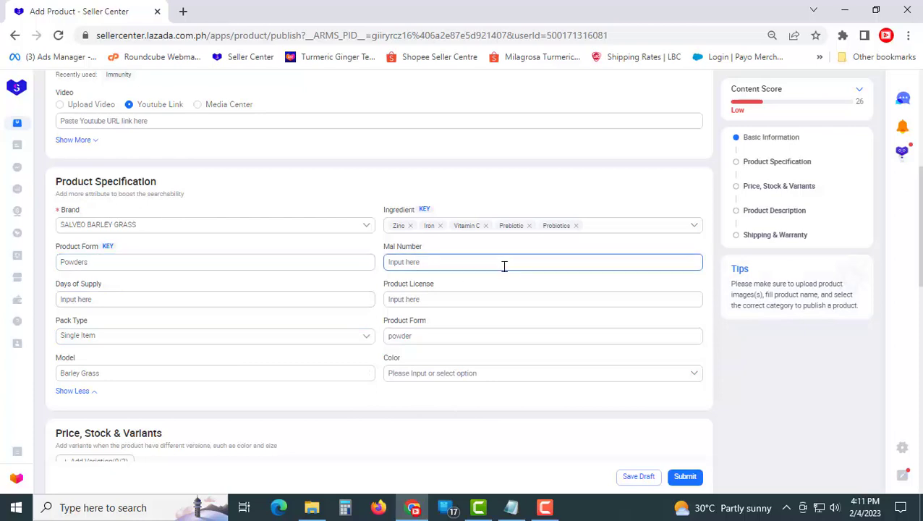
pyautogui.click(451, 301)
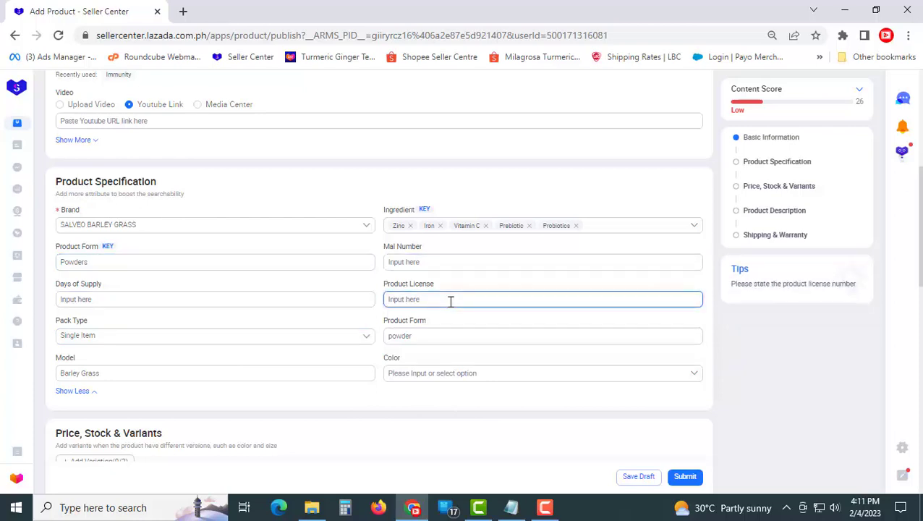
pyautogui.write('12345678')
pyautogui.click(535, 431)
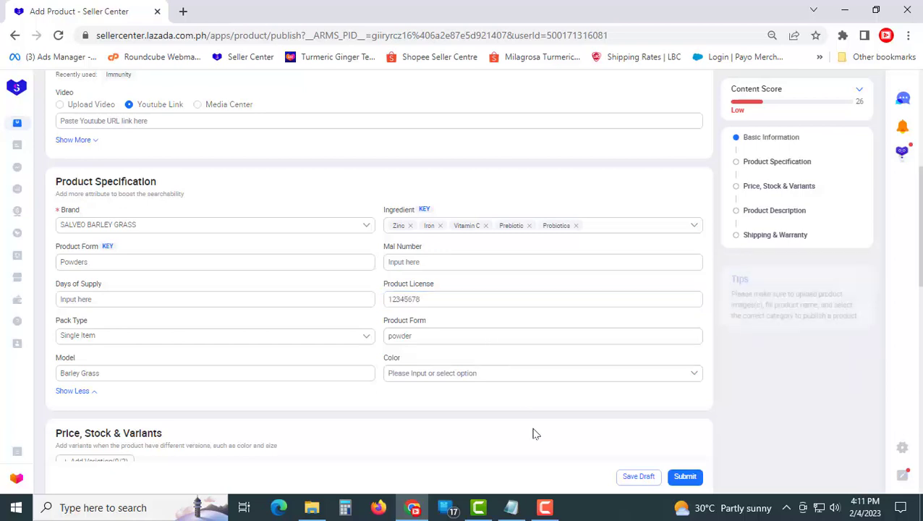
# Set the product's Color attribute to Green in the Product Specification section
pyautogui.scroll(-1, 534, 429)
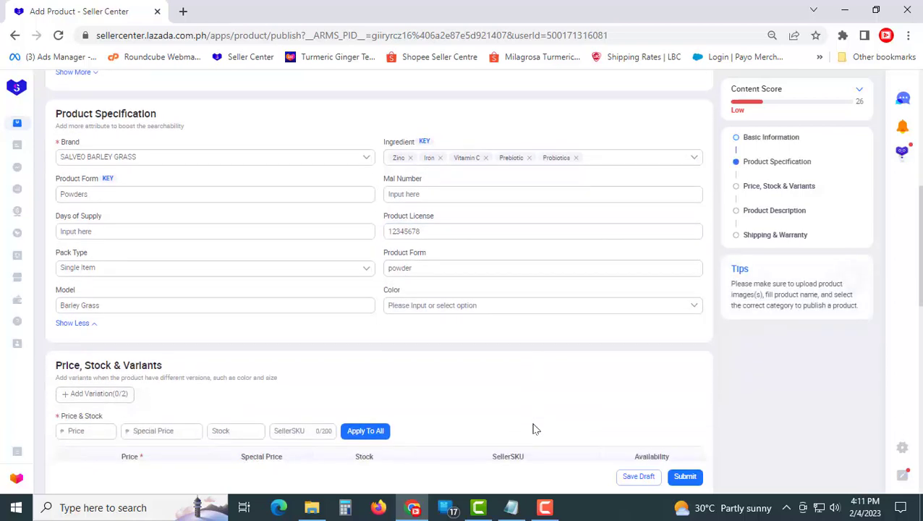
pyautogui.click(521, 306)
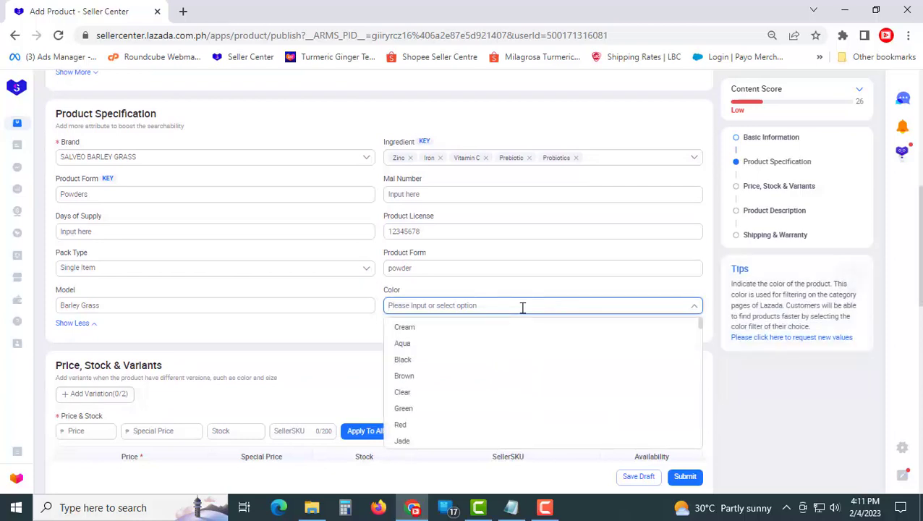
pyautogui.click(411, 408)
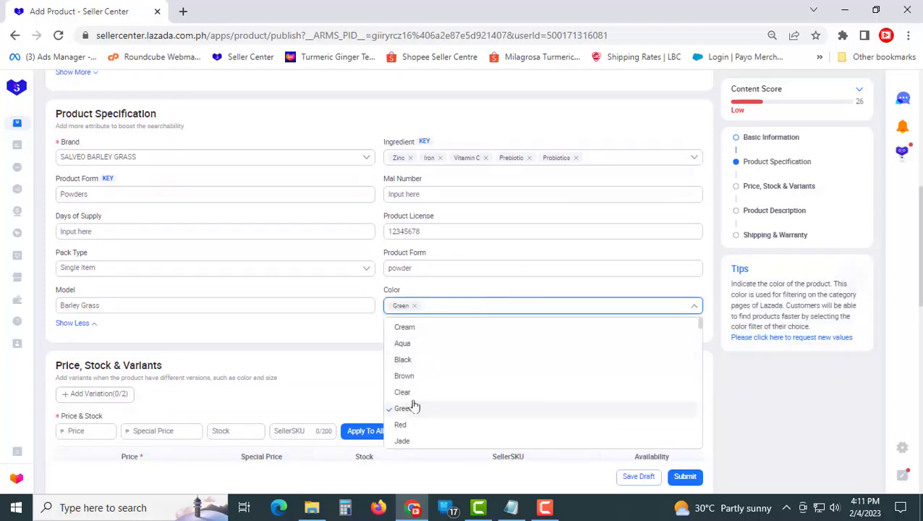
pyautogui.click(293, 359)
# Set the product's price to 2,900 in the Price & Stock table
pyautogui.scroll(-3, 261, 309)
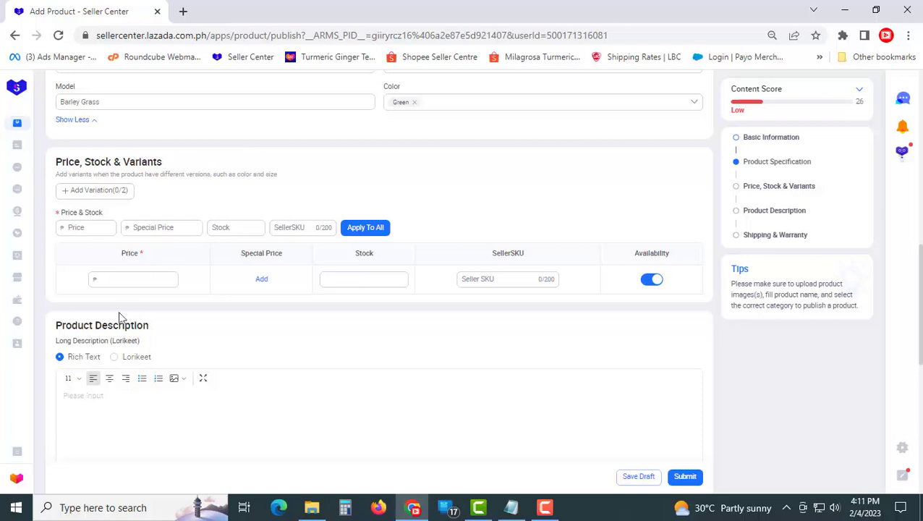
pyautogui.click(123, 279)
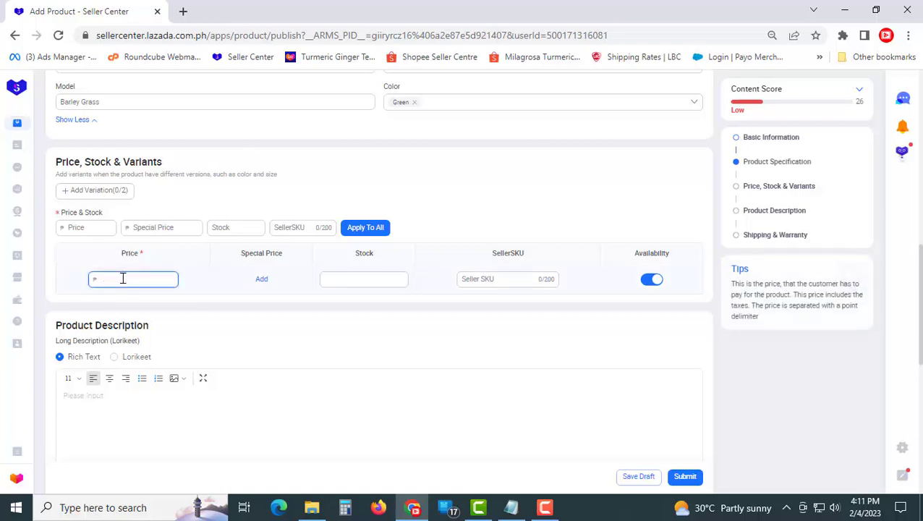
pyautogui.write('2,000')
pyautogui.click(316, 325)
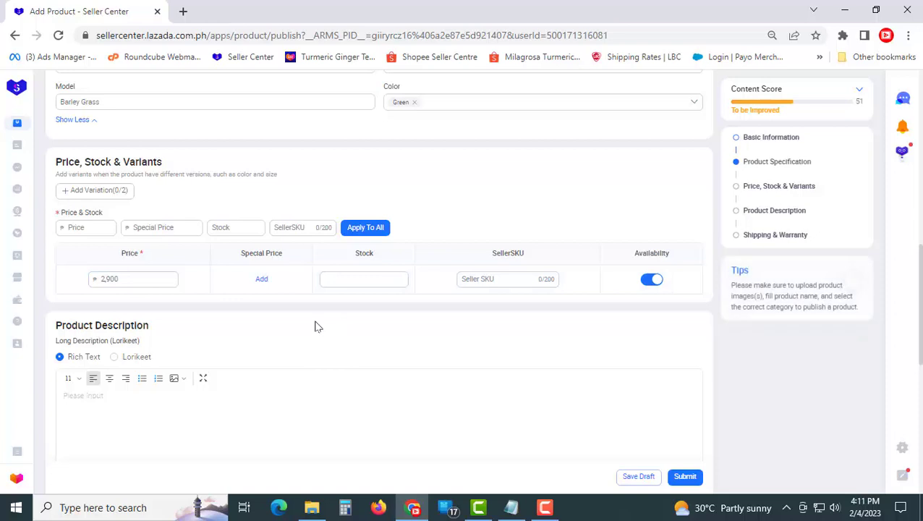
# Add a special price of 2,500 with a promotion period from 2023-02-04 to 2023-02-11, both at 16:12:03
pyautogui.click(262, 280)
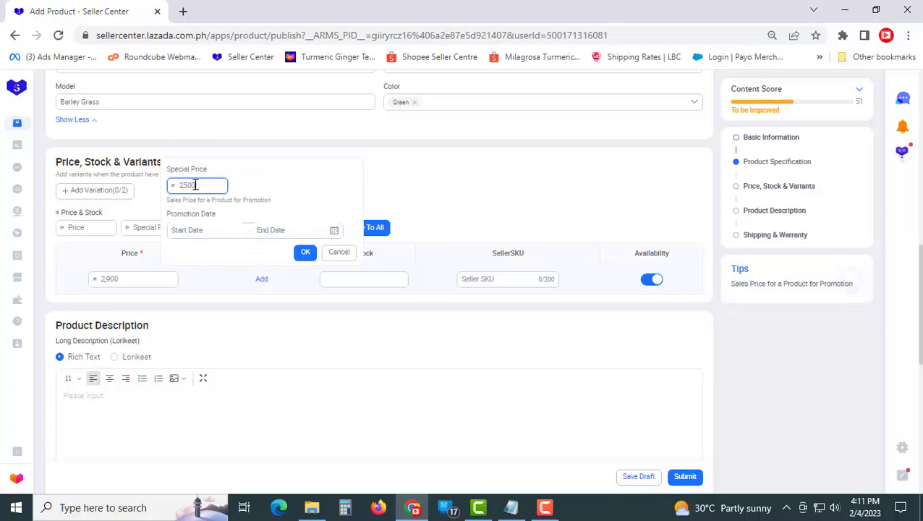
pyautogui.click(188, 230)
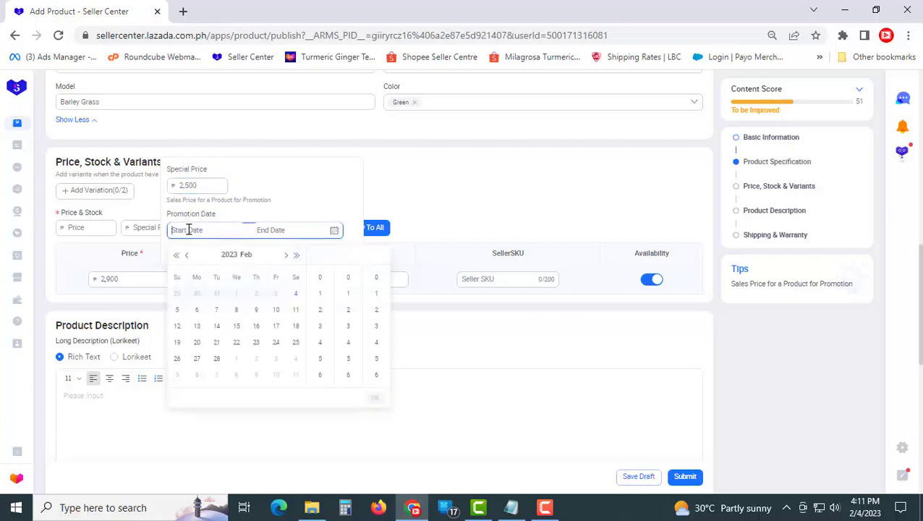
pyautogui.click(296, 299)
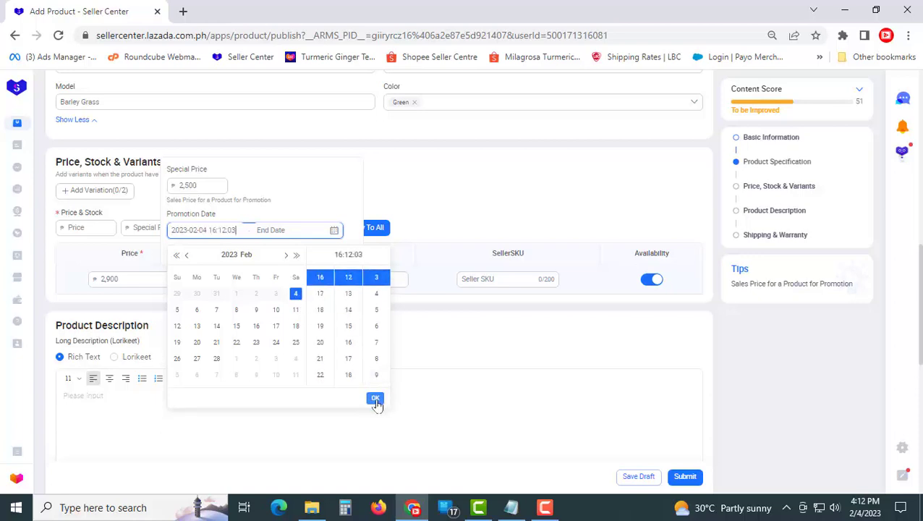
pyautogui.click(376, 399)
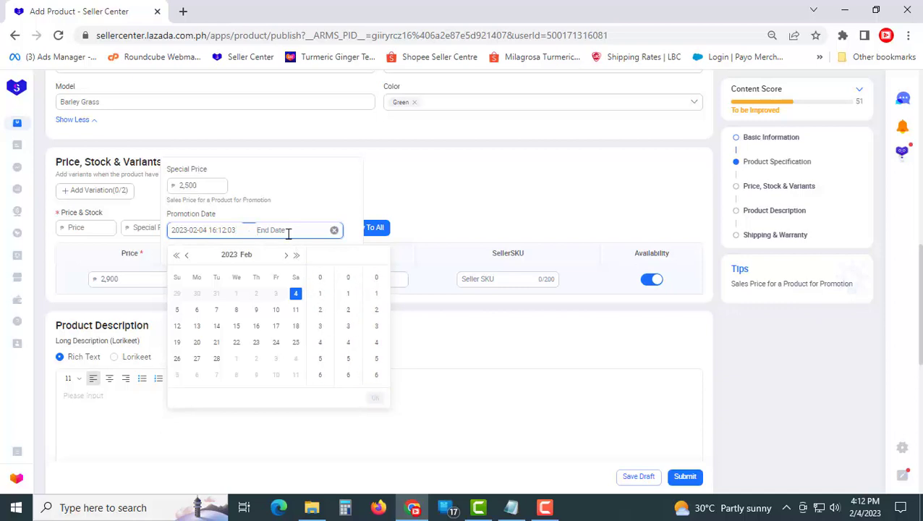
pyautogui.click(296, 311)
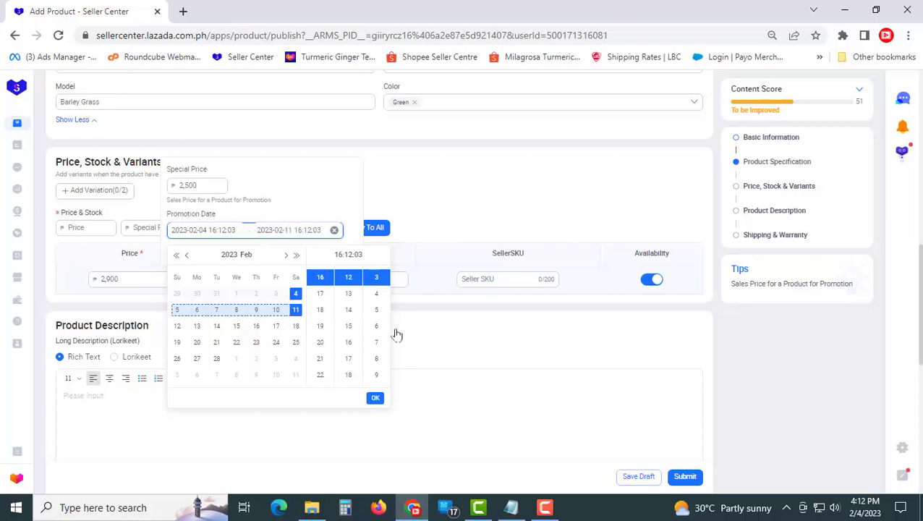
pyautogui.click(374, 398)
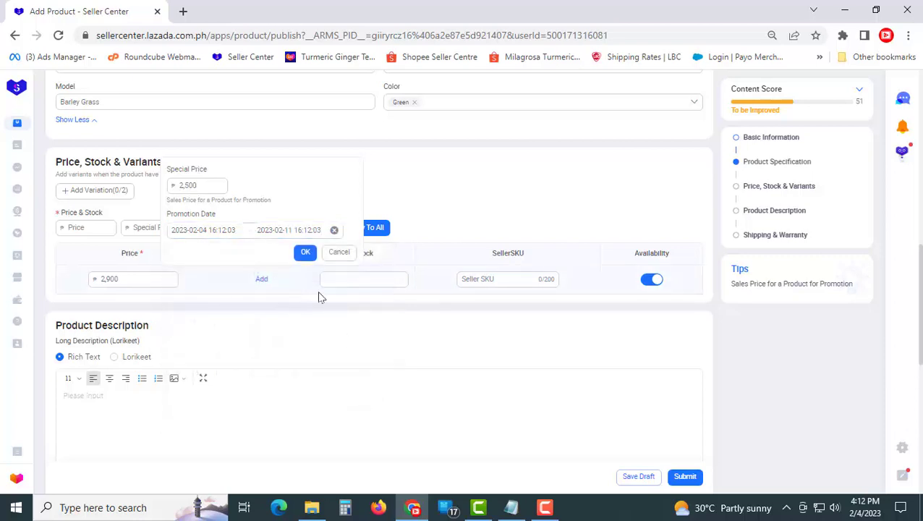
pyautogui.click(305, 253)
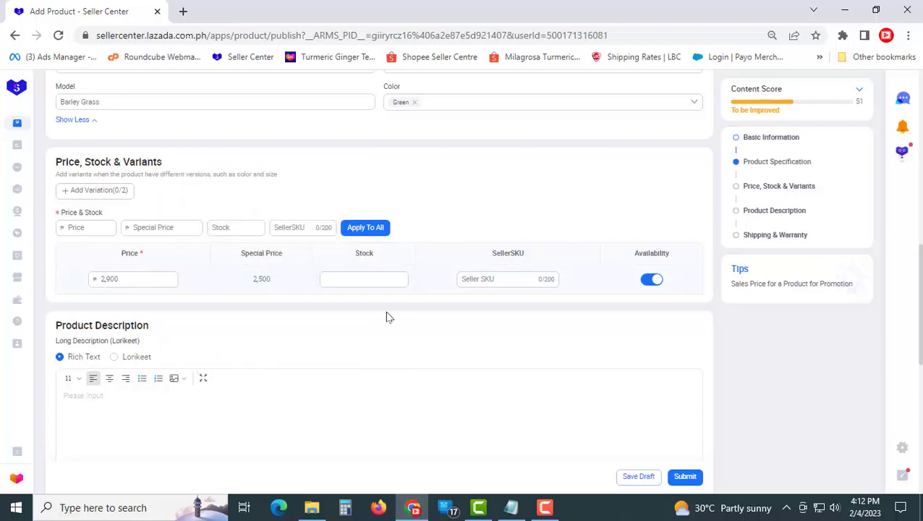
# Set the product's stock to 1,000 and its SellerSKU to sbg2900 in the Price & Stock table
pyautogui.click(370, 277)
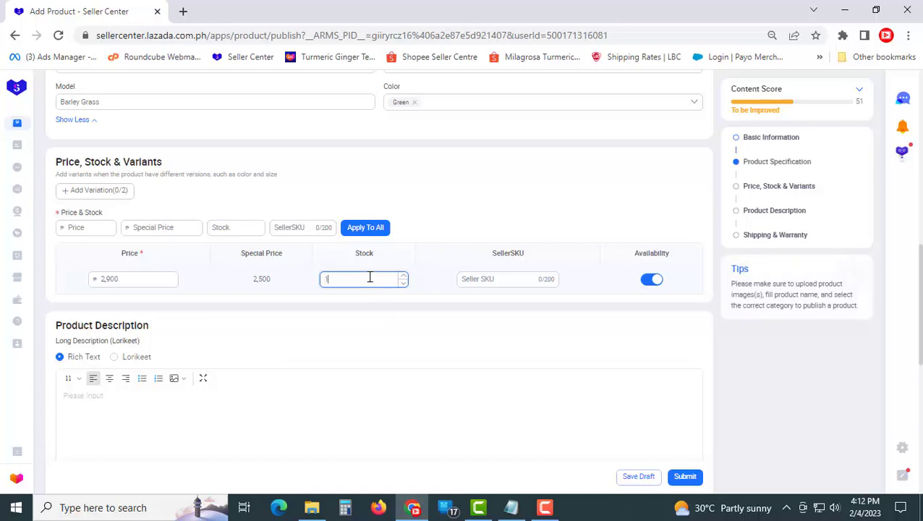
pyautogui.write('1000')
pyautogui.click(521, 281)
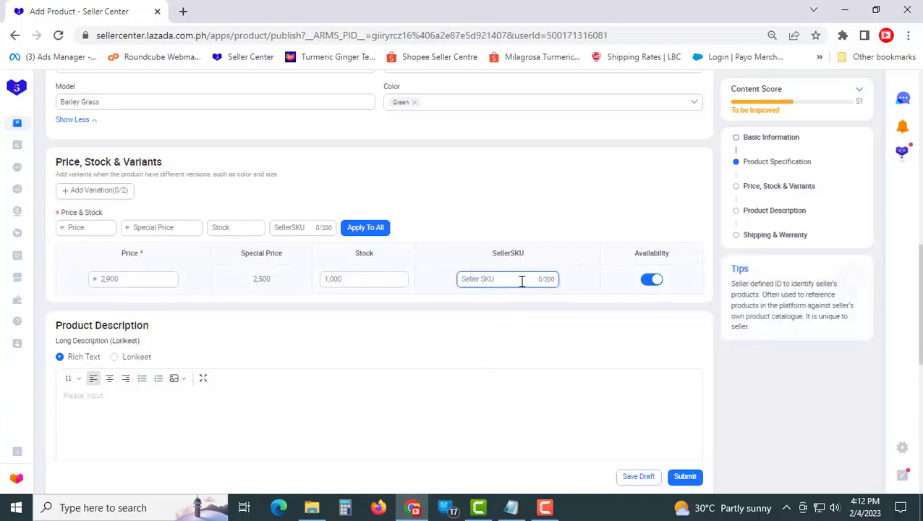
pyautogui.write('B')
pyautogui.click(532, 319)
# Switch the long description to Lorikeet and start it from the blank template
pyautogui.scroll(-2, 532, 319)
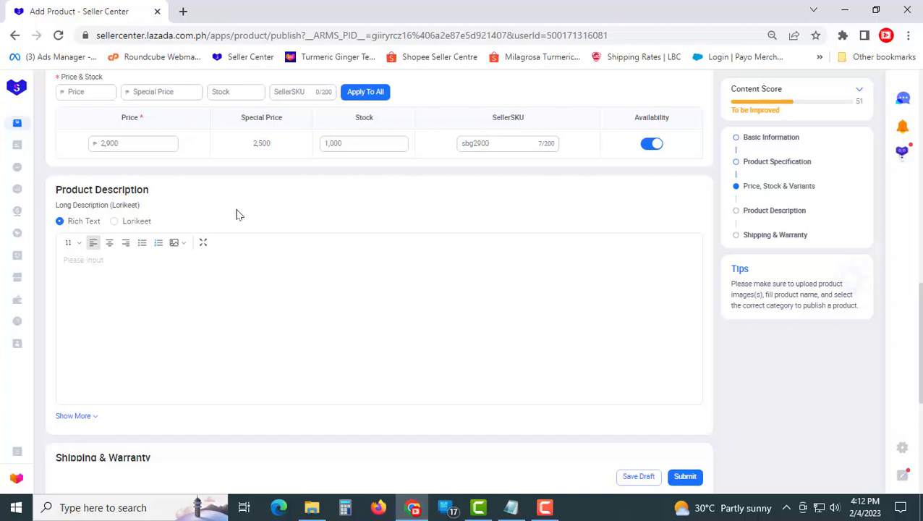
pyautogui.click(114, 223)
pyautogui.scroll(-1, 308, 199)
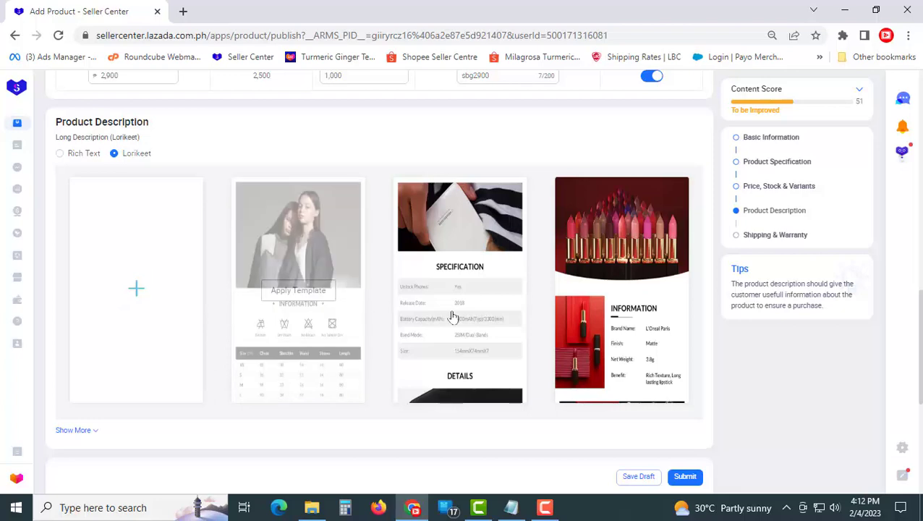
pyautogui.scroll(1, 652, 314)
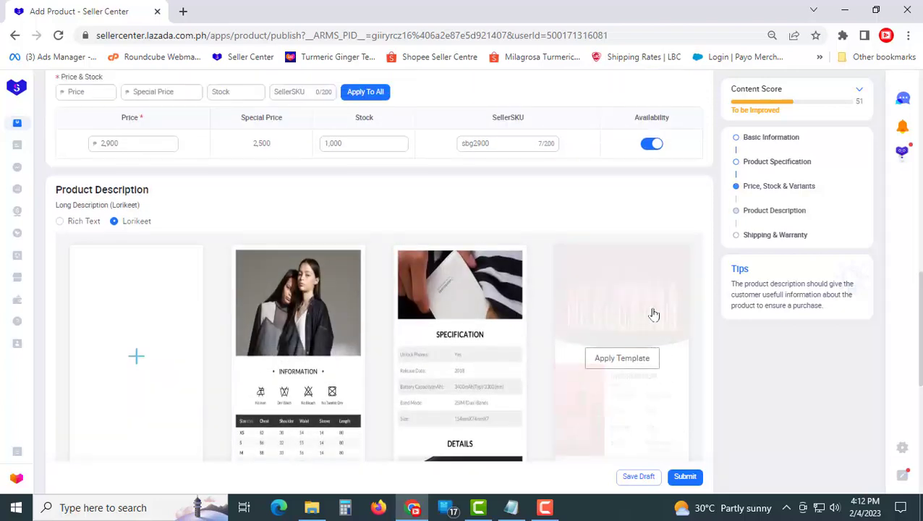
pyautogui.scroll(-2, 652, 315)
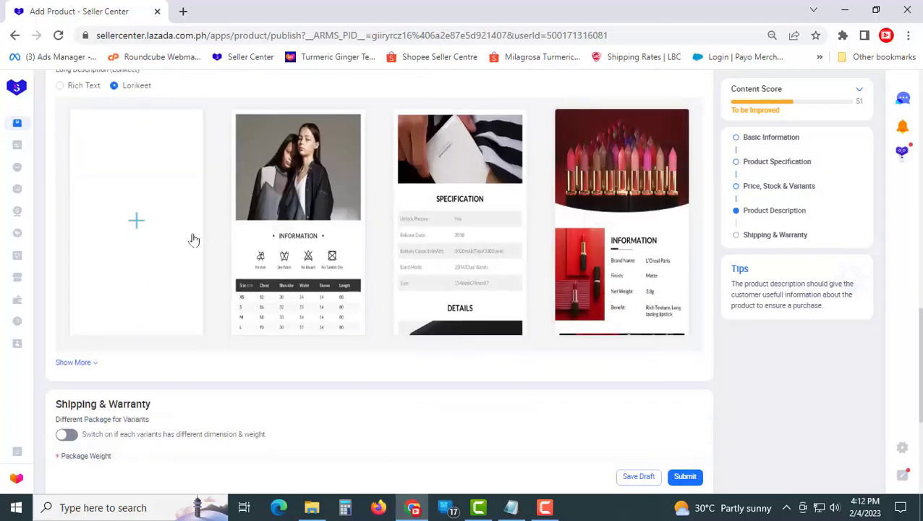
pyautogui.scroll(1, 194, 240)
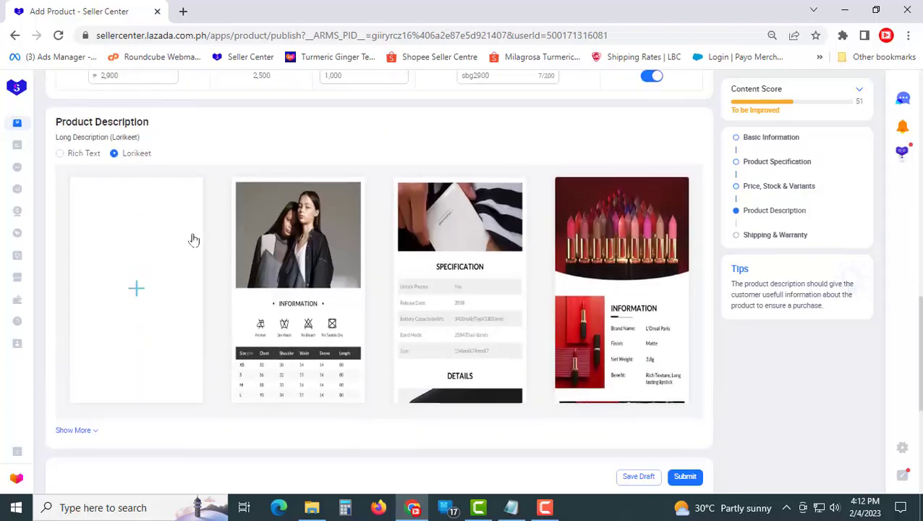
pyautogui.click(137, 290)
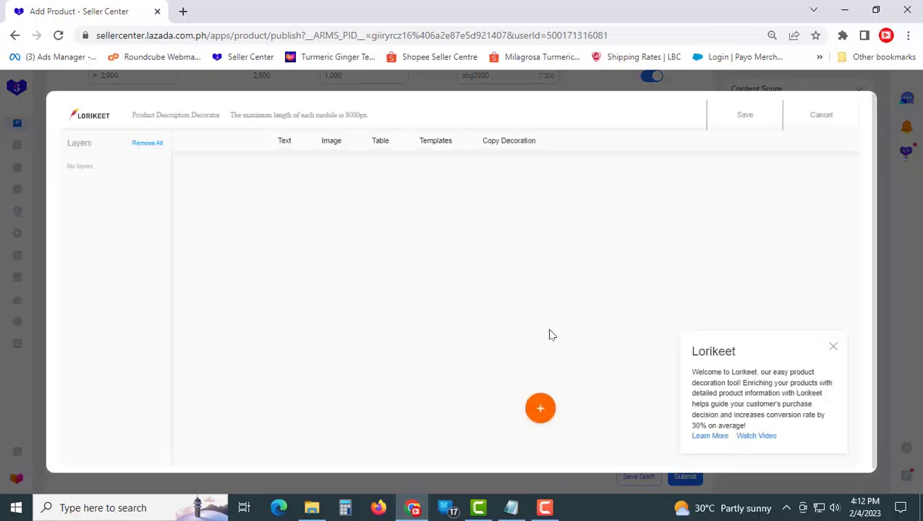
# Add a text module to the empty Lorikeet description and dismiss the welcome message
pyautogui.click(540, 409)
pyautogui.click(541, 377)
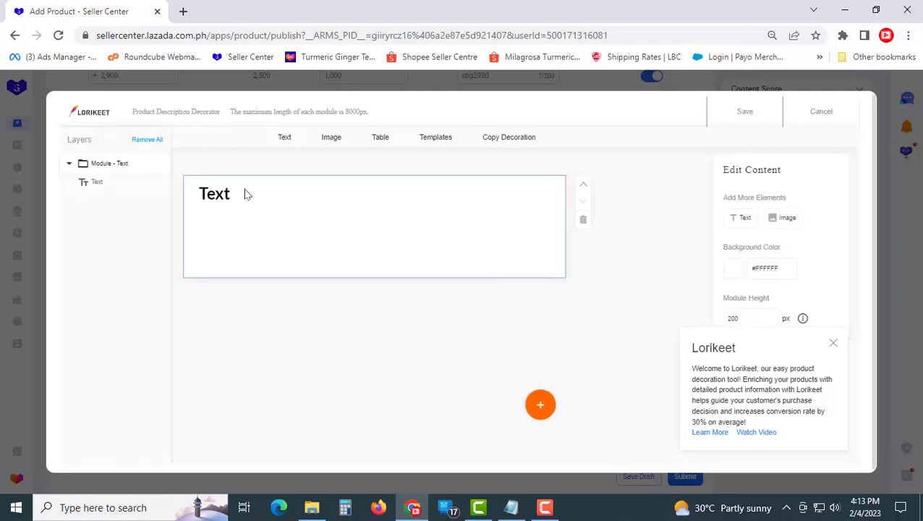
pyautogui.click(834, 344)
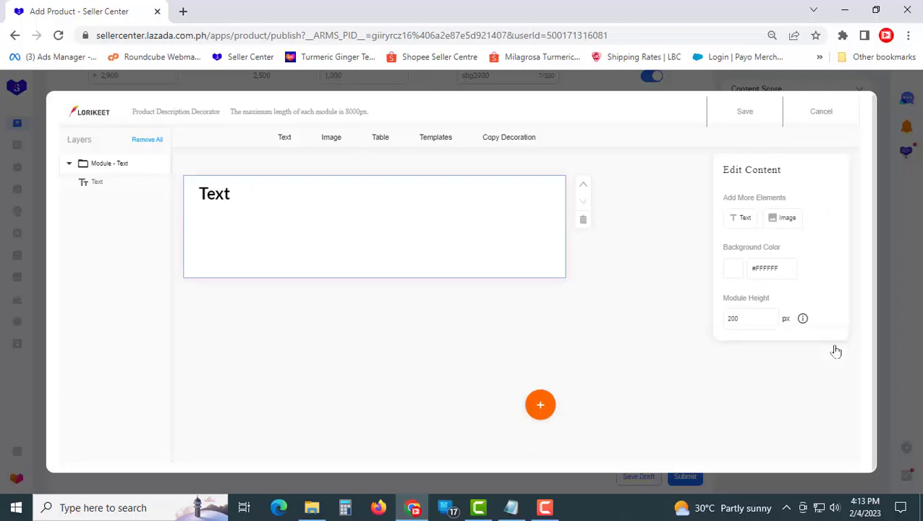
# Set the text module's height to 3000 px
pyautogui.doubleClick(735, 324)
pyautogui.write('3')
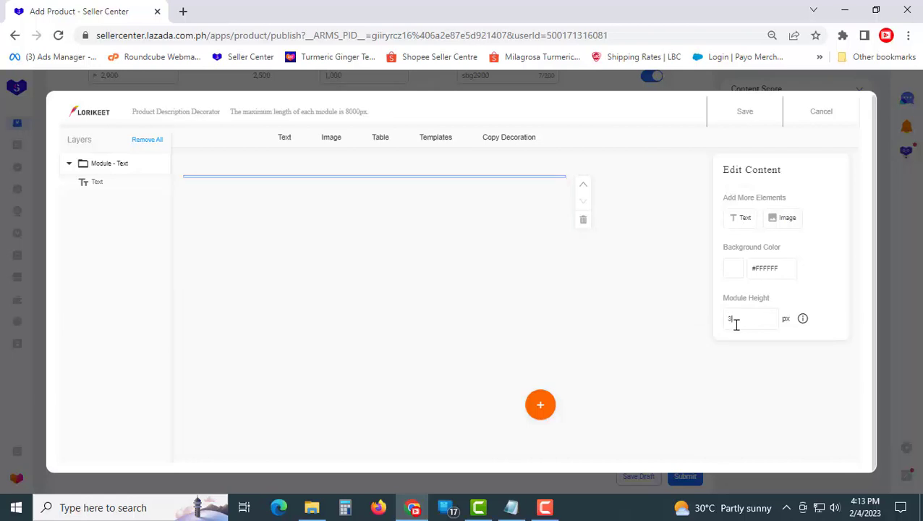
pyautogui.write('00')
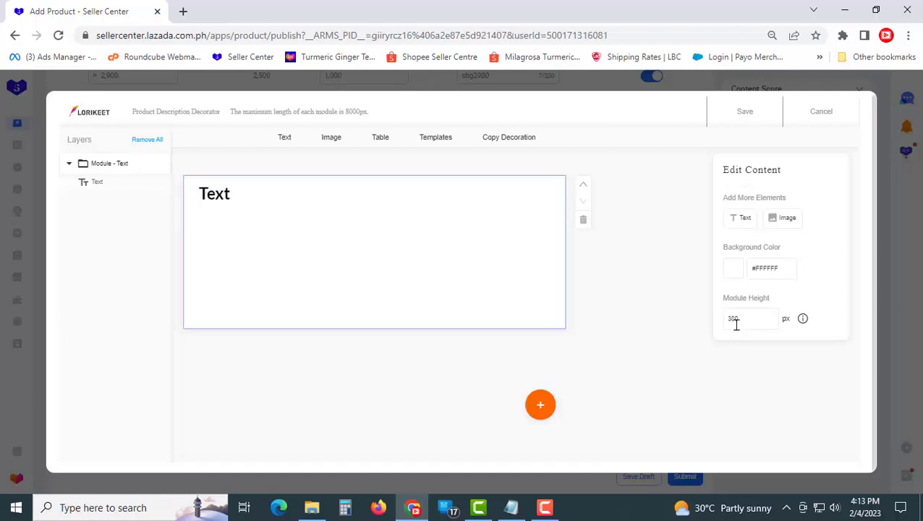
pyautogui.write('0')
pyautogui.scroll(-5, 627, 345)
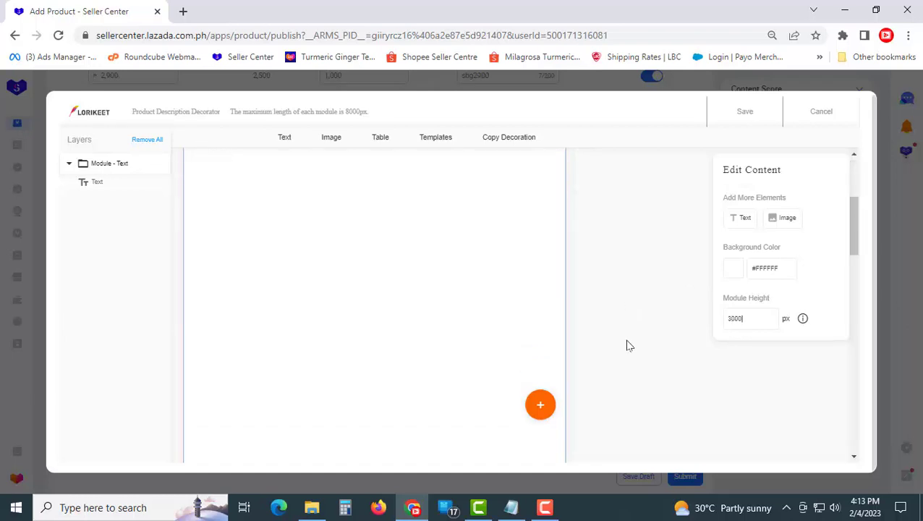
pyautogui.scroll(-3, 627, 345)
pyautogui.scroll(6, 627, 345)
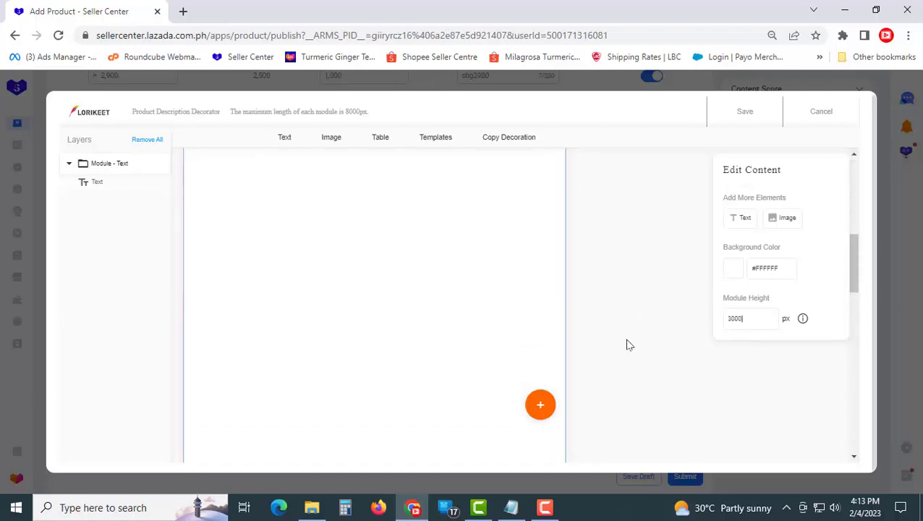
pyautogui.click(788, 221)
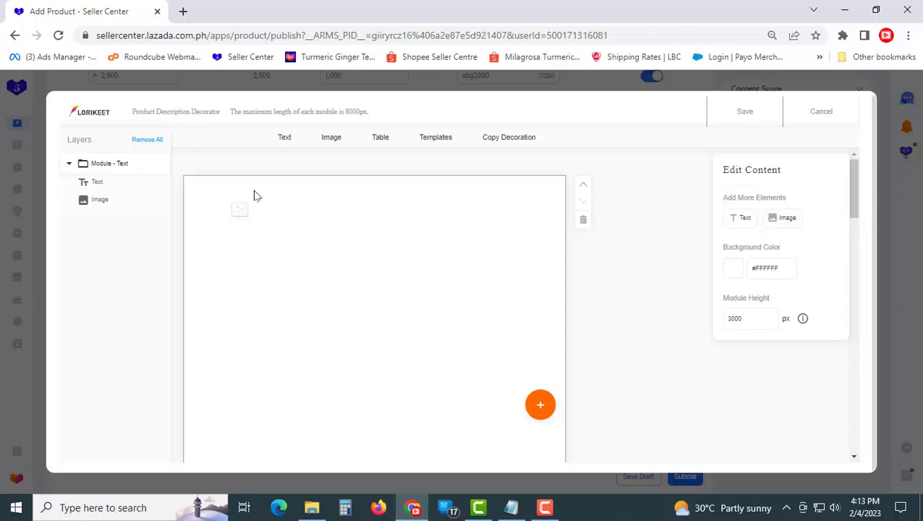
pyautogui.click(242, 221)
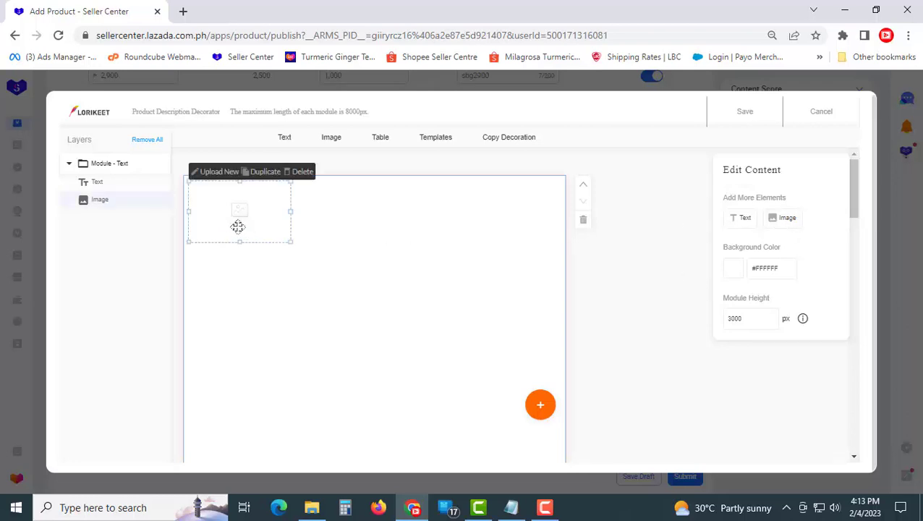
pyautogui.click(303, 171)
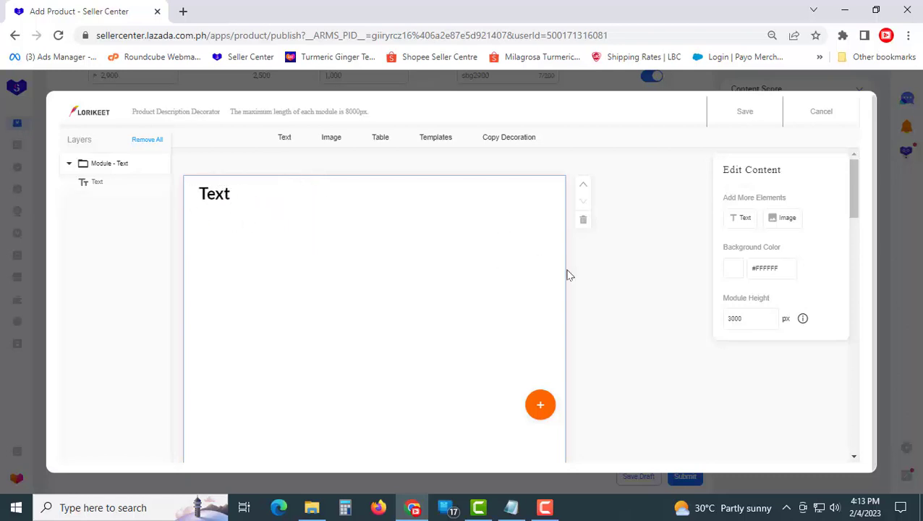
# Add an image element to the text module and upload photo_1580973234.jpg from the SAMPLE folder into it
pyautogui.click(788, 218)
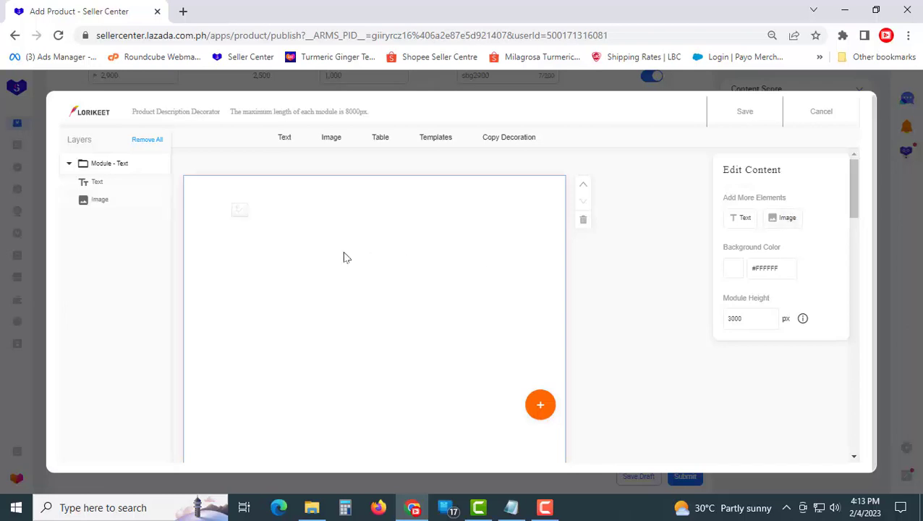
pyautogui.click(238, 218)
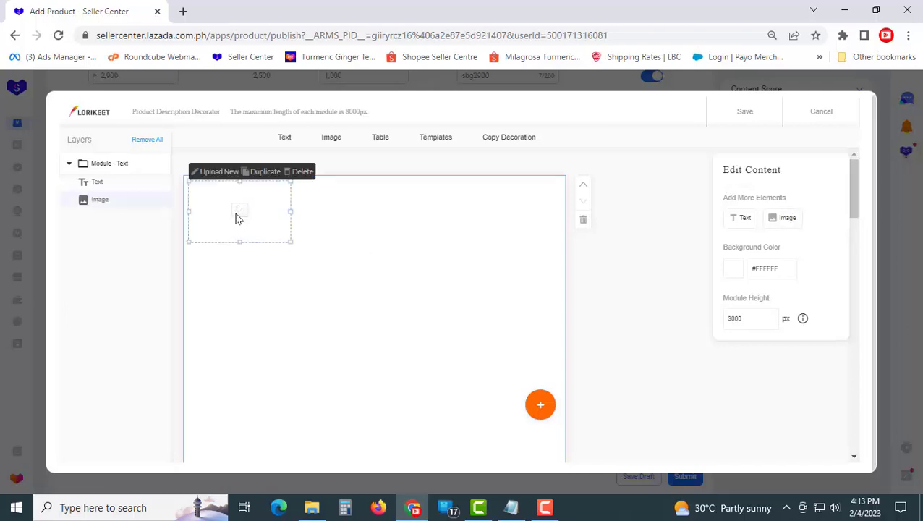
pyautogui.click(217, 178)
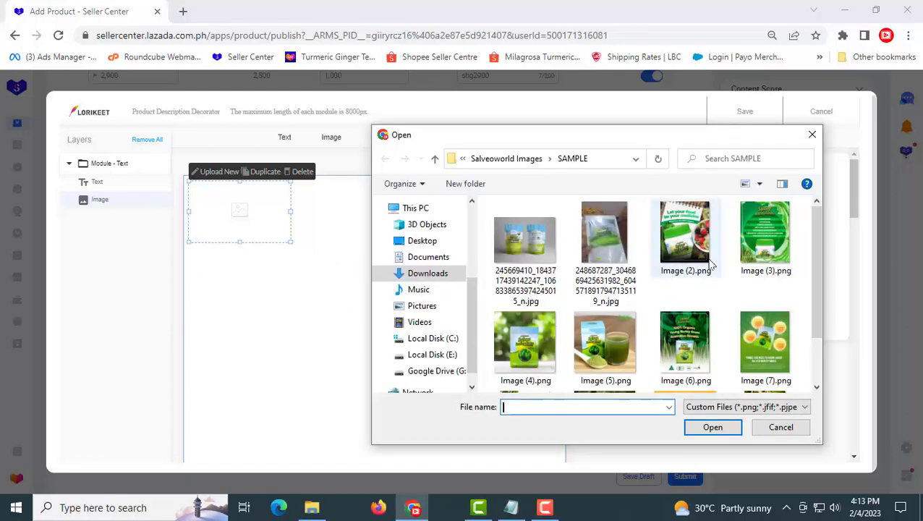
pyautogui.scroll(-2, 724, 289)
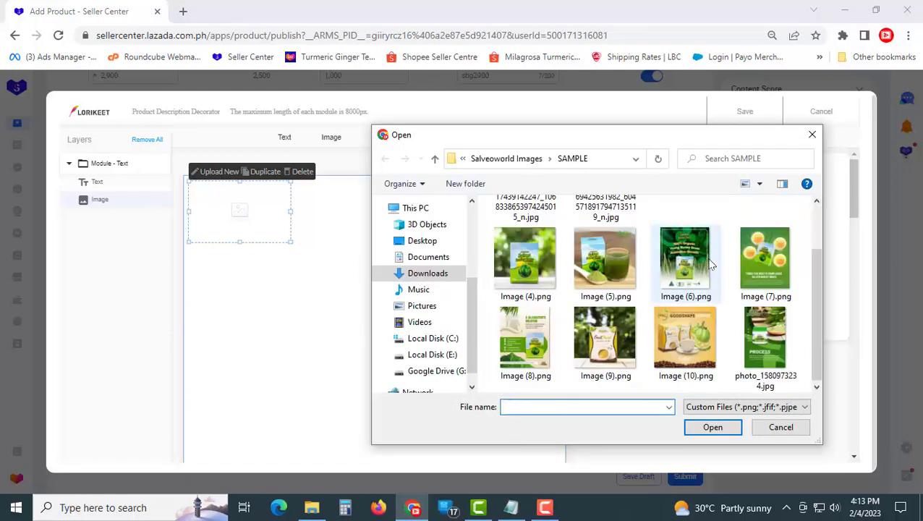
pyautogui.click(765, 340)
pyautogui.click(723, 428)
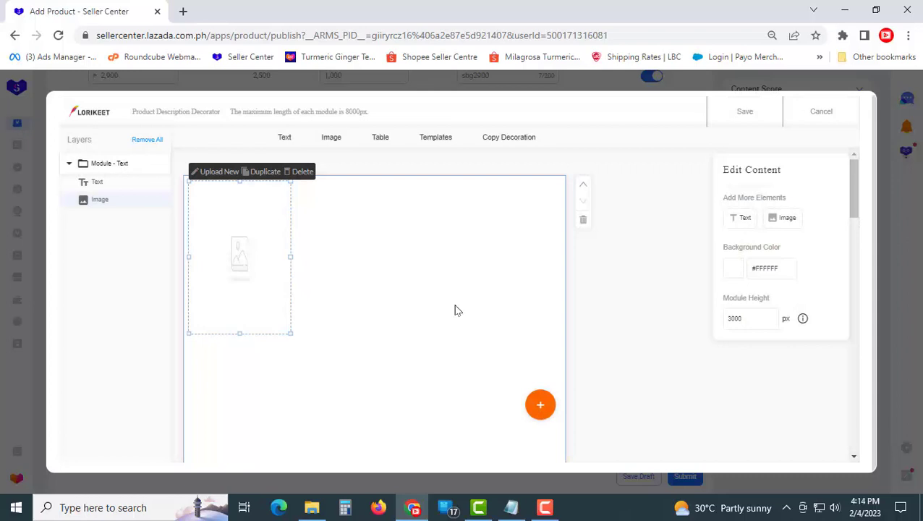
# Enlarge the uploaded PROCESS image proportionally until it reaches the module's right edge
pyautogui.scroll(-1, 455, 311)
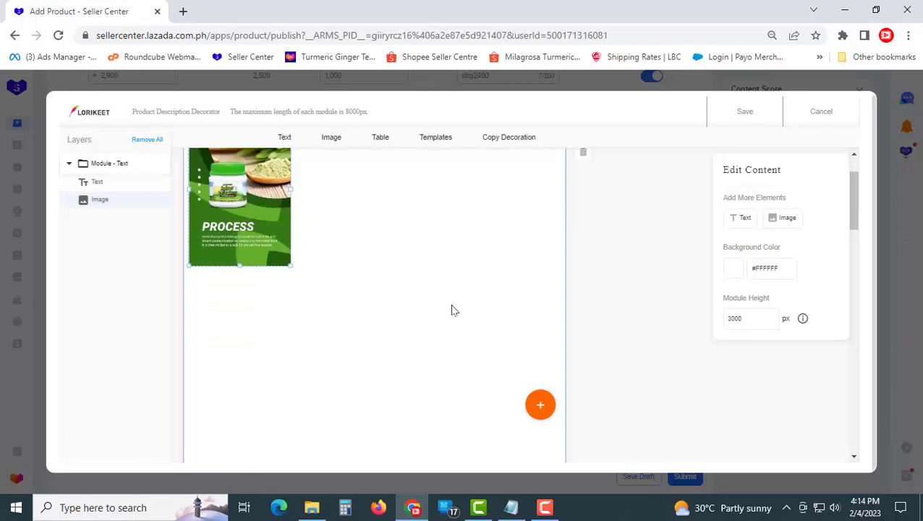
pyautogui.moveTo(290, 266); pyautogui.dragTo(448, 438)
pyautogui.scroll(-2, 445, 344)
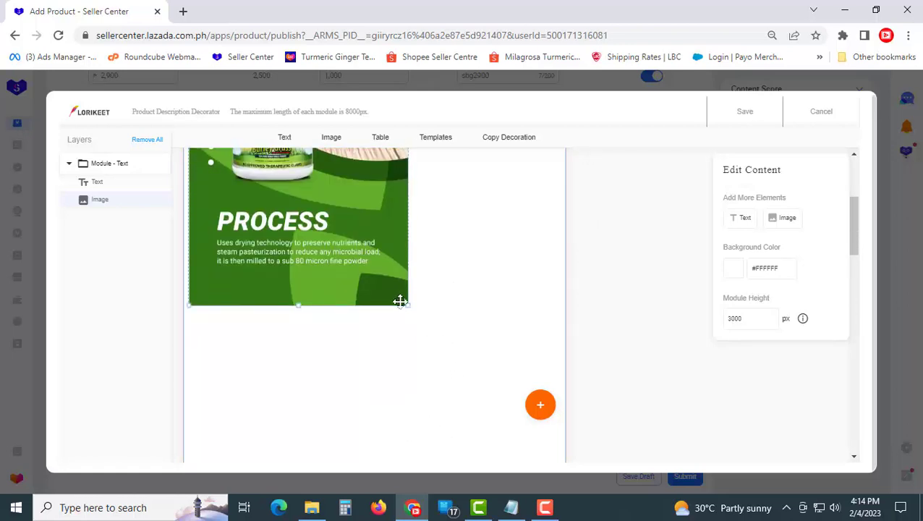
pyautogui.moveTo(401, 301); pyautogui.dragTo(612, 377)
pyautogui.scroll(-1, 638, 327)
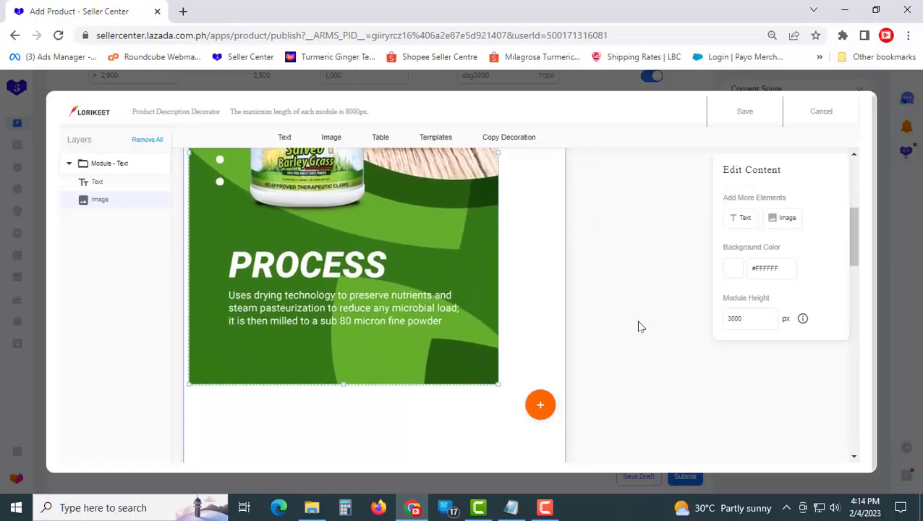
pyautogui.scroll(-3, 638, 327)
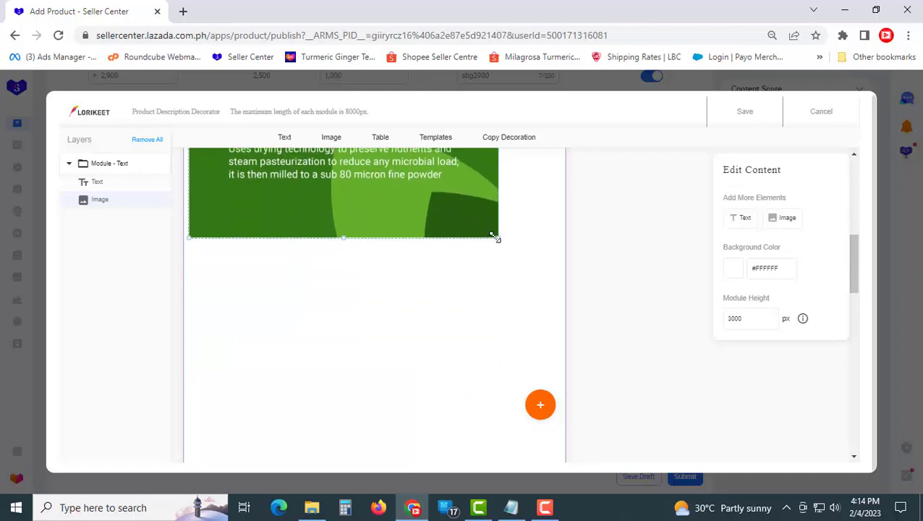
pyautogui.moveTo(494, 236); pyautogui.dragTo(565, 338)
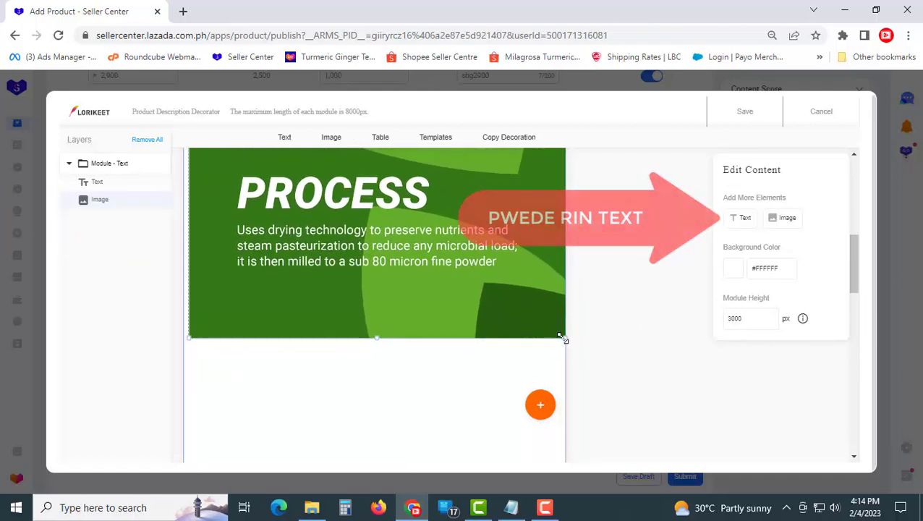
# Set the text module's height to 5000 px
pyautogui.click(749, 319)
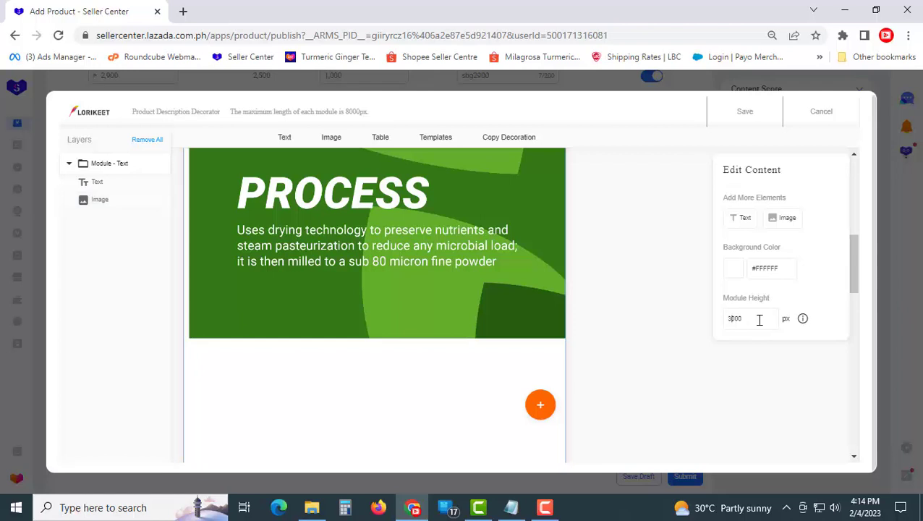
pyautogui.press('BackSpace')
pyautogui.write('5')
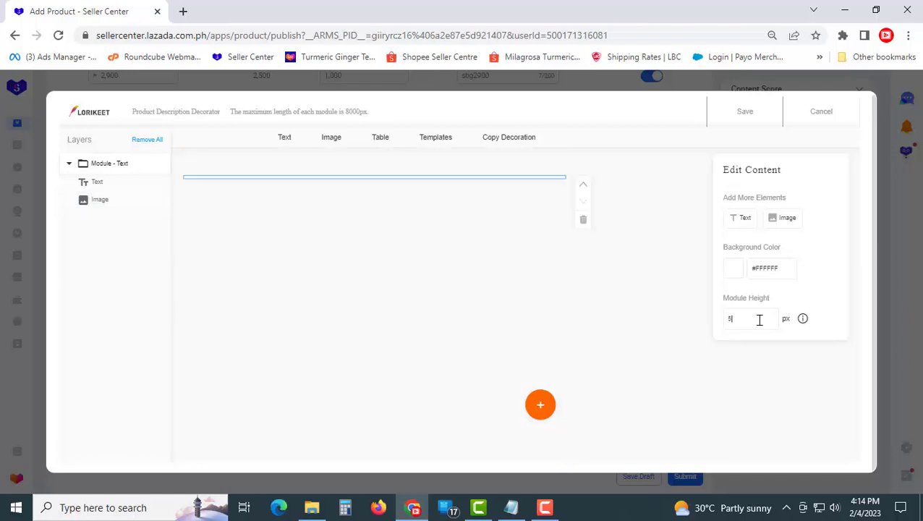
pyautogui.write('000')
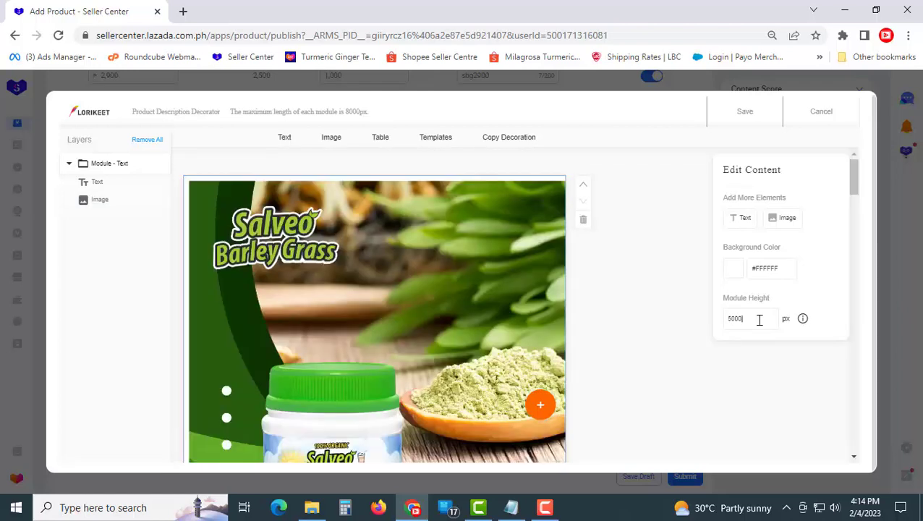
pyautogui.scroll(-5, 529, 289)
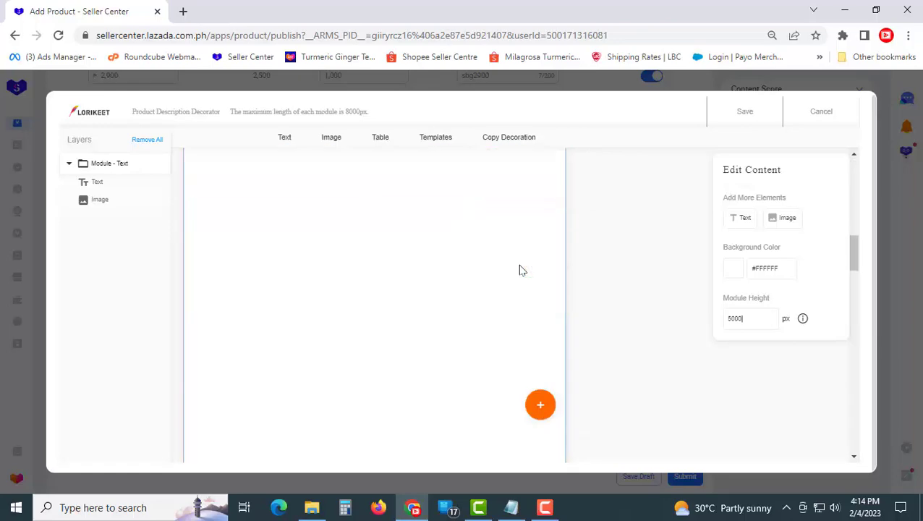
pyautogui.scroll(5, 519, 263)
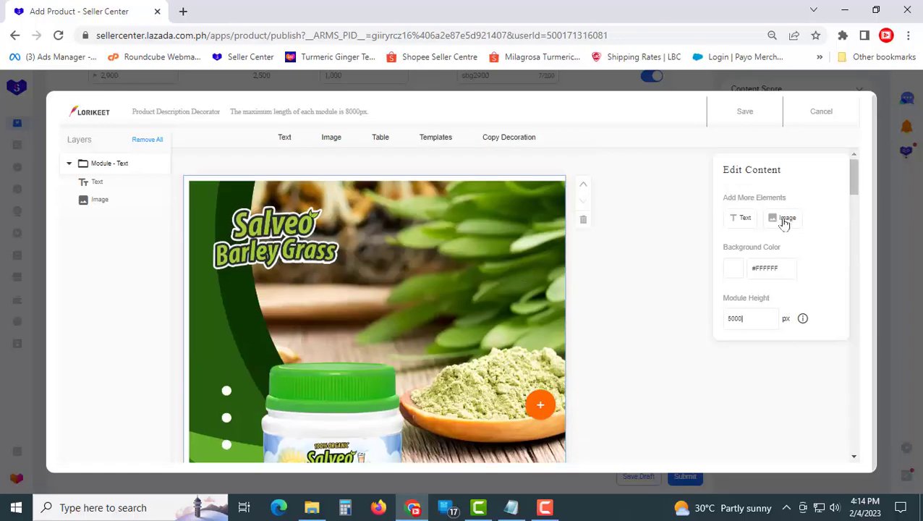
# Add a second image element to the text module and upload Image (8).png from the SAMPLE folder into it
pyautogui.click(785, 220)
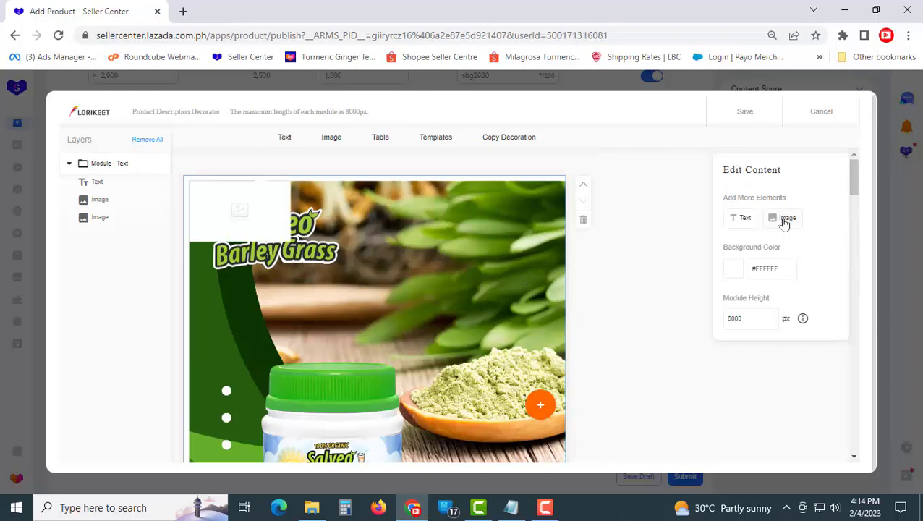
pyautogui.click(235, 209)
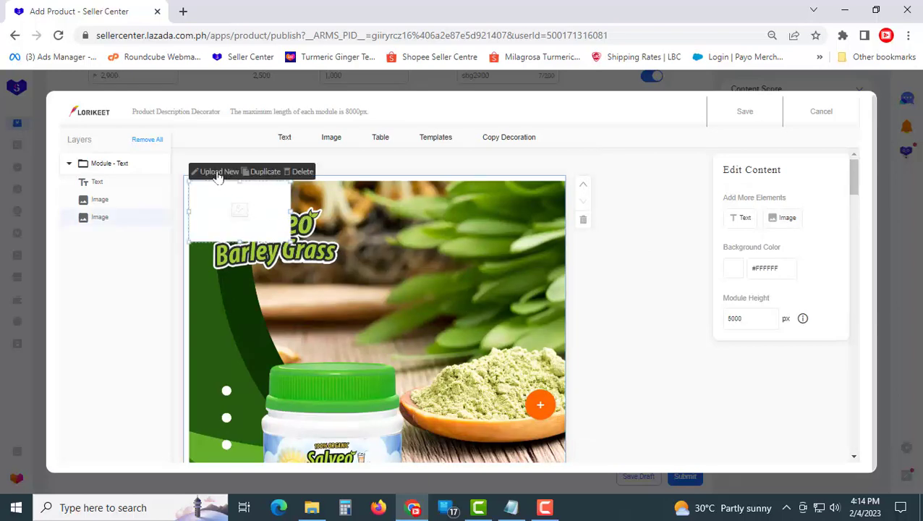
pyautogui.click(218, 177)
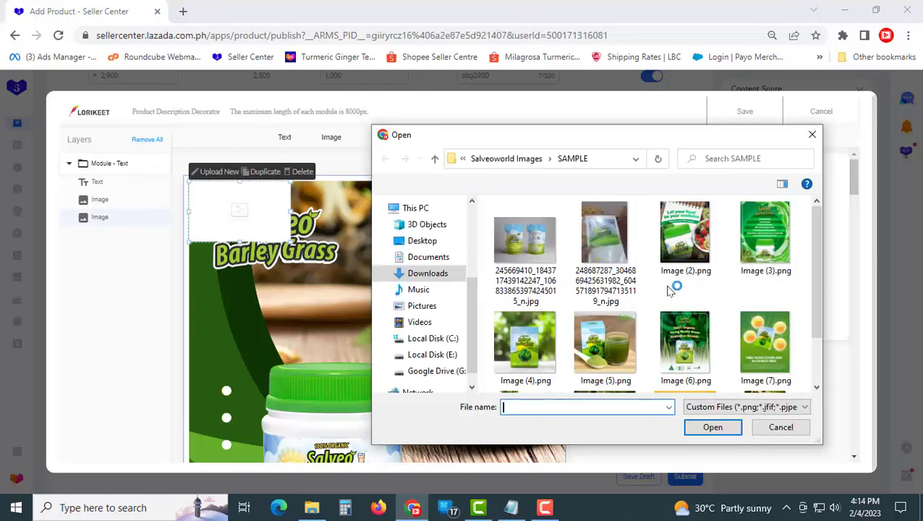
pyautogui.scroll(-2, 701, 264)
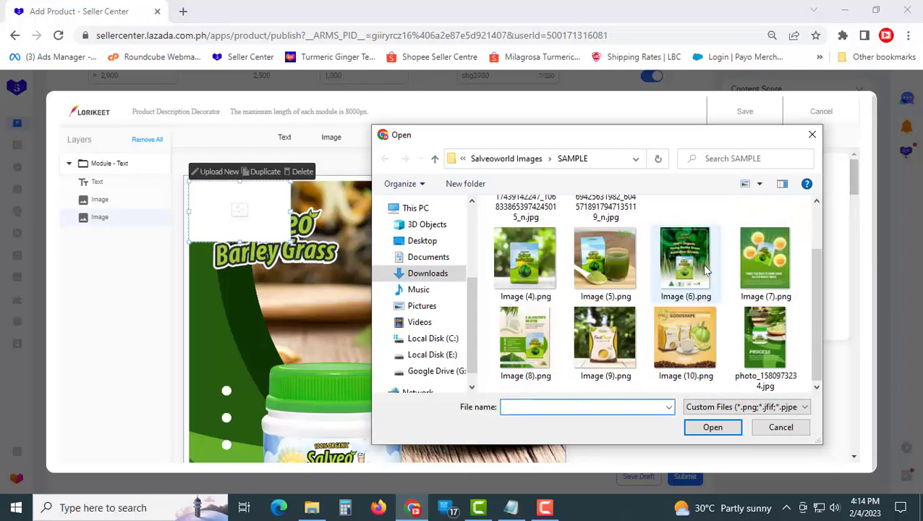
pyautogui.click(532, 339)
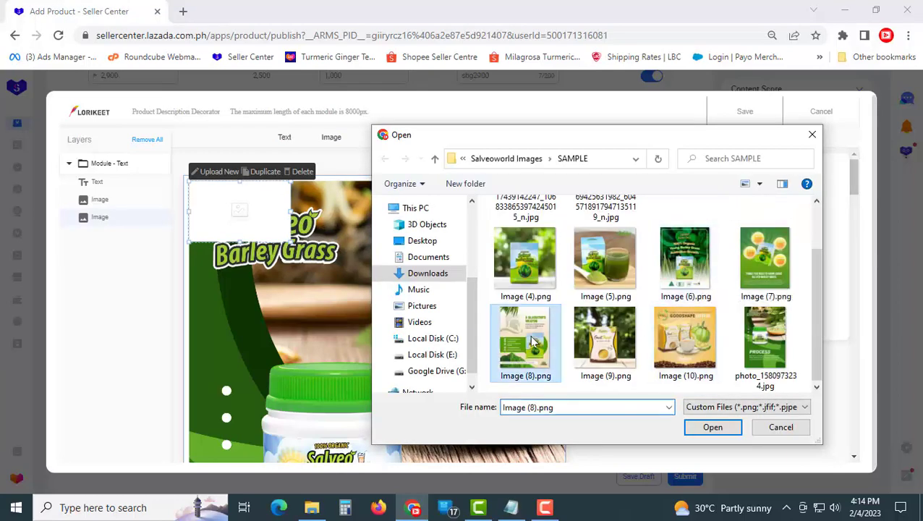
pyautogui.click(691, 428)
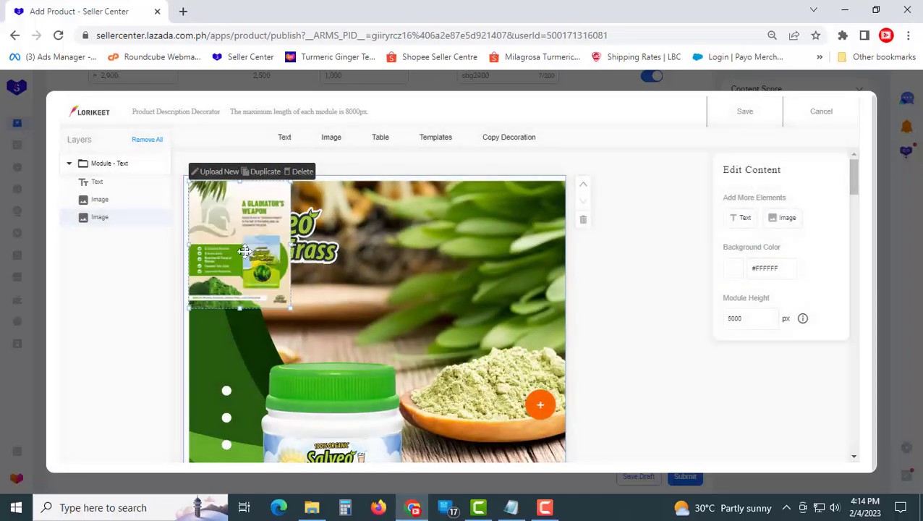
# Move the A GLADIATOR'S WEAPON image directly below the PROCESS image, aligned with the module's left edge
pyautogui.moveTo(244, 215); pyautogui.dragTo(270, 358)
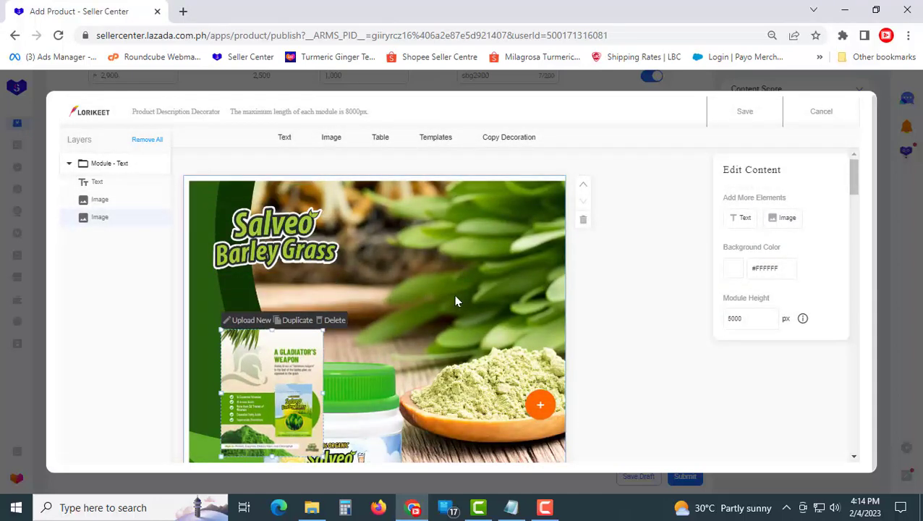
pyautogui.scroll(-2, 455, 301)
pyautogui.scroll(-1, 456, 301)
pyautogui.moveTo(271, 178); pyautogui.dragTo(262, 312)
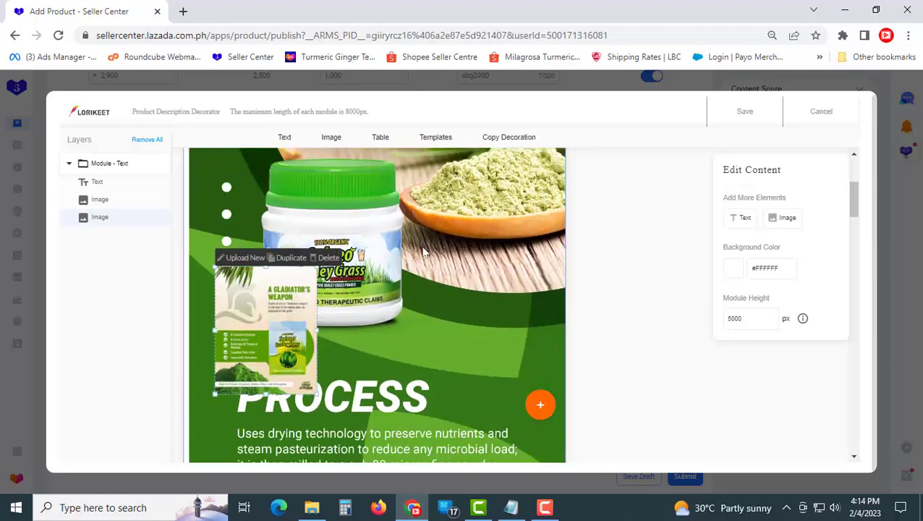
pyautogui.scroll(-2, 425, 247)
pyautogui.moveTo(279, 227); pyautogui.dragTo(293, 369)
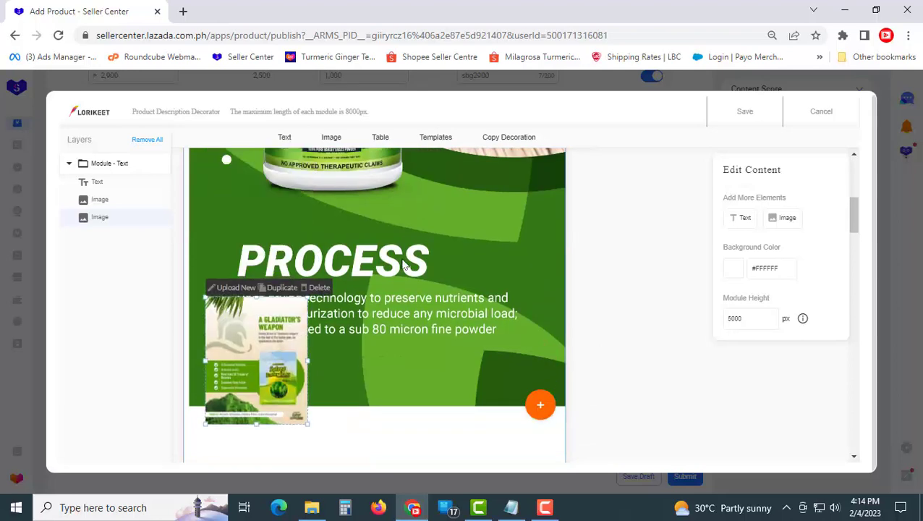
pyautogui.scroll(-2, 326, 302)
pyautogui.moveTo(264, 239); pyautogui.dragTo(265, 249)
pyautogui.moveTo(254, 311); pyautogui.dragTo(247, 314)
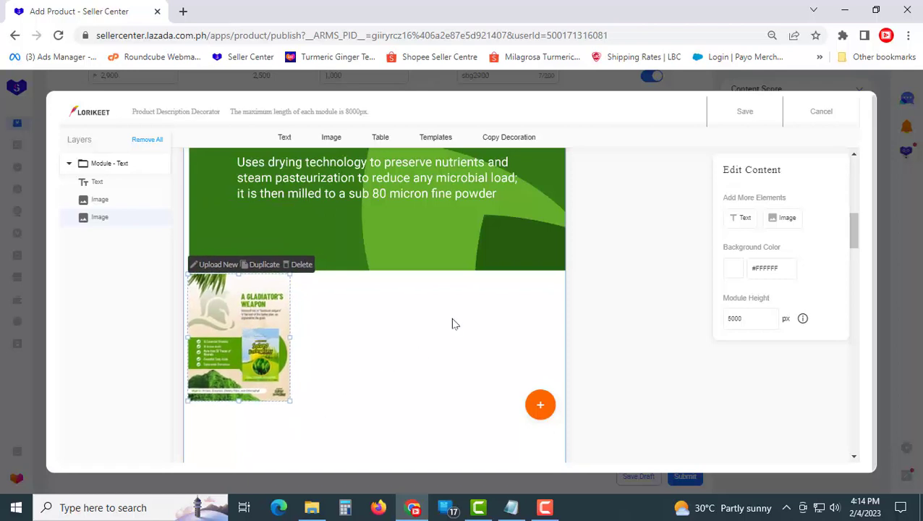
# Enlarge the A GLADIATOR'S WEAPON image proportionally until it reaches the module's right edge
pyautogui.scroll(-1, 452, 321)
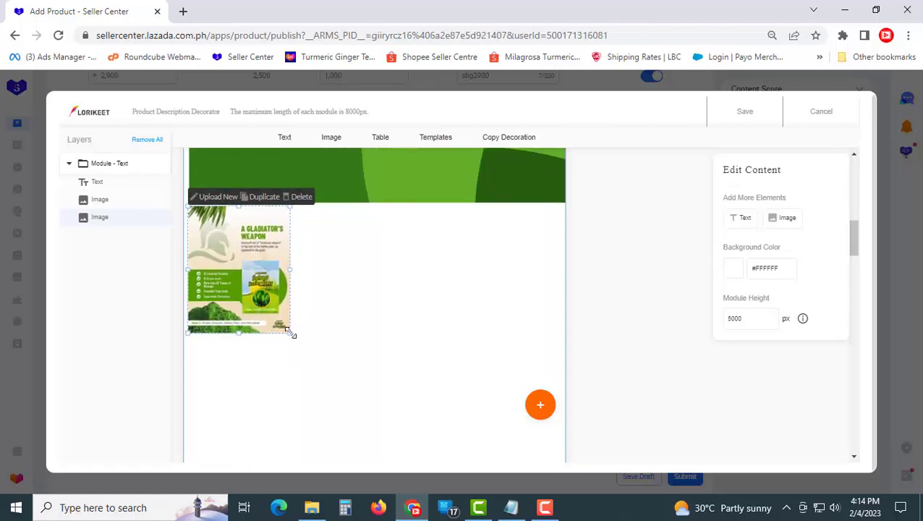
pyautogui.moveTo(292, 334); pyautogui.dragTo(455, 469)
pyautogui.scroll(-2, 484, 355)
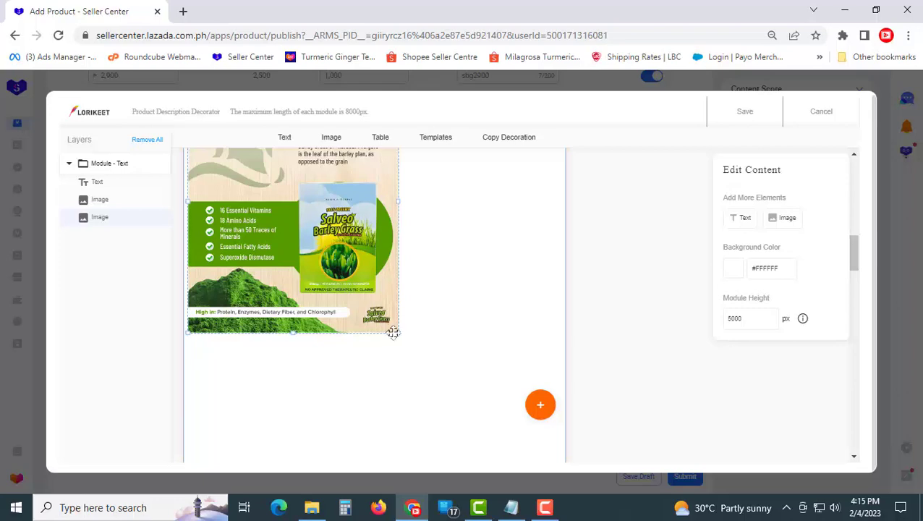
pyautogui.moveTo(399, 334); pyautogui.dragTo(454, 402)
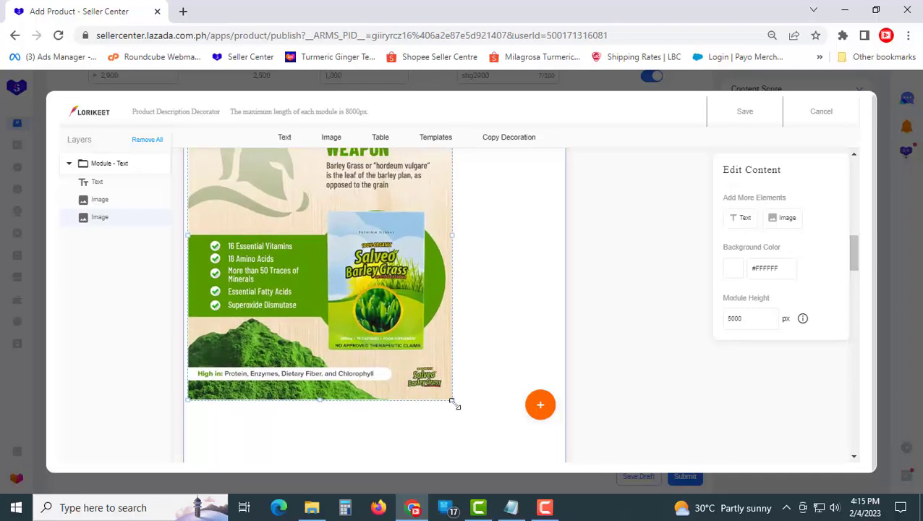
pyautogui.scroll(-2, 470, 333)
pyautogui.moveTo(456, 270); pyautogui.dragTo(576, 408)
pyautogui.scroll(-3, 628, 329)
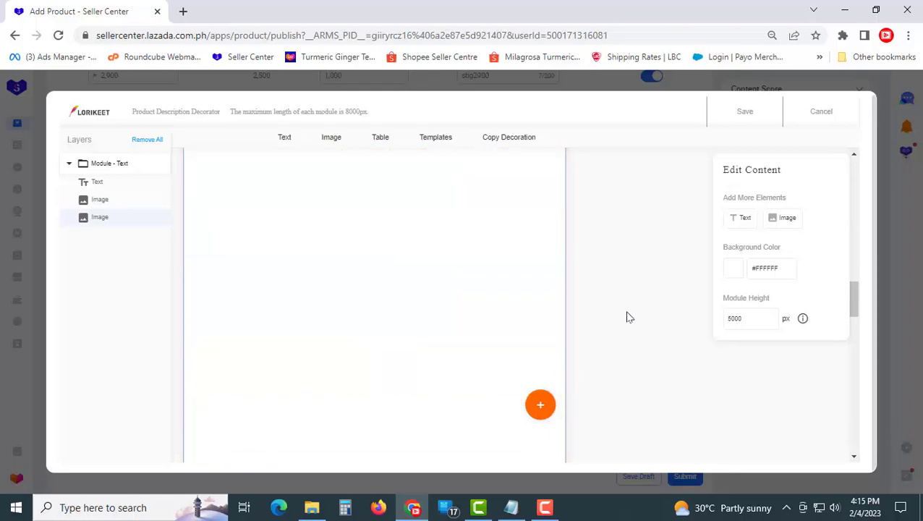
pyautogui.scroll(3, 608, 327)
pyautogui.scroll(-3, 495, 335)
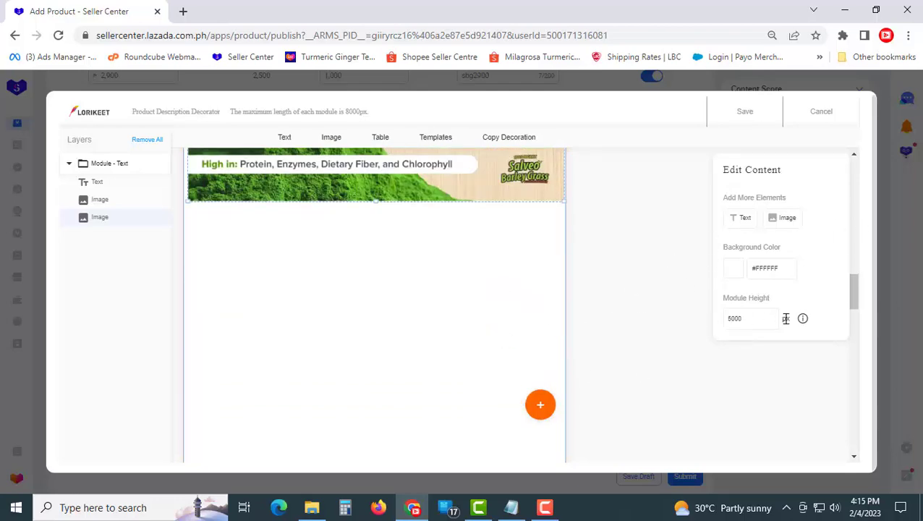
# Check the module height hint, set the module's height to 4500 px and review the space below the images
pyautogui.moveTo(806, 325)
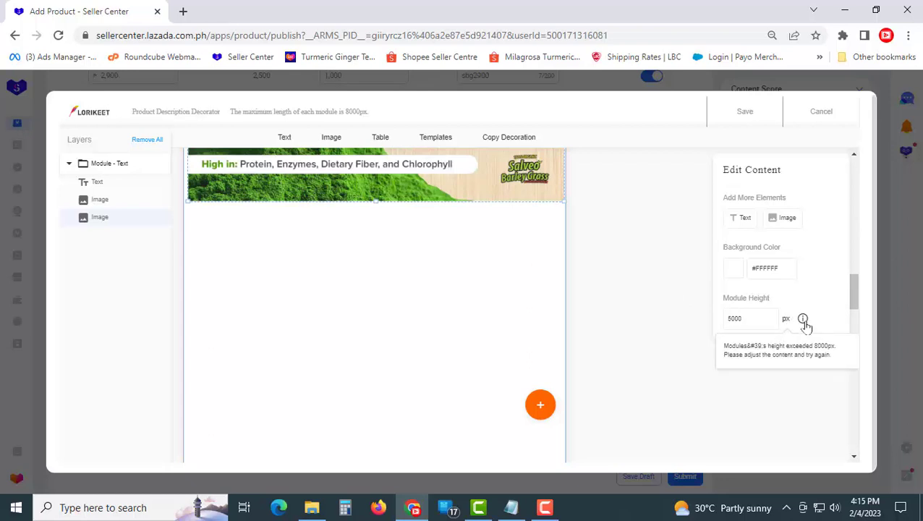
pyautogui.click(735, 318)
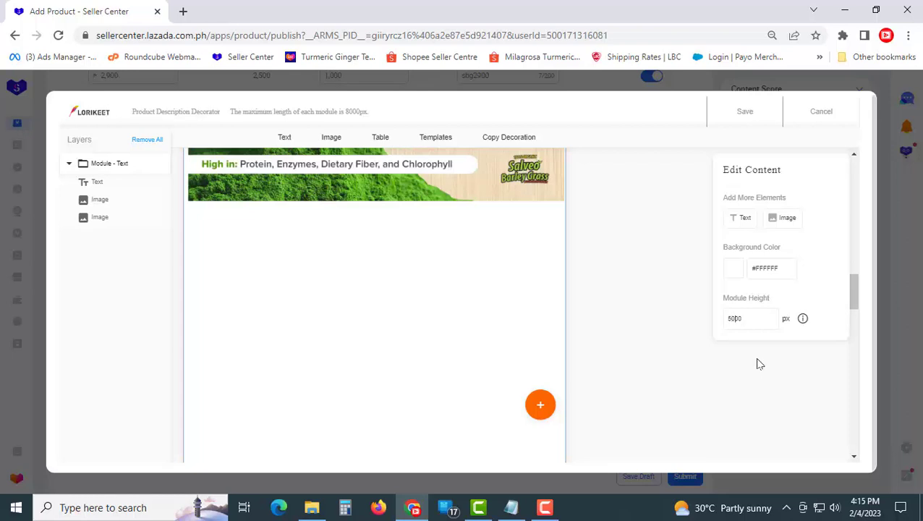
pyautogui.press('BackSpace')
pyautogui.press('BackSpace')
pyautogui.press('BackSpace')
pyautogui.press('BackSpace')
pyautogui.write('45')
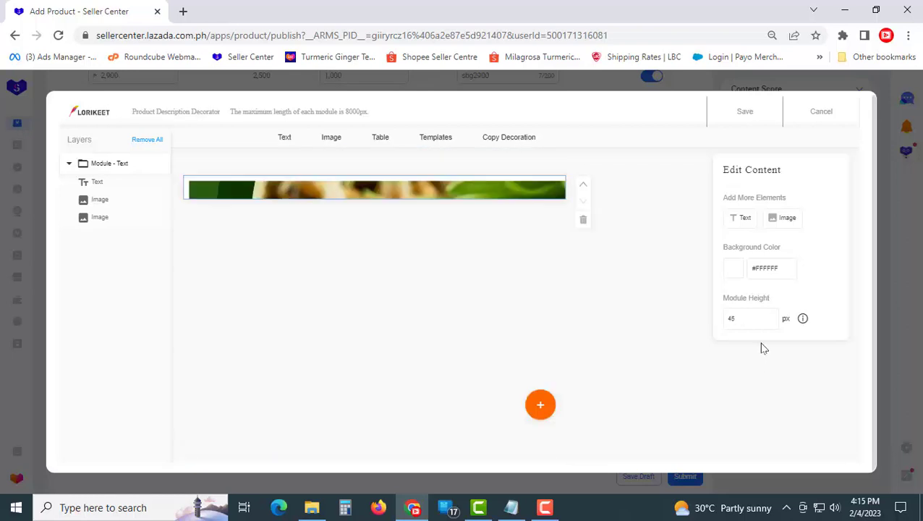
pyautogui.write('00')
pyautogui.scroll(-15, 738, 343)
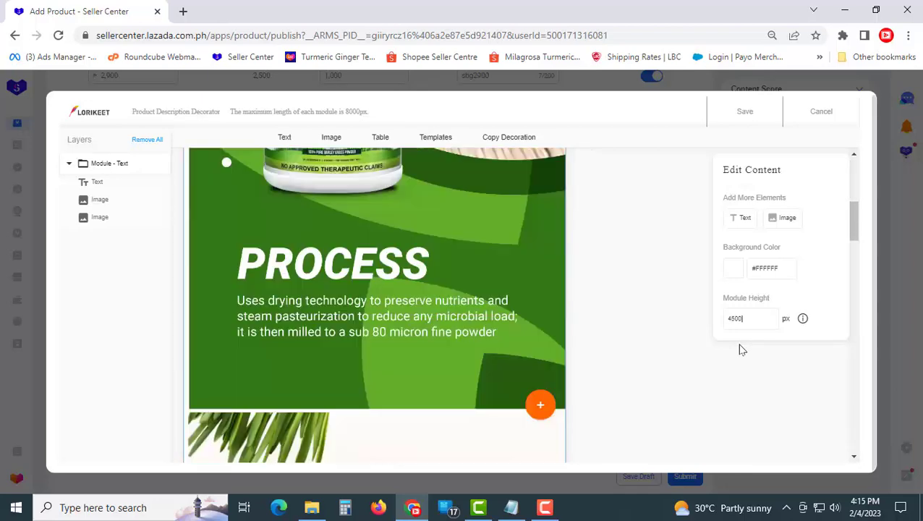
pyautogui.scroll(5, 740, 345)
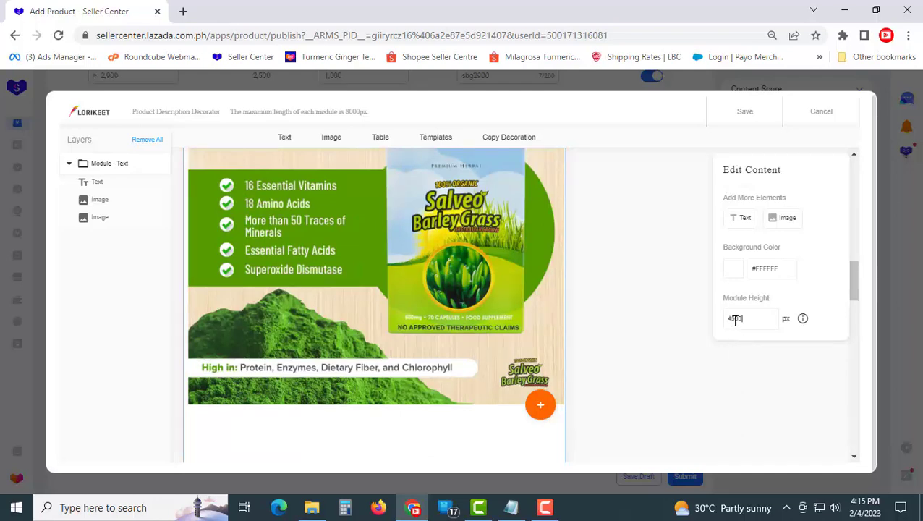
# Reduce the module's height to 3000 px and check the blank space below the second image
pyautogui.moveTo(735, 321); pyautogui.dragTo(709, 322)
pyautogui.write('30')
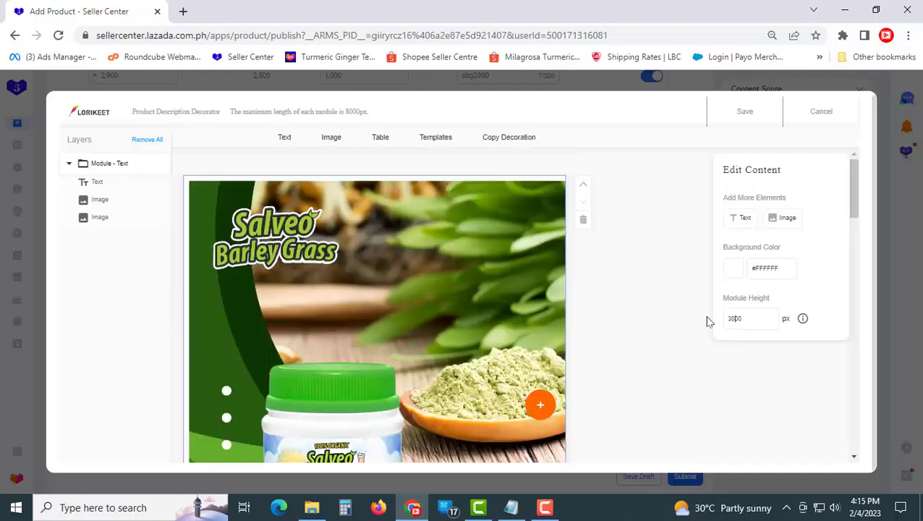
pyautogui.scroll(-15, 590, 321)
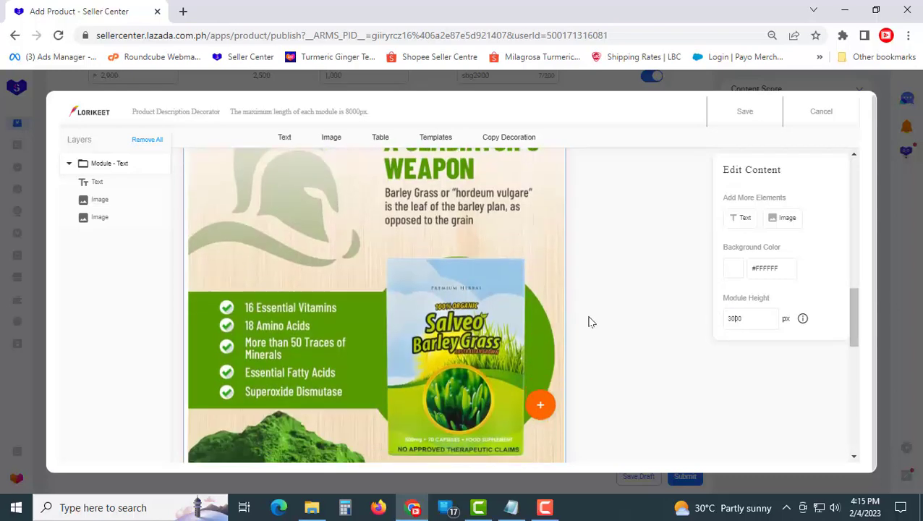
pyautogui.scroll(-3, 590, 322)
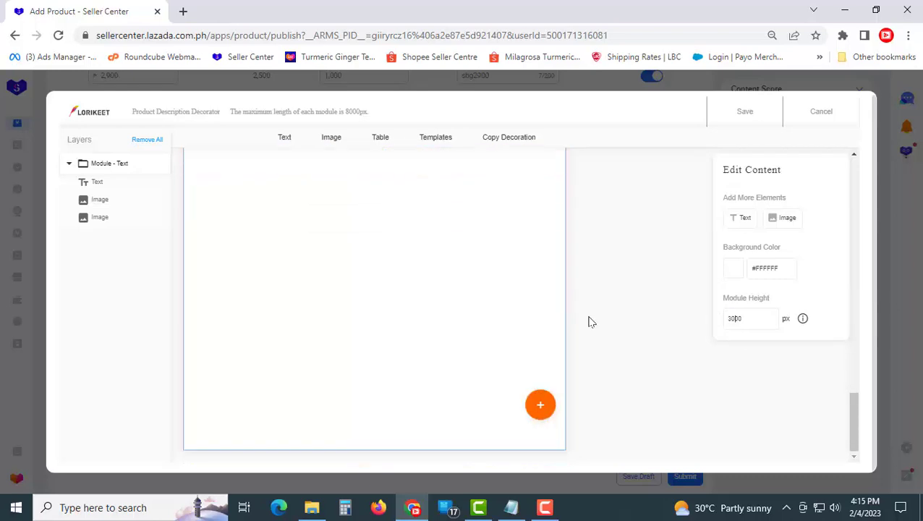
pyautogui.scroll(3, 590, 321)
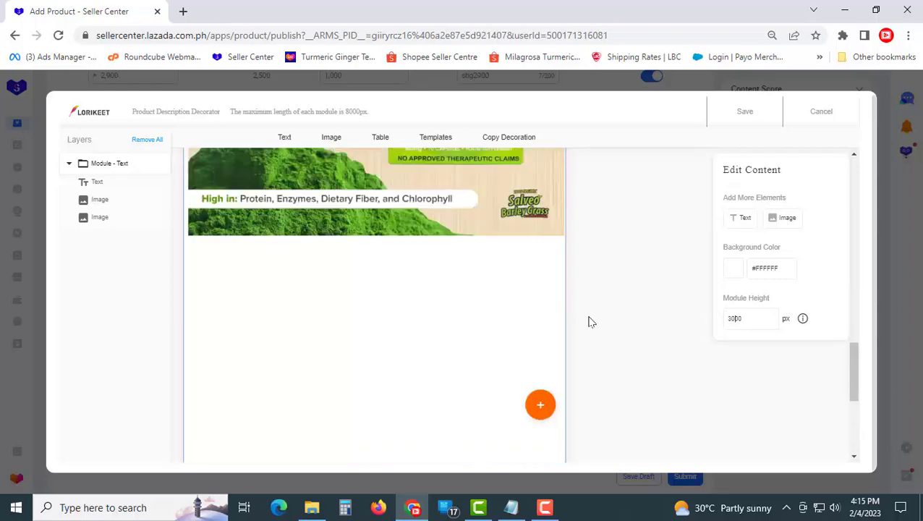
# Set the module's height to 1000 px and check how much of the images fits
pyautogui.click(733, 318)
pyautogui.hotkey('ctrl', 'a')
pyautogui.write('1')
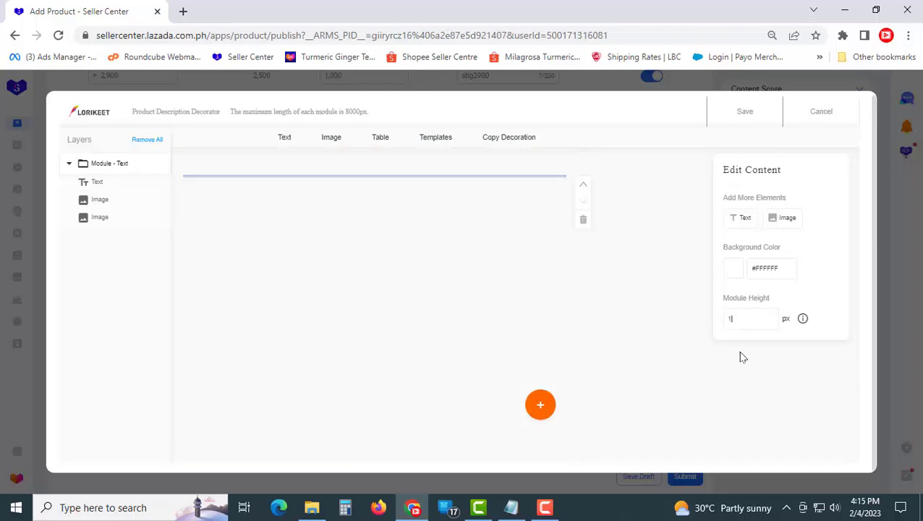
pyautogui.write('000')
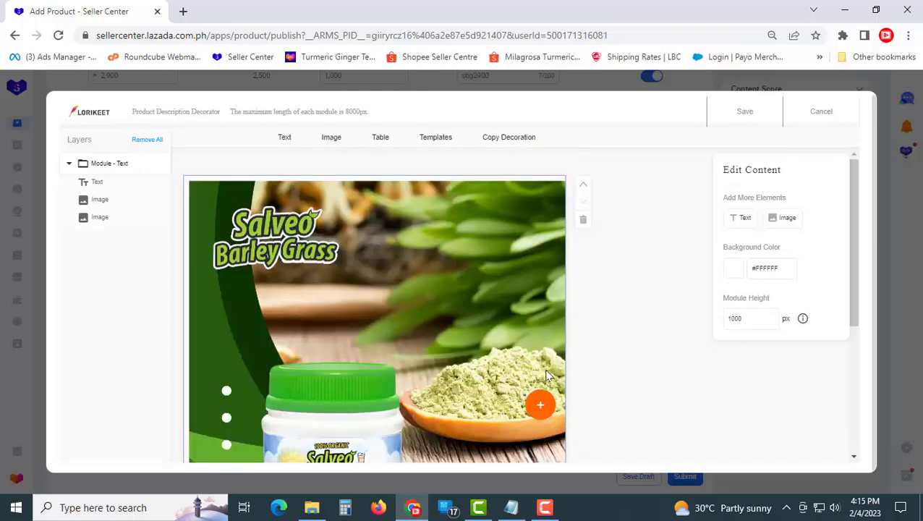
pyautogui.scroll(-4, 547, 368)
pyautogui.scroll(4, 546, 369)
pyautogui.scroll(-4, 546, 369)
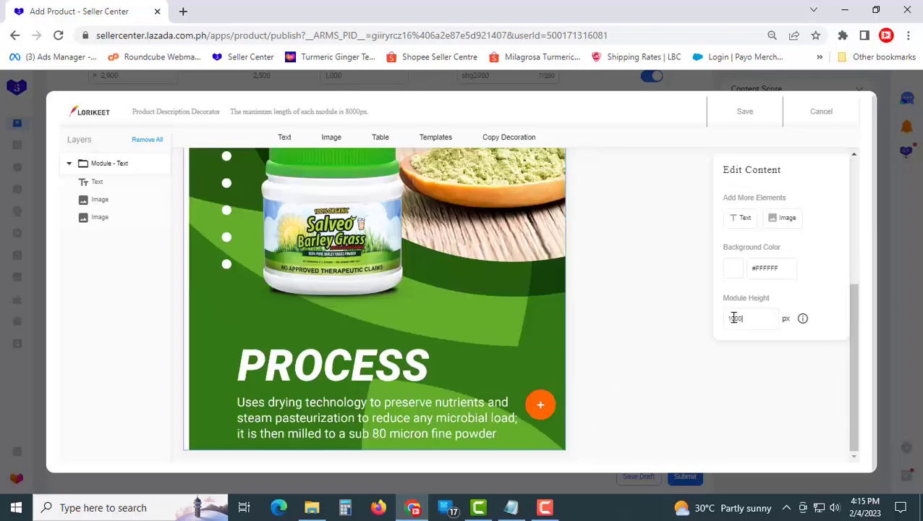
# Set the module's height to 2000 px and check the lower end of the second image
pyautogui.hotkey('ctrl', 'a')
pyautogui.write('2')
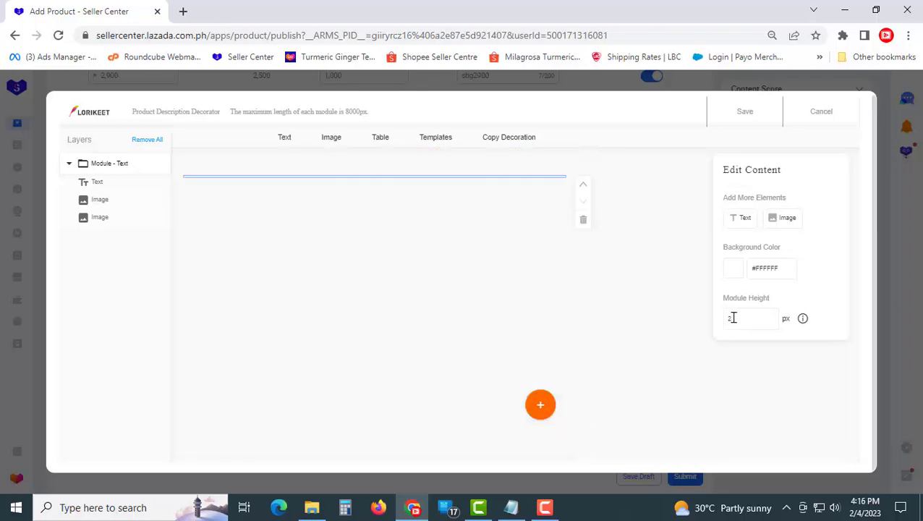
pyautogui.write('000')
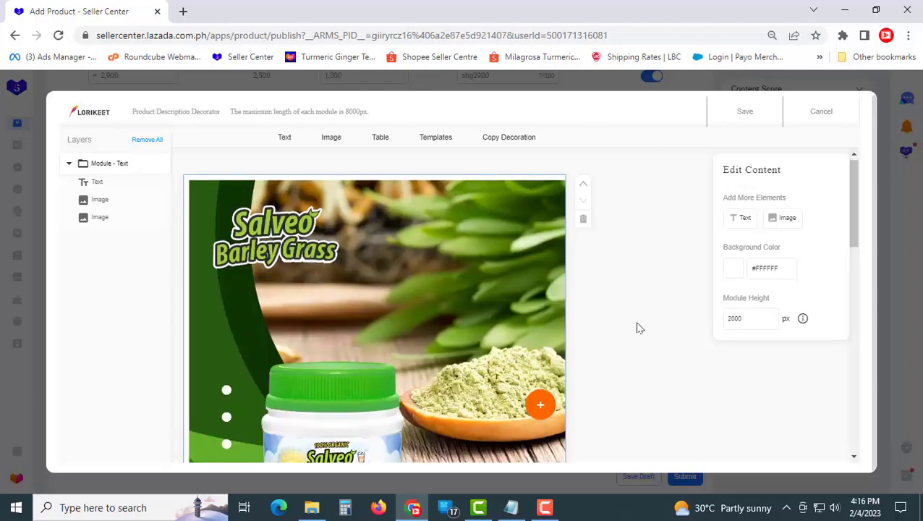
pyautogui.scroll(-4, 639, 328)
pyautogui.scroll(-2, 638, 328)
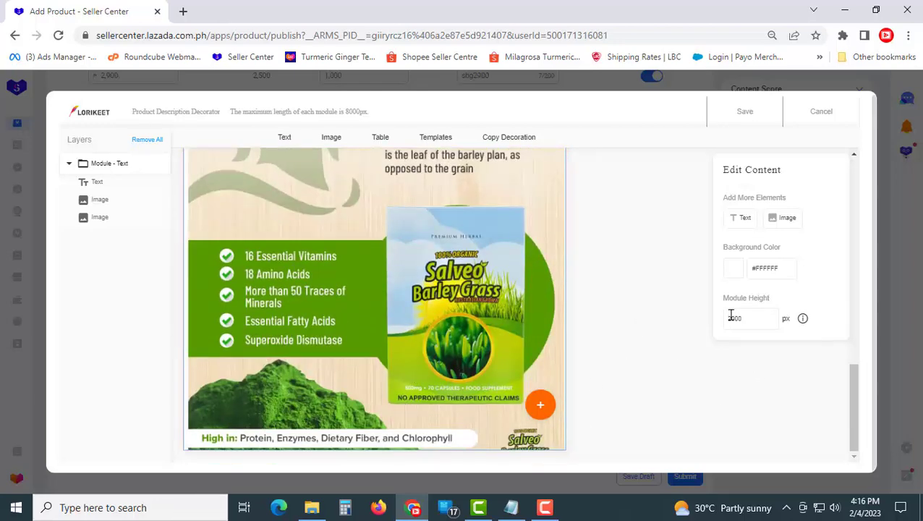
# Set the module's height to 2100 px, check both ends of the stacked images and save the decorated description
pyautogui.scroll(15, 735, 319)
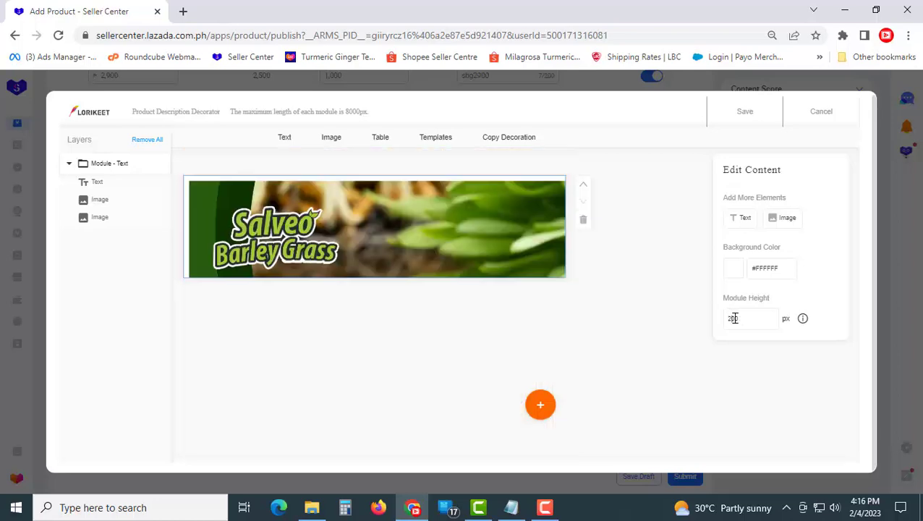
pyautogui.scroll(-15, 682, 340)
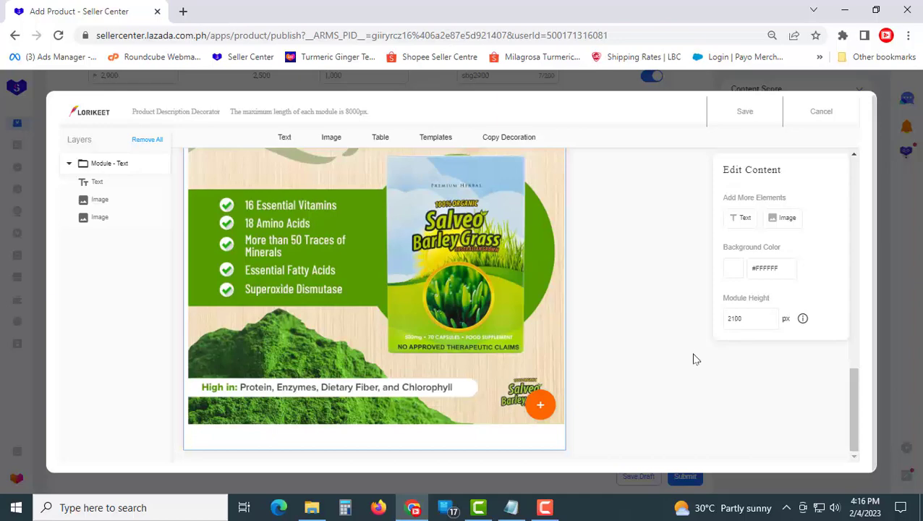
pyautogui.scroll(15, 693, 360)
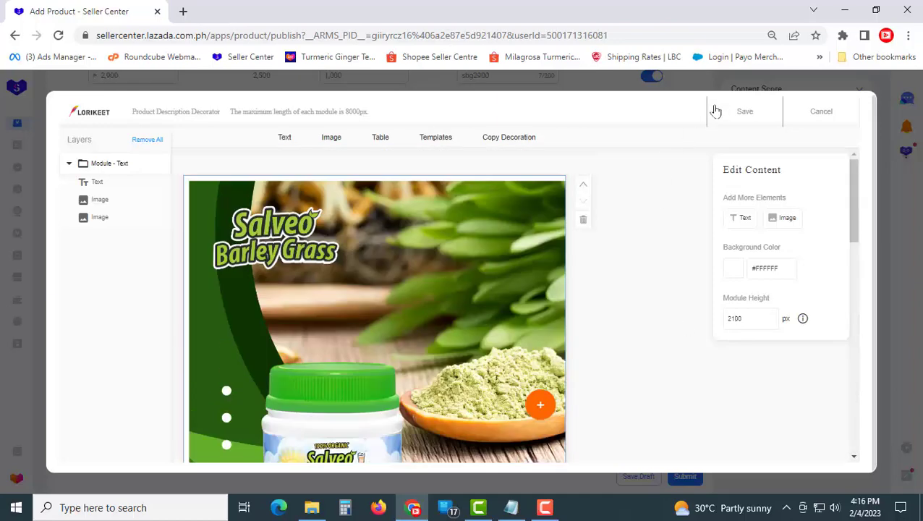
pyautogui.click(743, 116)
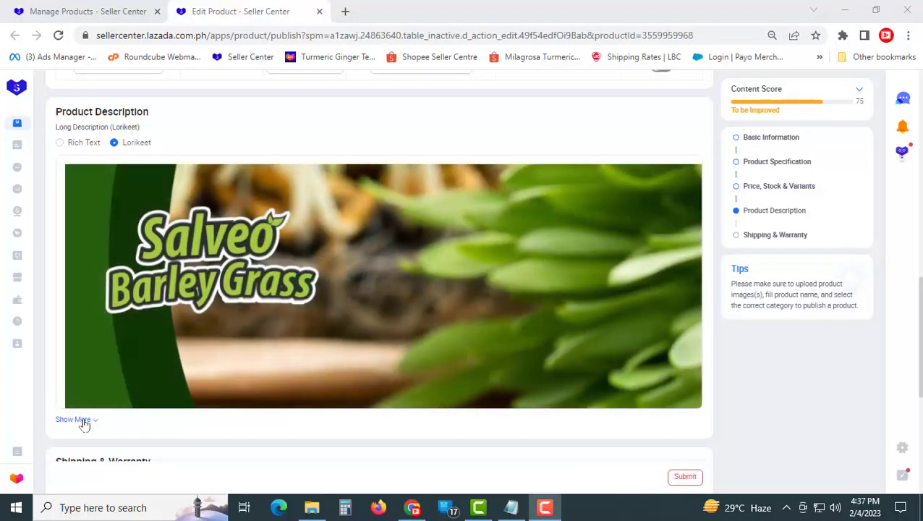
# Reveal the extra product description fields and paste the full text of the untitled Notepad note into Short Description
pyautogui.click(79, 419)
pyautogui.scroll(-2, 243, 369)
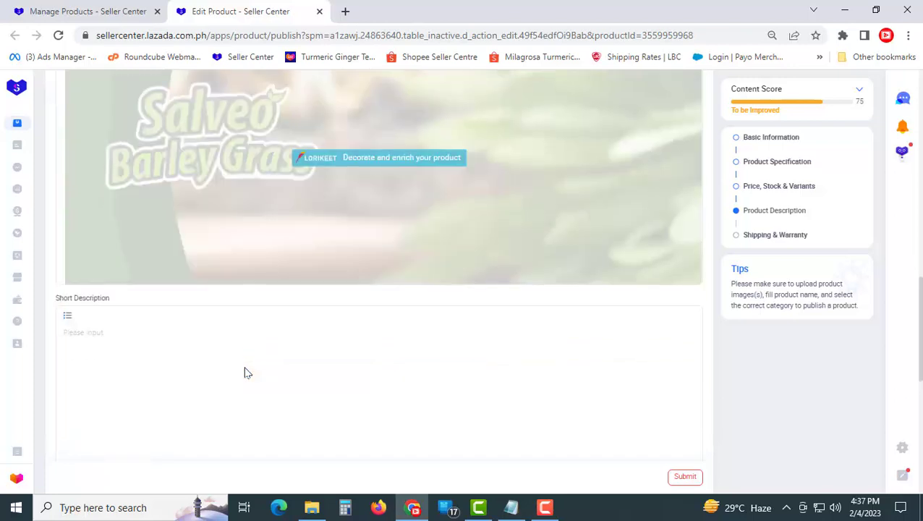
pyautogui.scroll(-1, 244, 372)
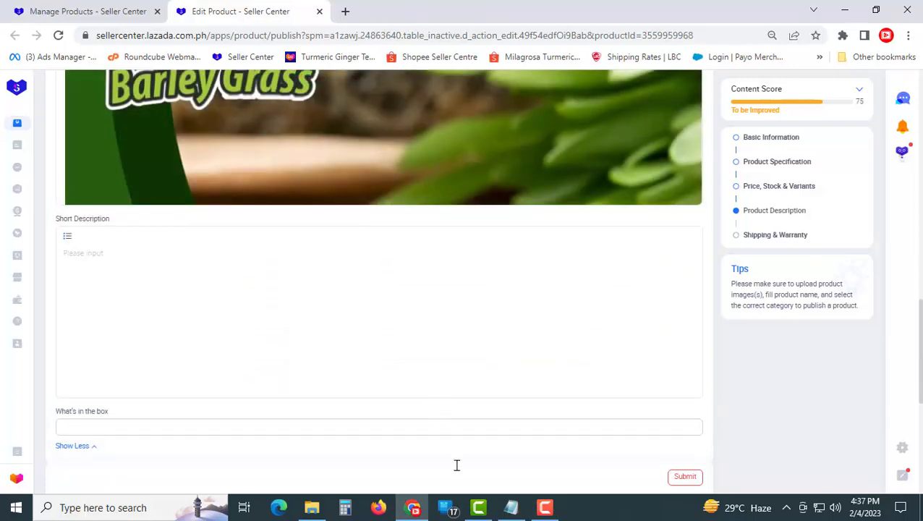
pyautogui.click(511, 508)
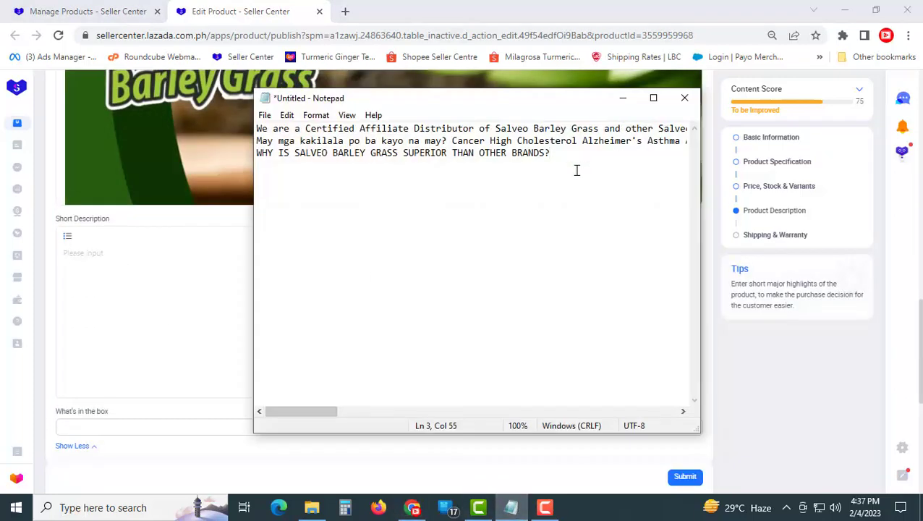
pyautogui.moveTo(575, 153); pyautogui.dragTo(196, 121)
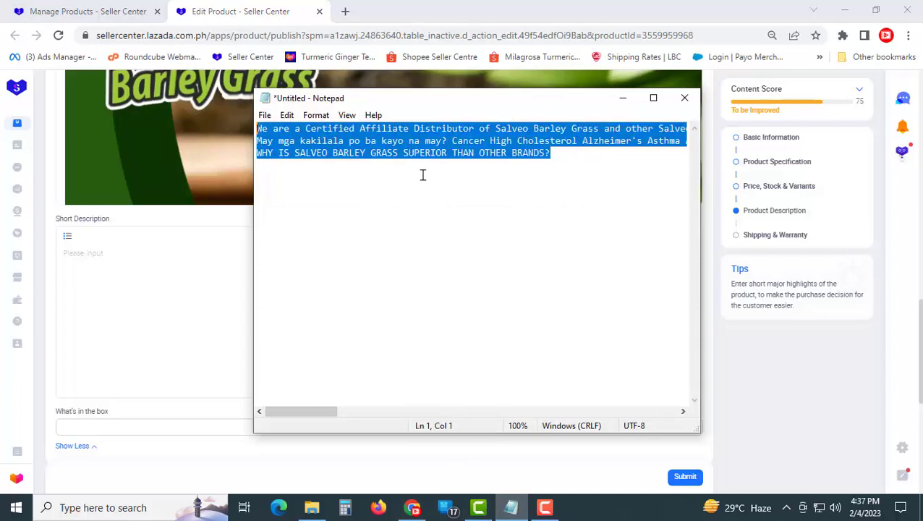
pyautogui.rightClick(450, 136)
pyautogui.click(480, 163)
pyautogui.click(622, 99)
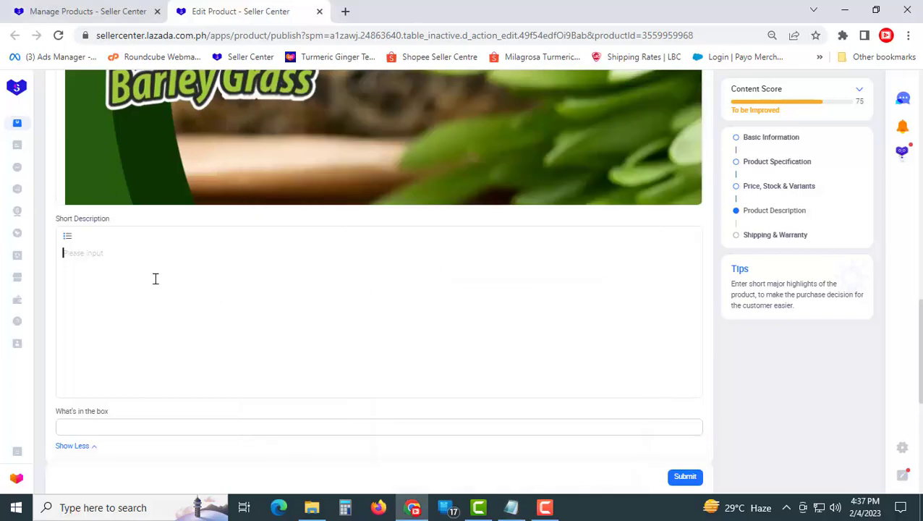
pyautogui.hotkey('ctrl', 'v')
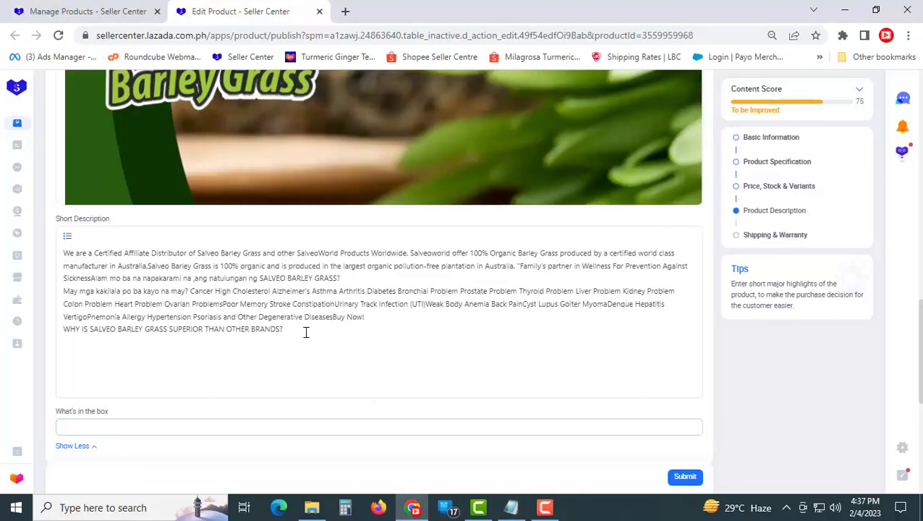
# Format all the paragraphs in Short Description as a bulleted list
pyautogui.moveTo(305, 330); pyautogui.dragTo(50, 255)
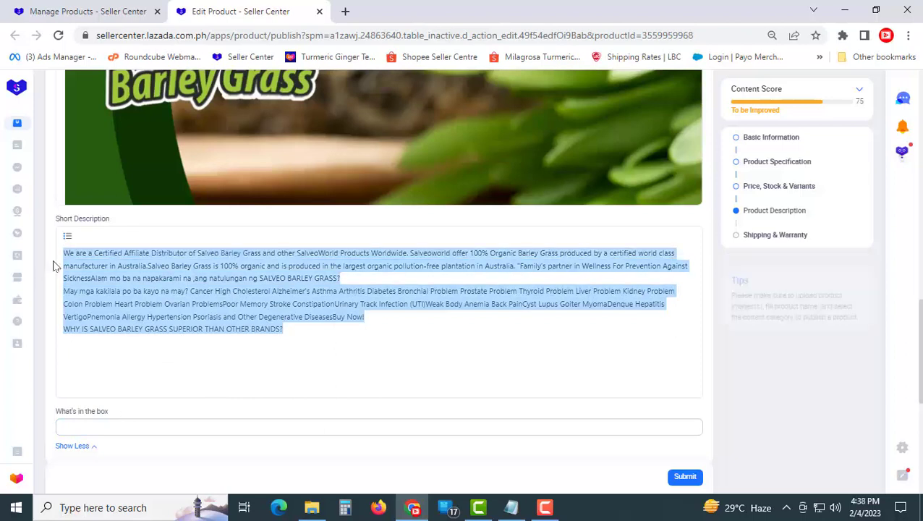
pyautogui.moveTo(302, 328); pyautogui.dragTo(64, 246)
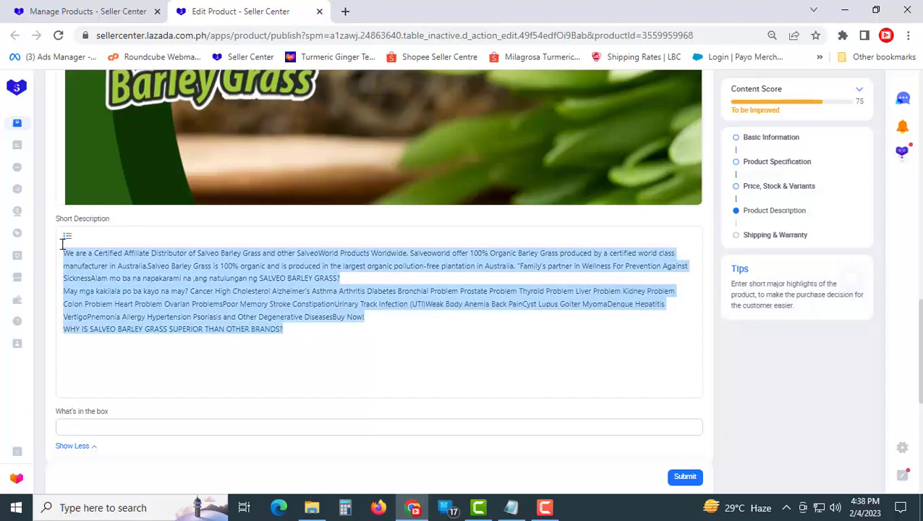
pyautogui.click(68, 235)
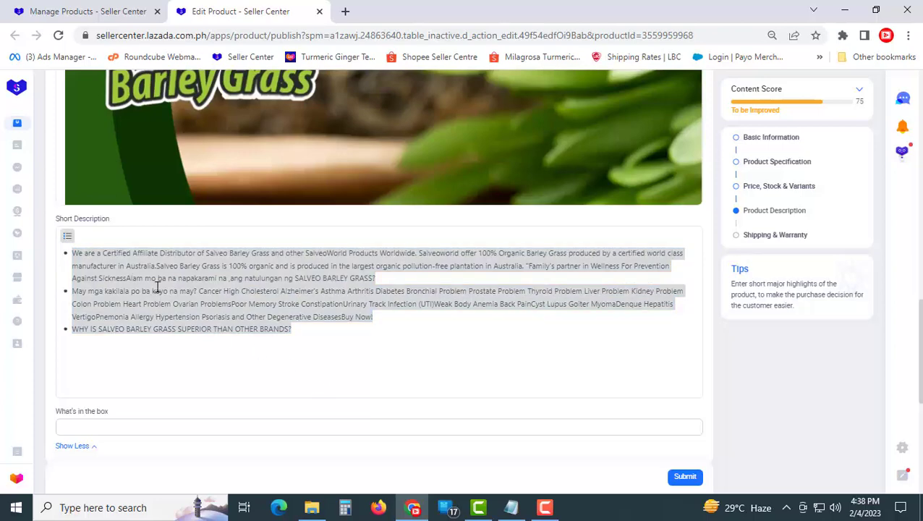
pyautogui.click(128, 271)
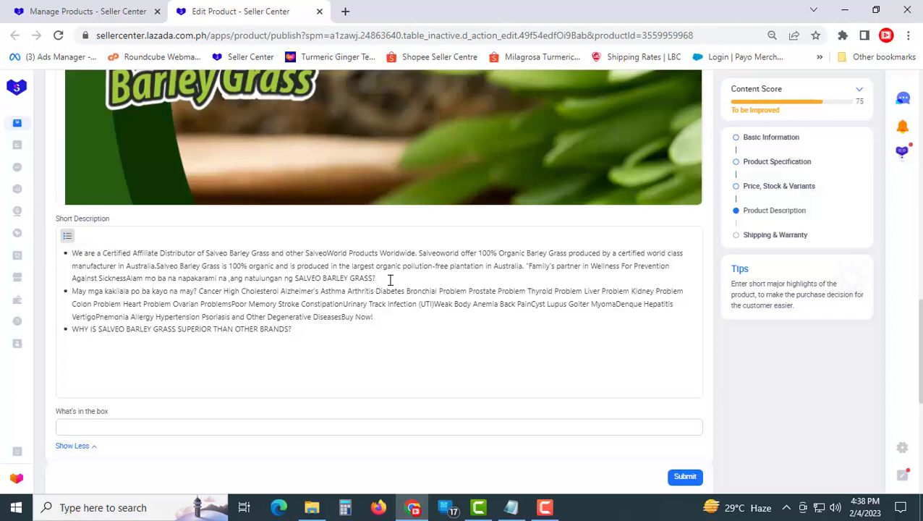
# Enter "saleo barley grass" as the content of What's in the box
pyautogui.scroll(-1, 317, 332)
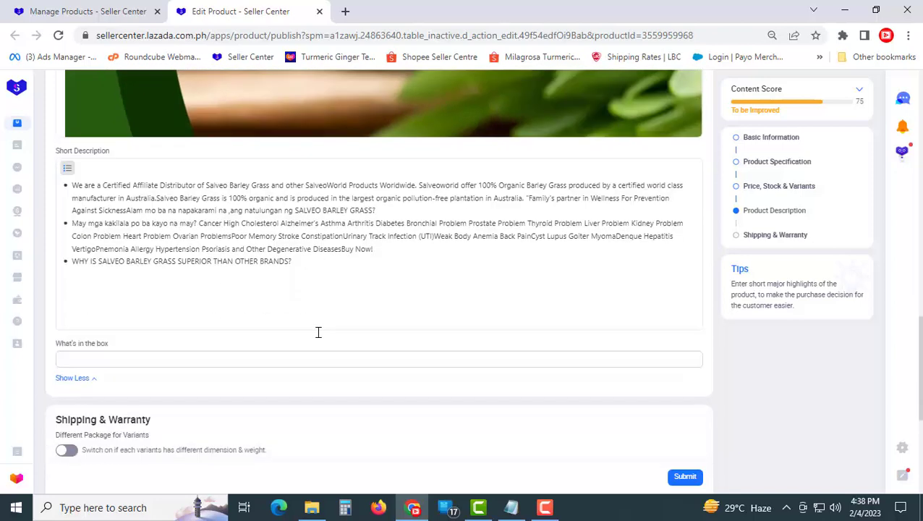
pyautogui.click(173, 359)
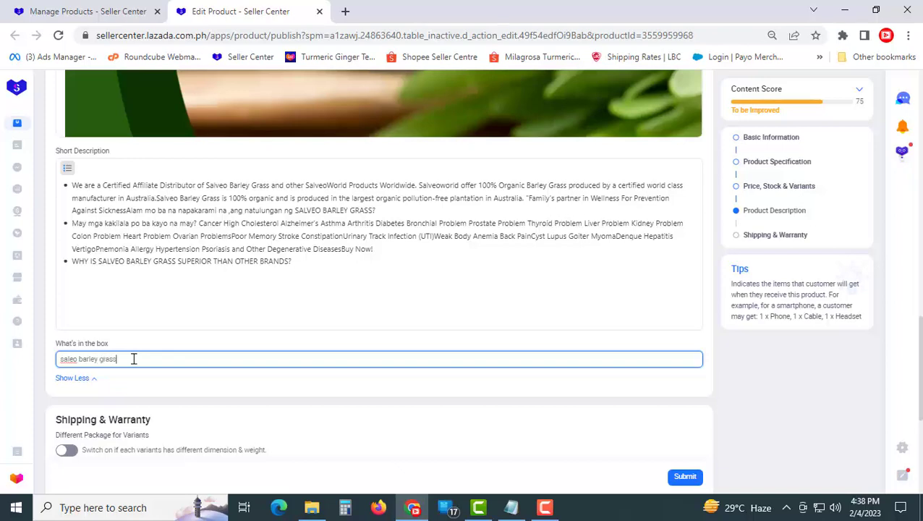
pyautogui.click(145, 375)
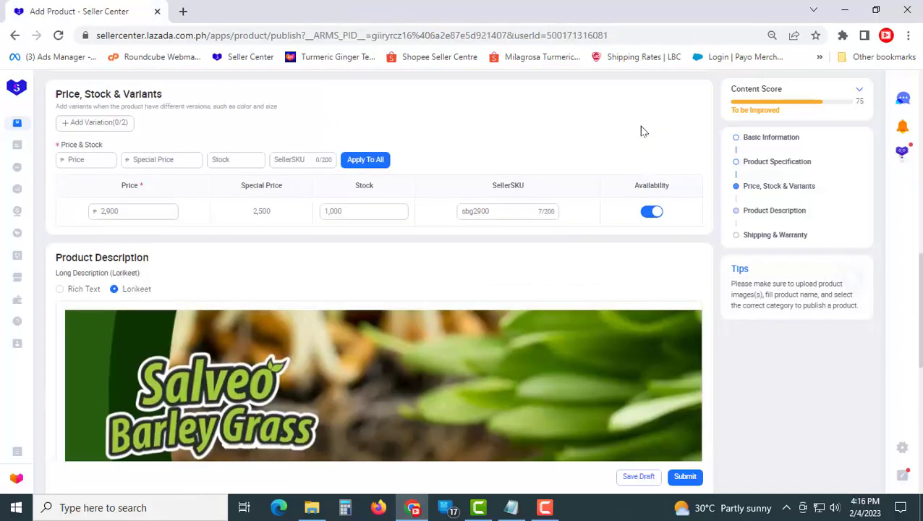
# Enter a package weight of 0.25 kg under Shipping & Warranty
pyautogui.scroll(3, 639, 125)
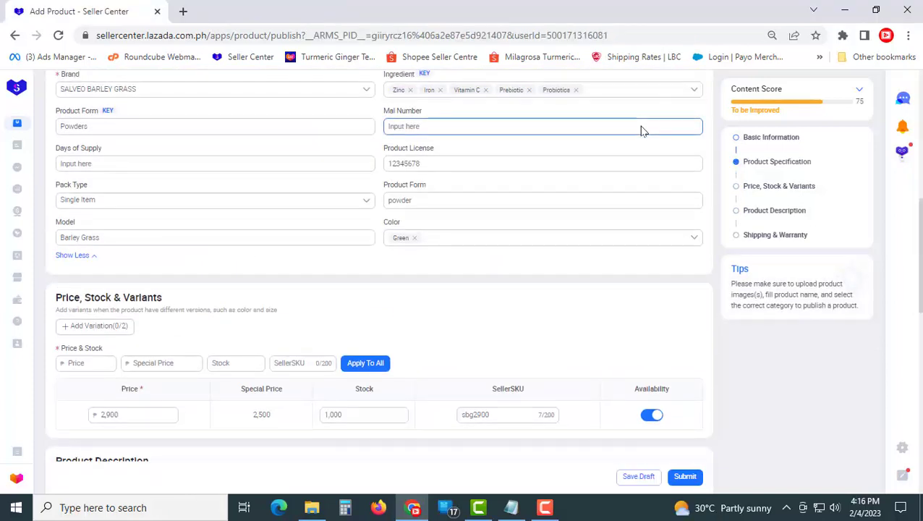
pyautogui.scroll(-3, 639, 125)
pyautogui.scroll(-6, 640, 125)
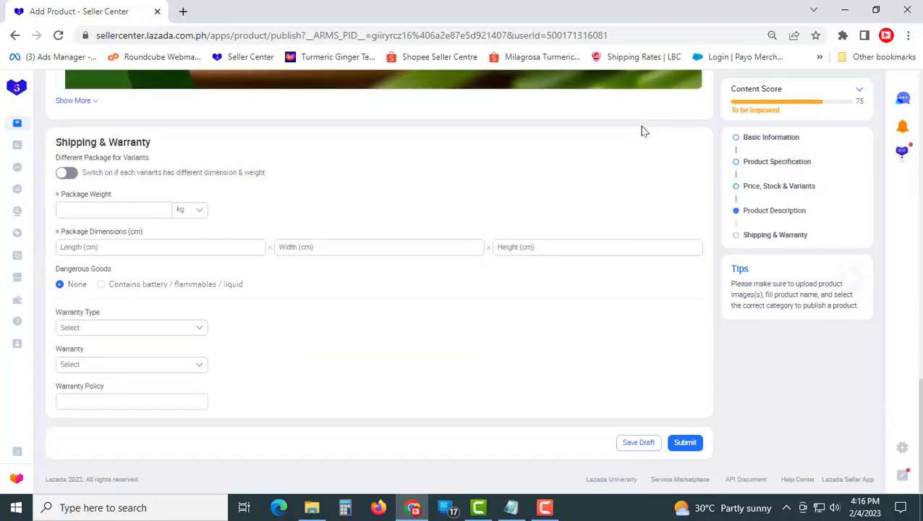
pyautogui.click(98, 209)
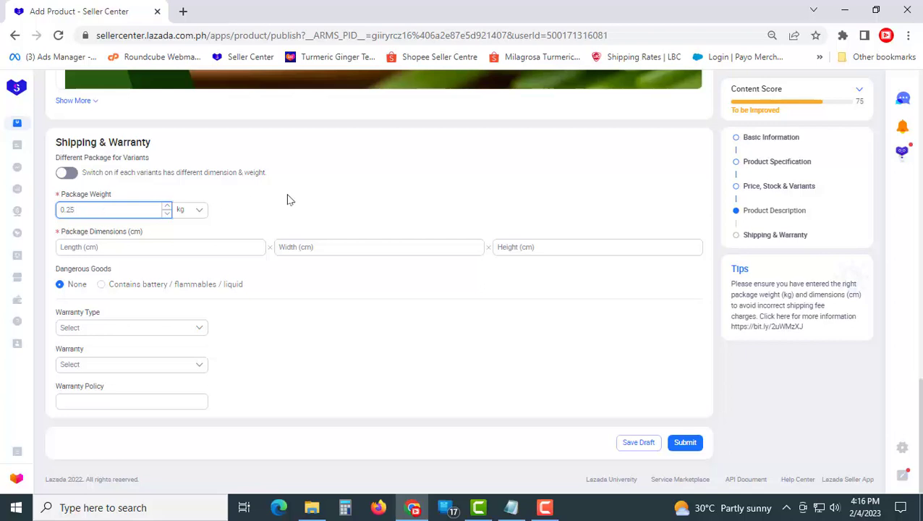
pyautogui.click(212, 211)
# Change the package weight unit to grams and set the weight to 250 g
pyautogui.click(199, 211)
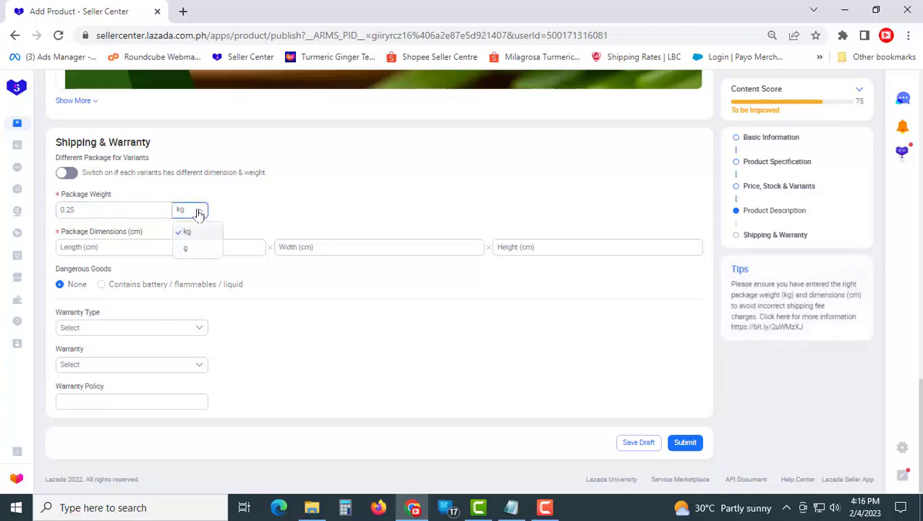
pyautogui.click(187, 250)
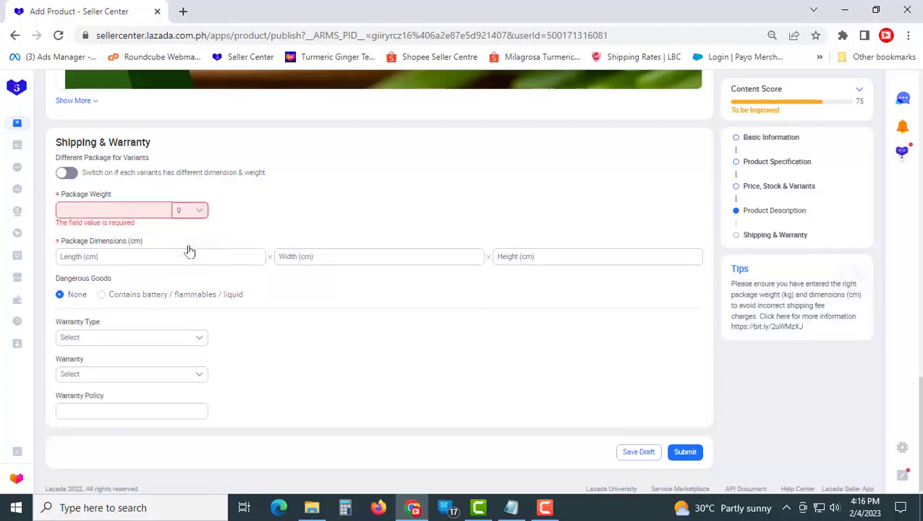
pyautogui.click(145, 209)
pyautogui.write('250')
pyautogui.click(311, 210)
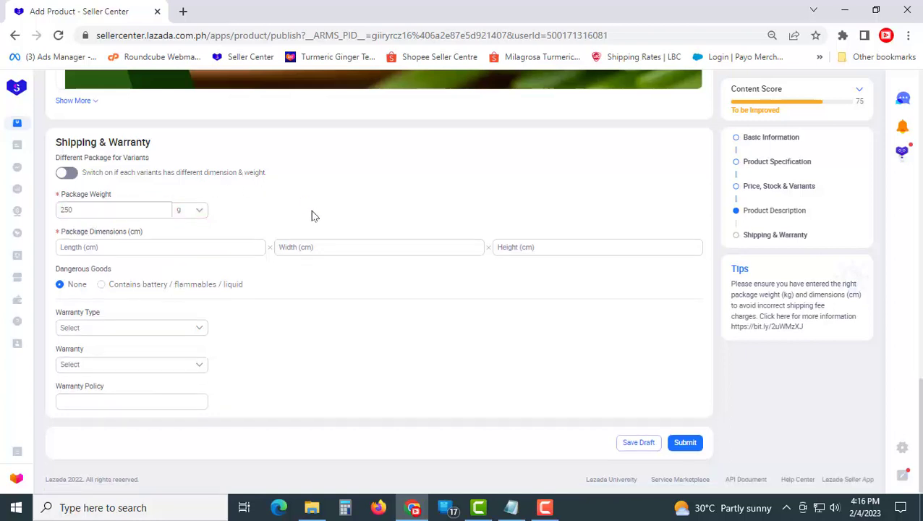
# Set the package dimensions to 15 cm length, 15 cm width and 15 cm height
pyautogui.click(182, 247)
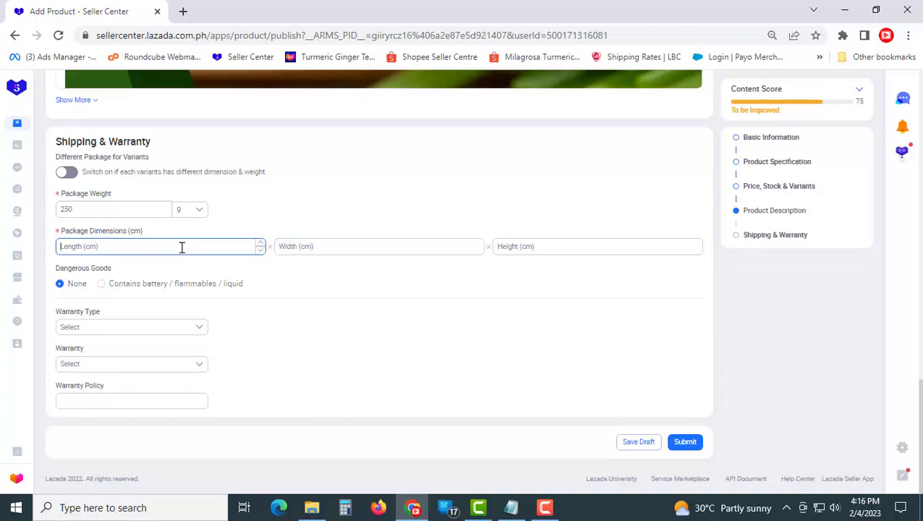
pyautogui.write('15')
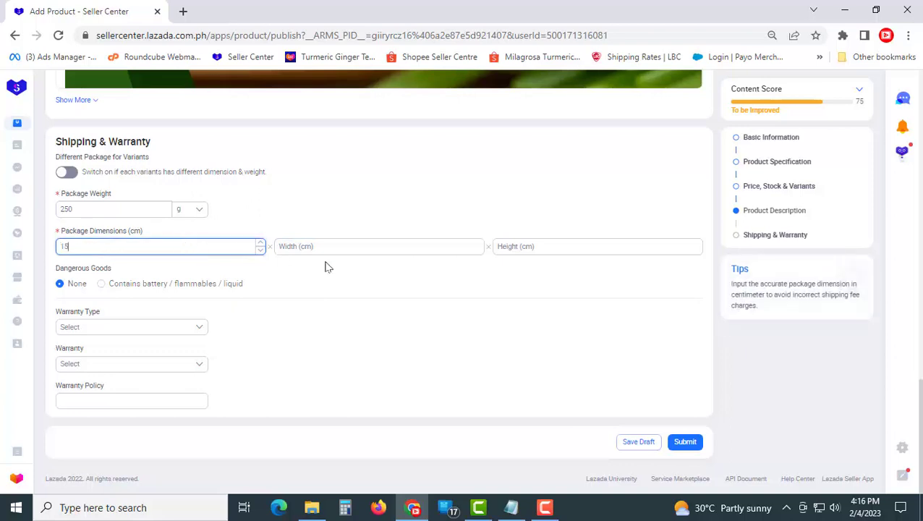
pyautogui.click(367, 248)
pyautogui.write('15')
pyautogui.click(532, 246)
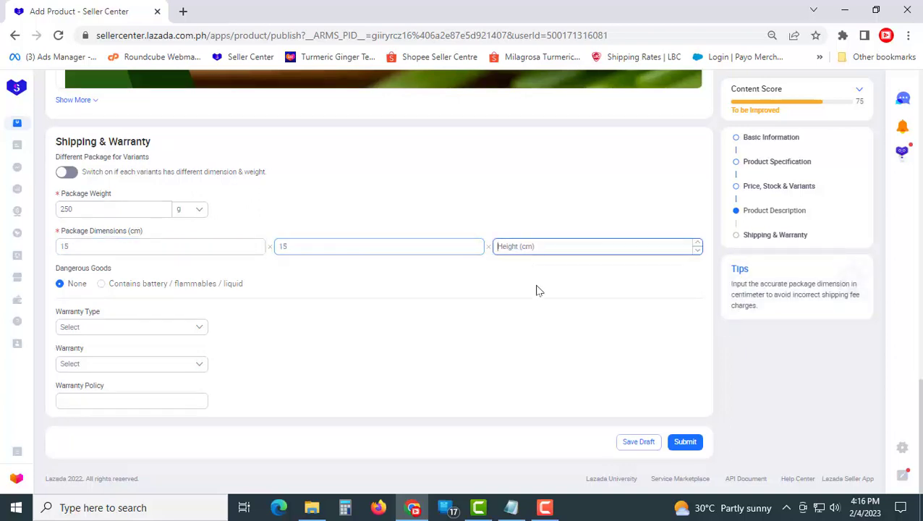
pyautogui.write('15')
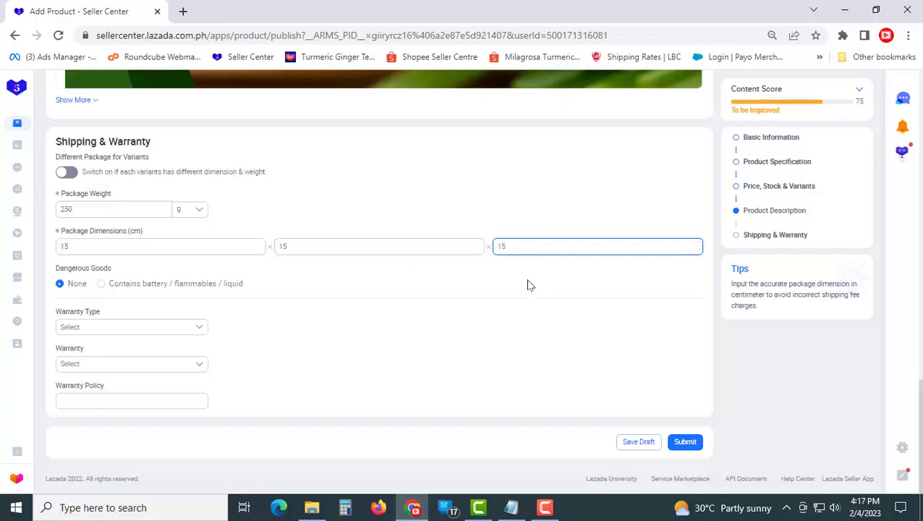
pyautogui.click(528, 285)
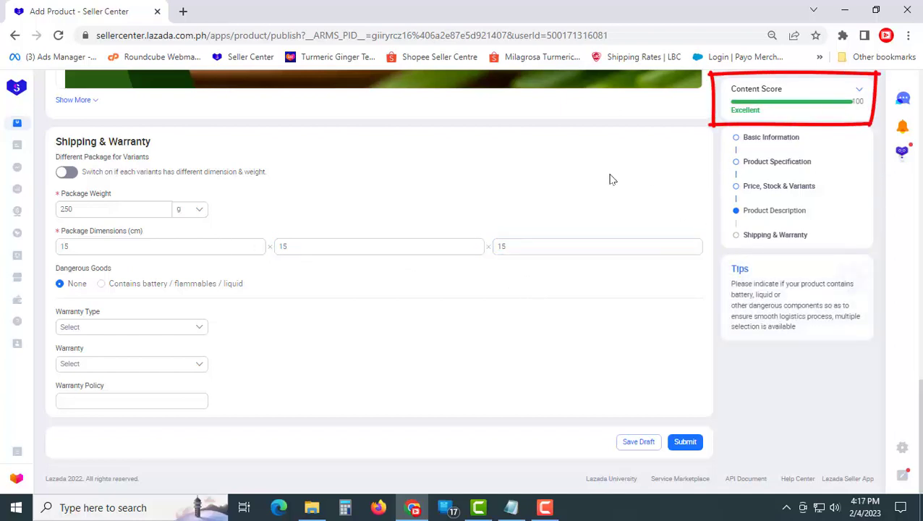
# Check the listing's content score and look through the warranty type options without choosing one
pyautogui.scroll(2, 610, 177)
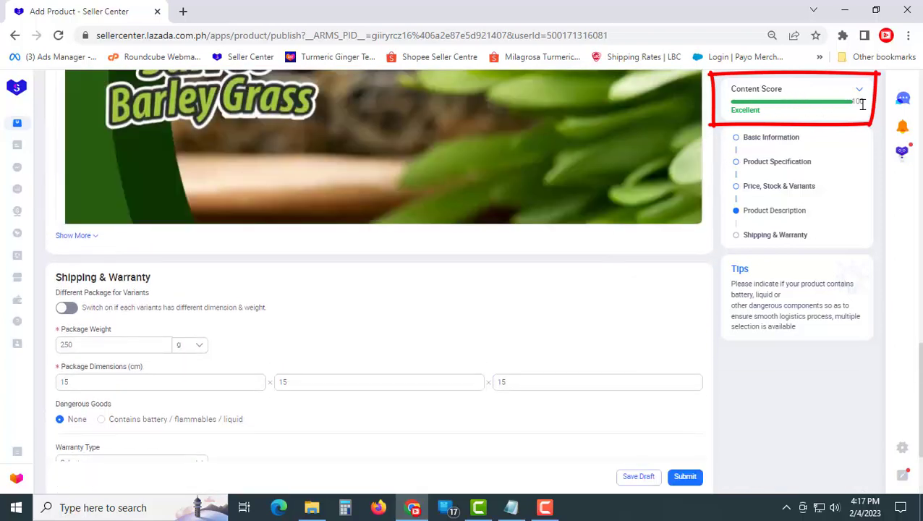
pyautogui.scroll(-2, 561, 307)
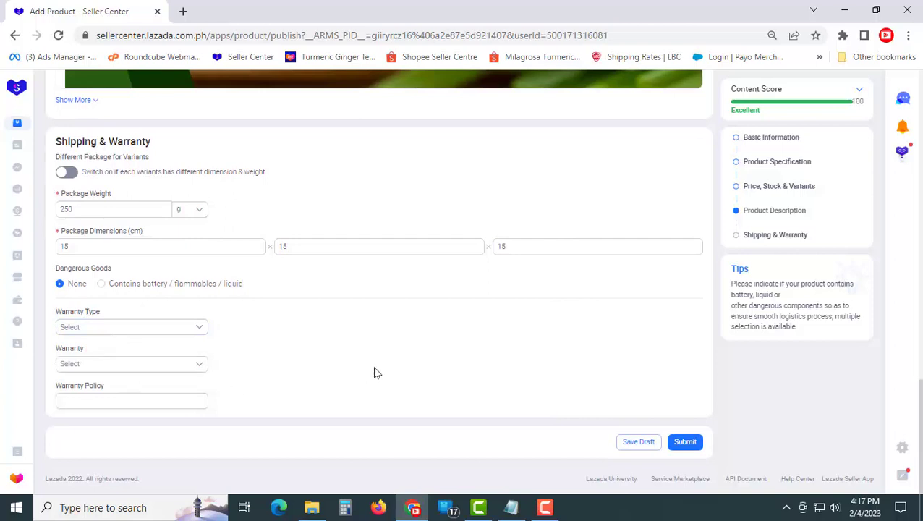
pyautogui.click(199, 331)
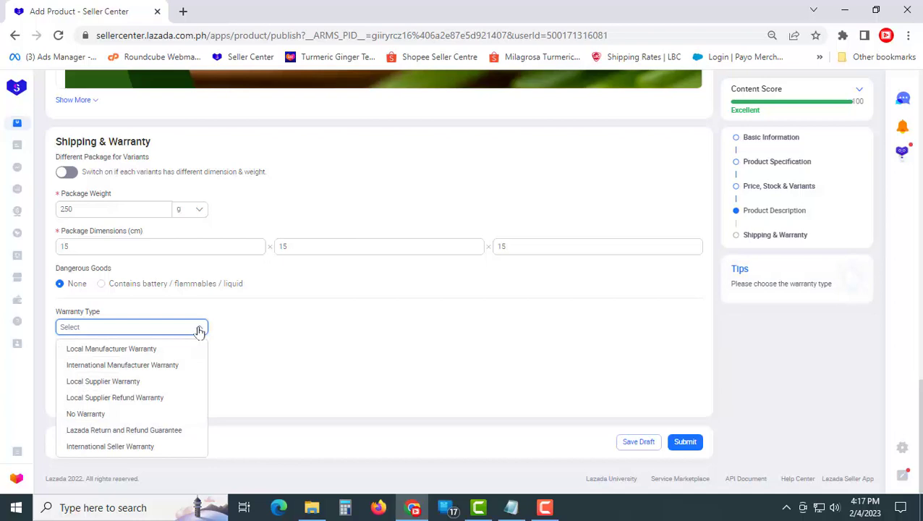
pyautogui.click(347, 341)
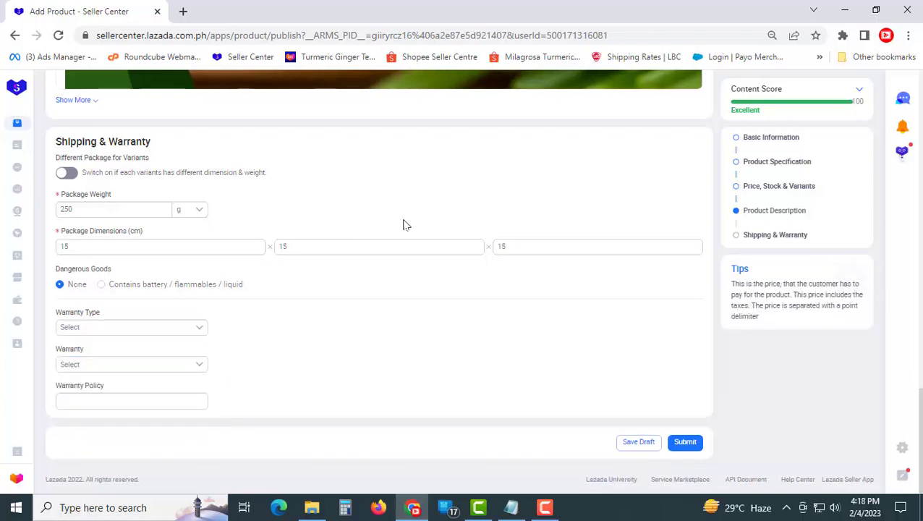
# Submit the completed barley grass listing for publishing
pyautogui.click(689, 444)
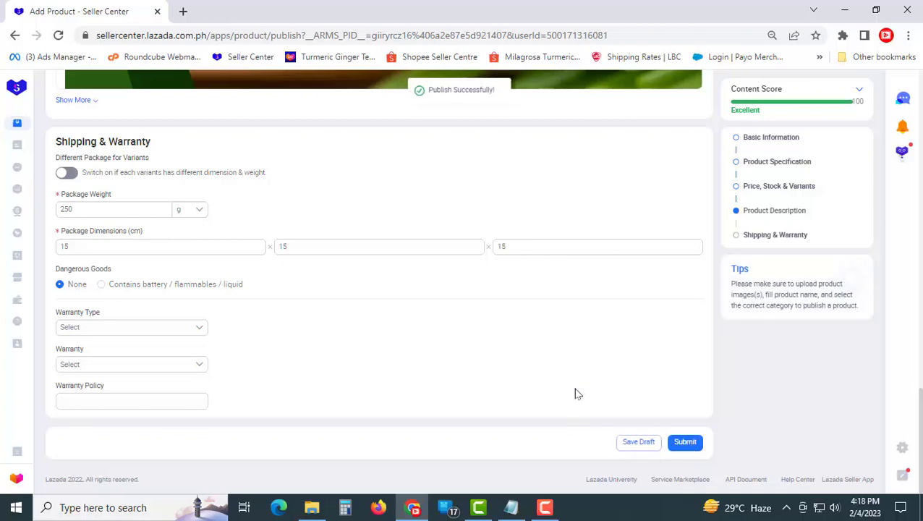